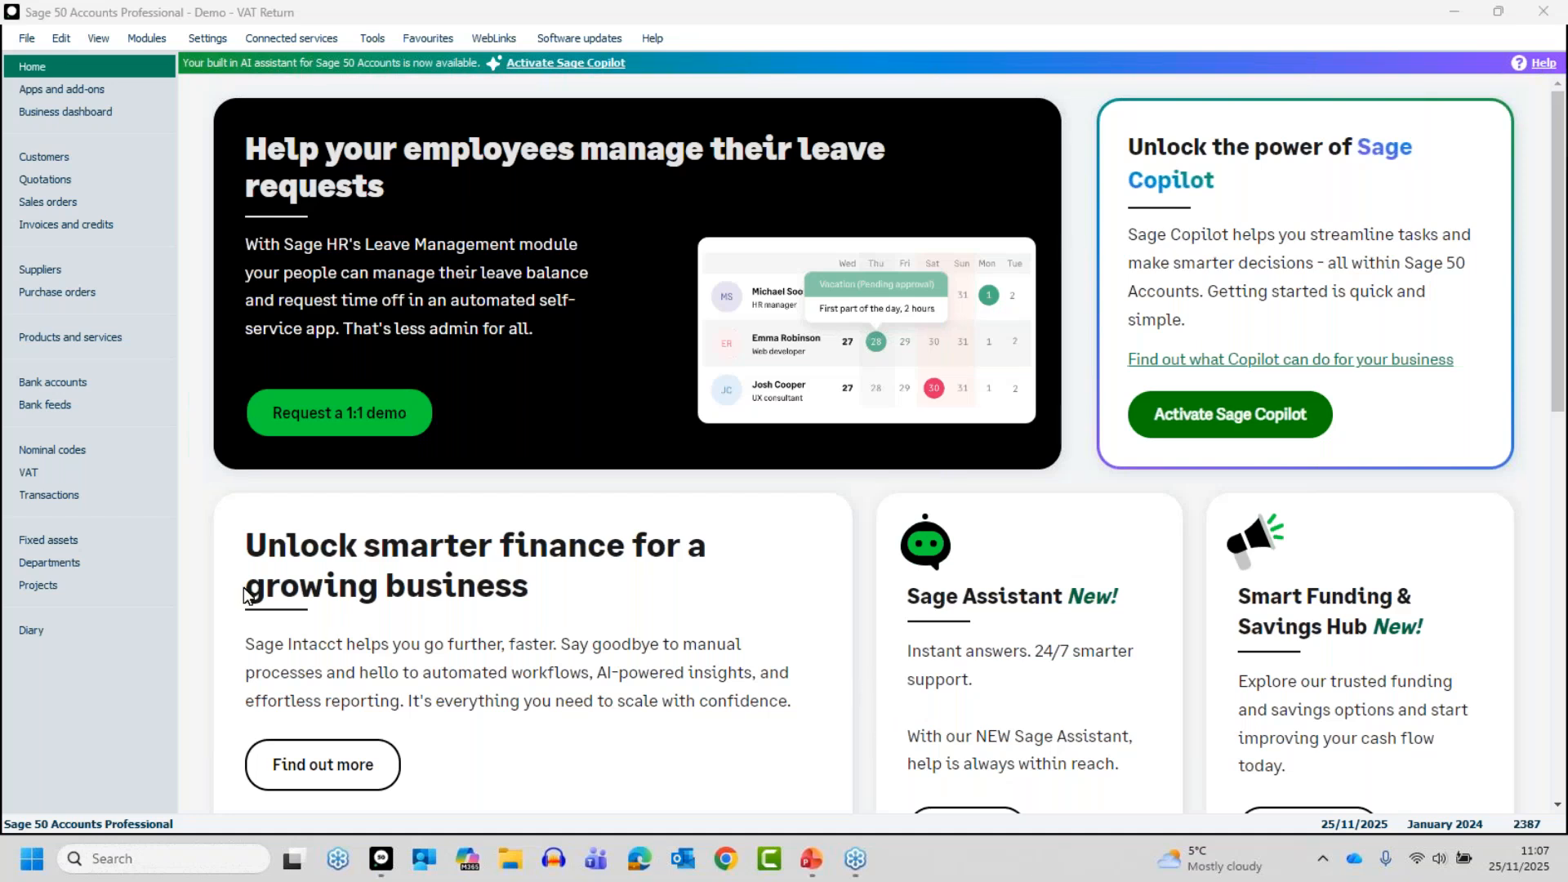
# Open the submitted VAT Return for 01/10/2023 to 31/12/2023, review its box values, and close it
pyautogui.click(32, 472)
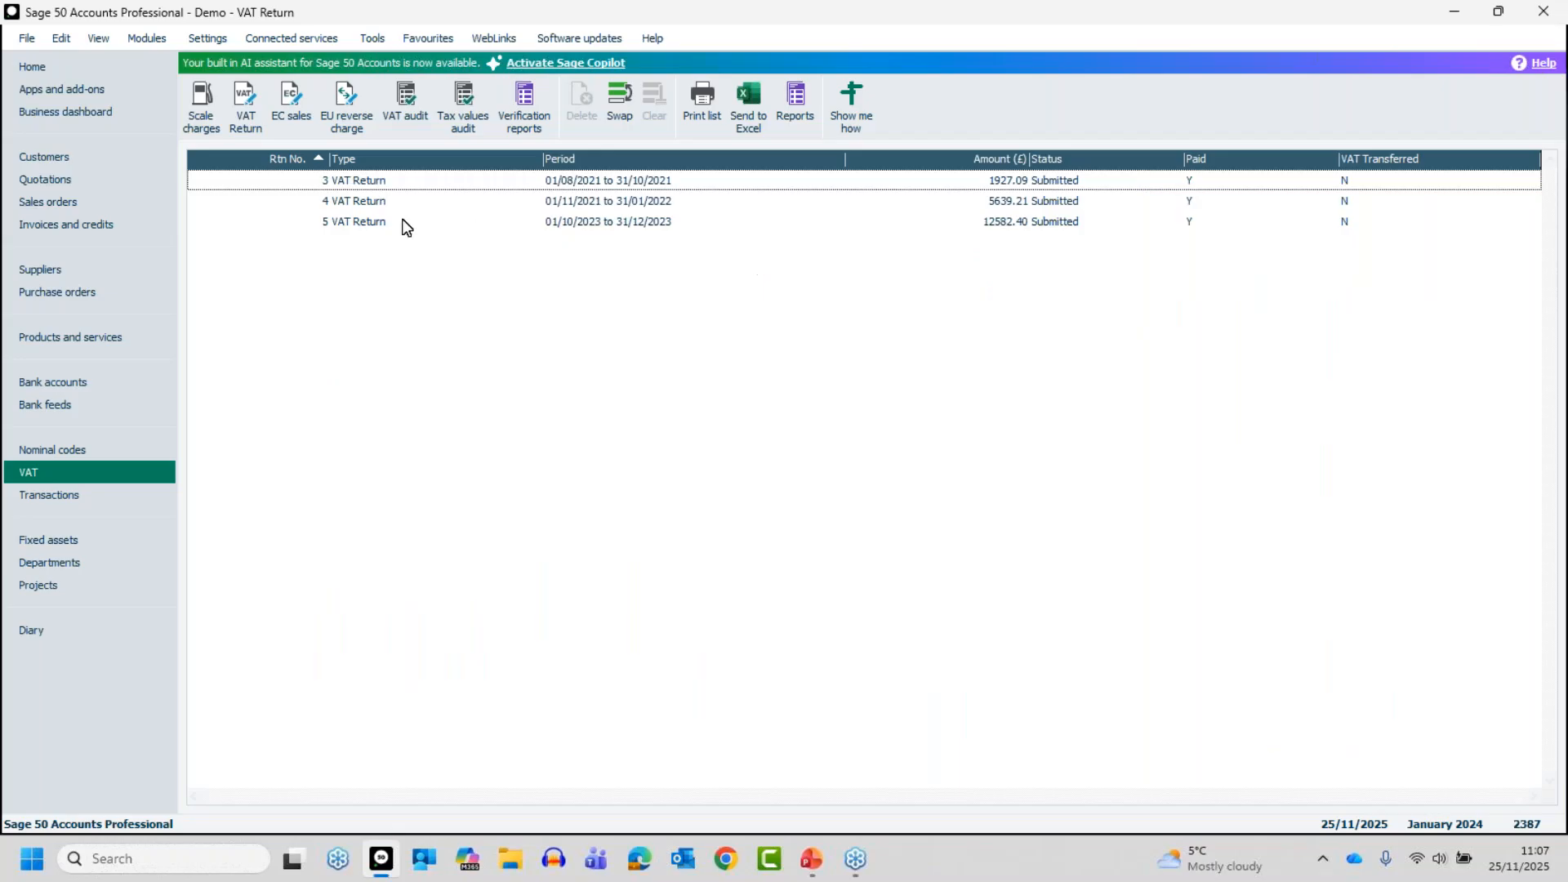
pyautogui.click(355, 229)
pyautogui.doubleClick(355, 228)
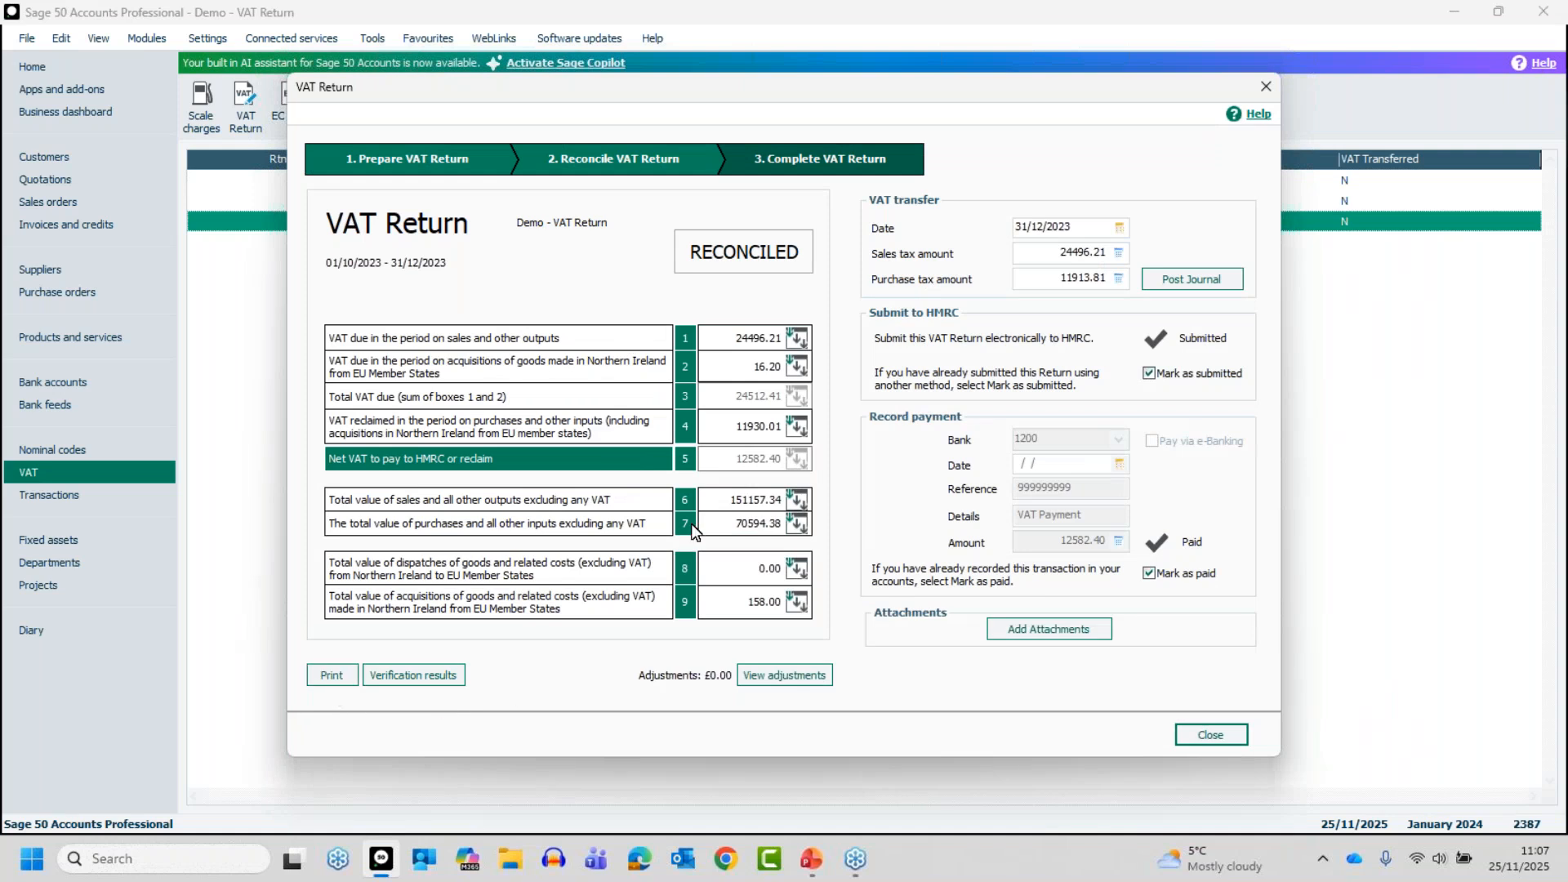
pyautogui.click(1218, 738)
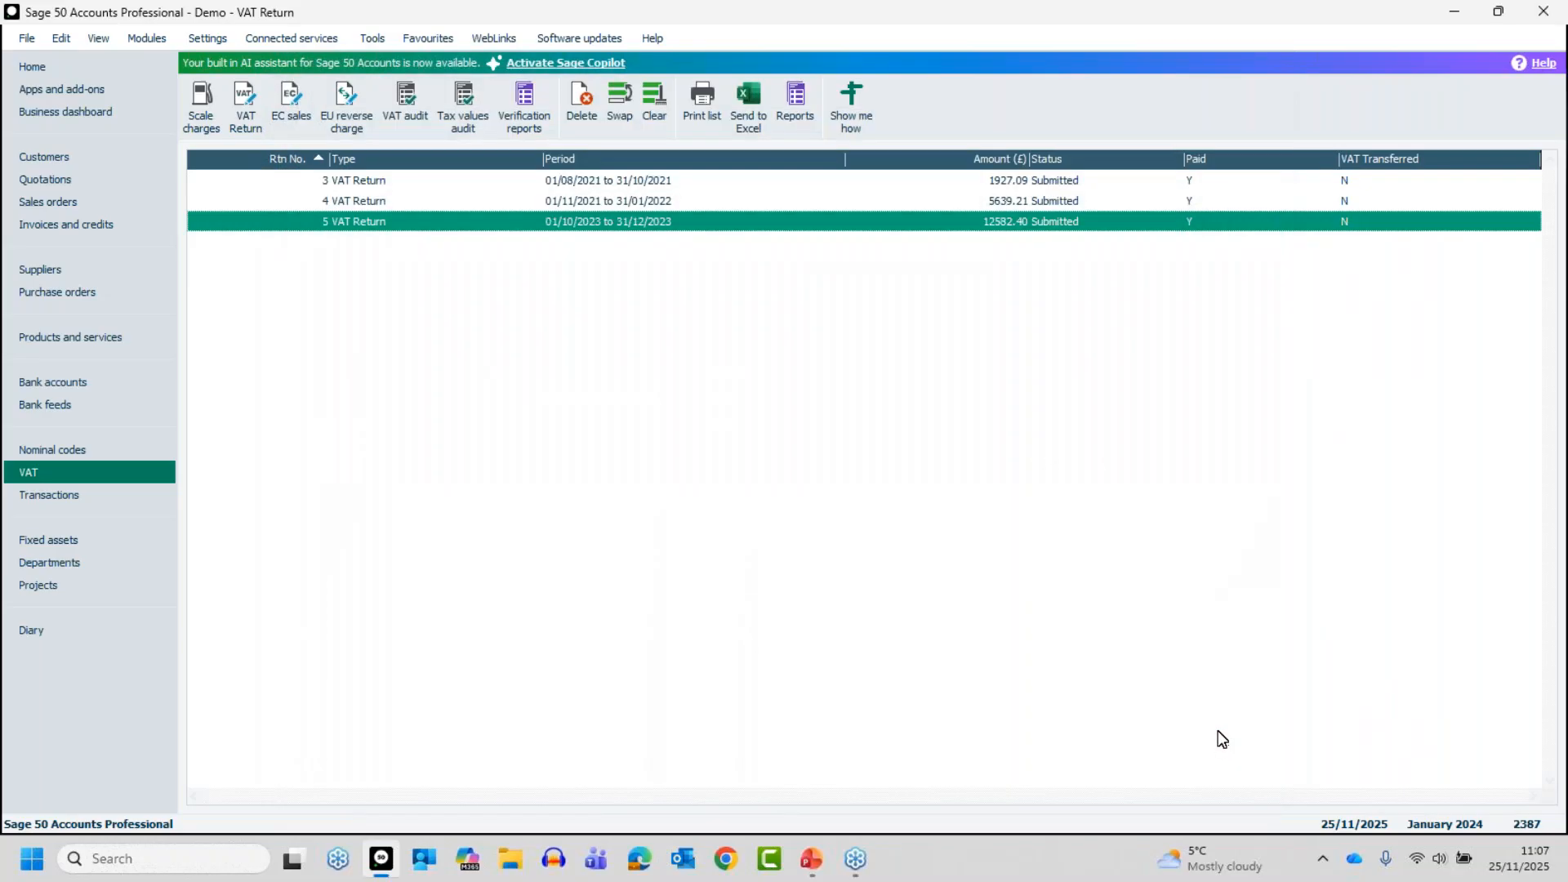
pyautogui.click(388, 227)
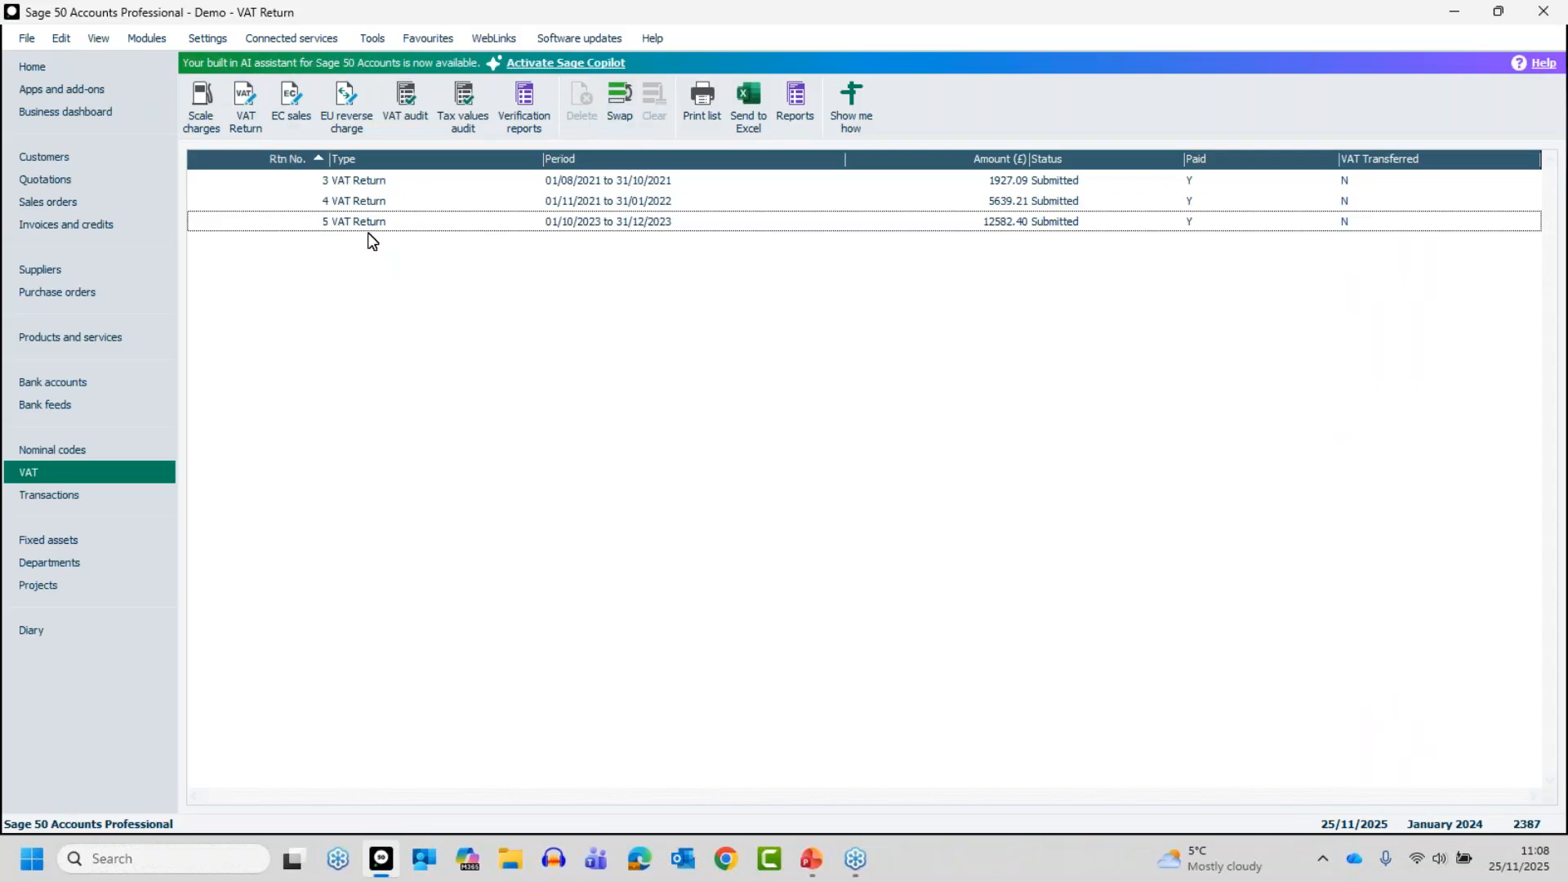
# Start a new VAT Return and open the company backup from its preparation stage
pyautogui.click(254, 99)
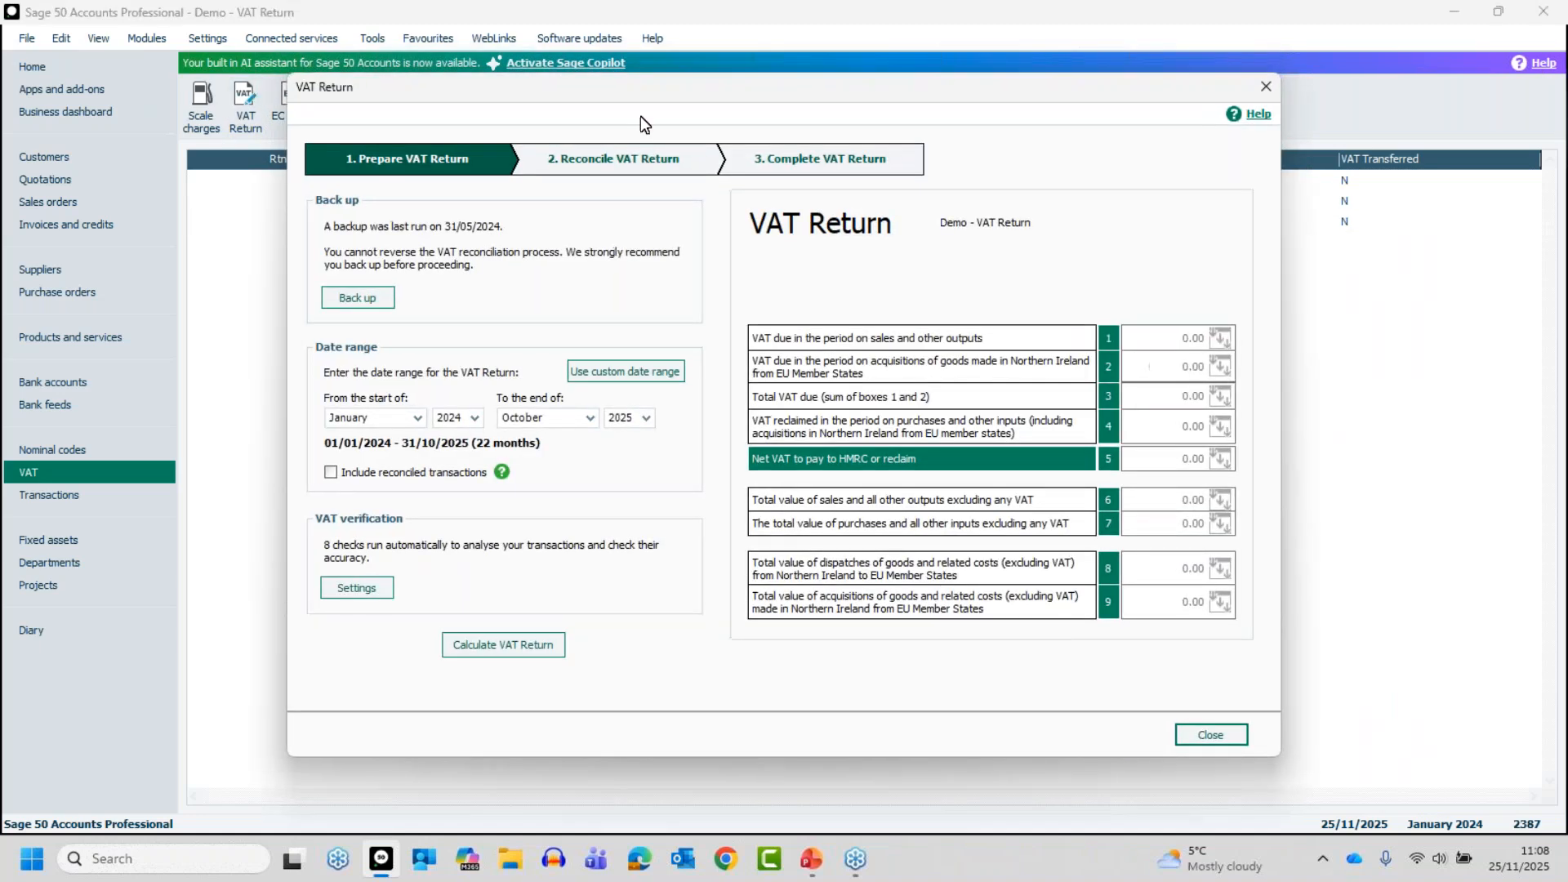
pyautogui.hotkey('alt', 'Tab')
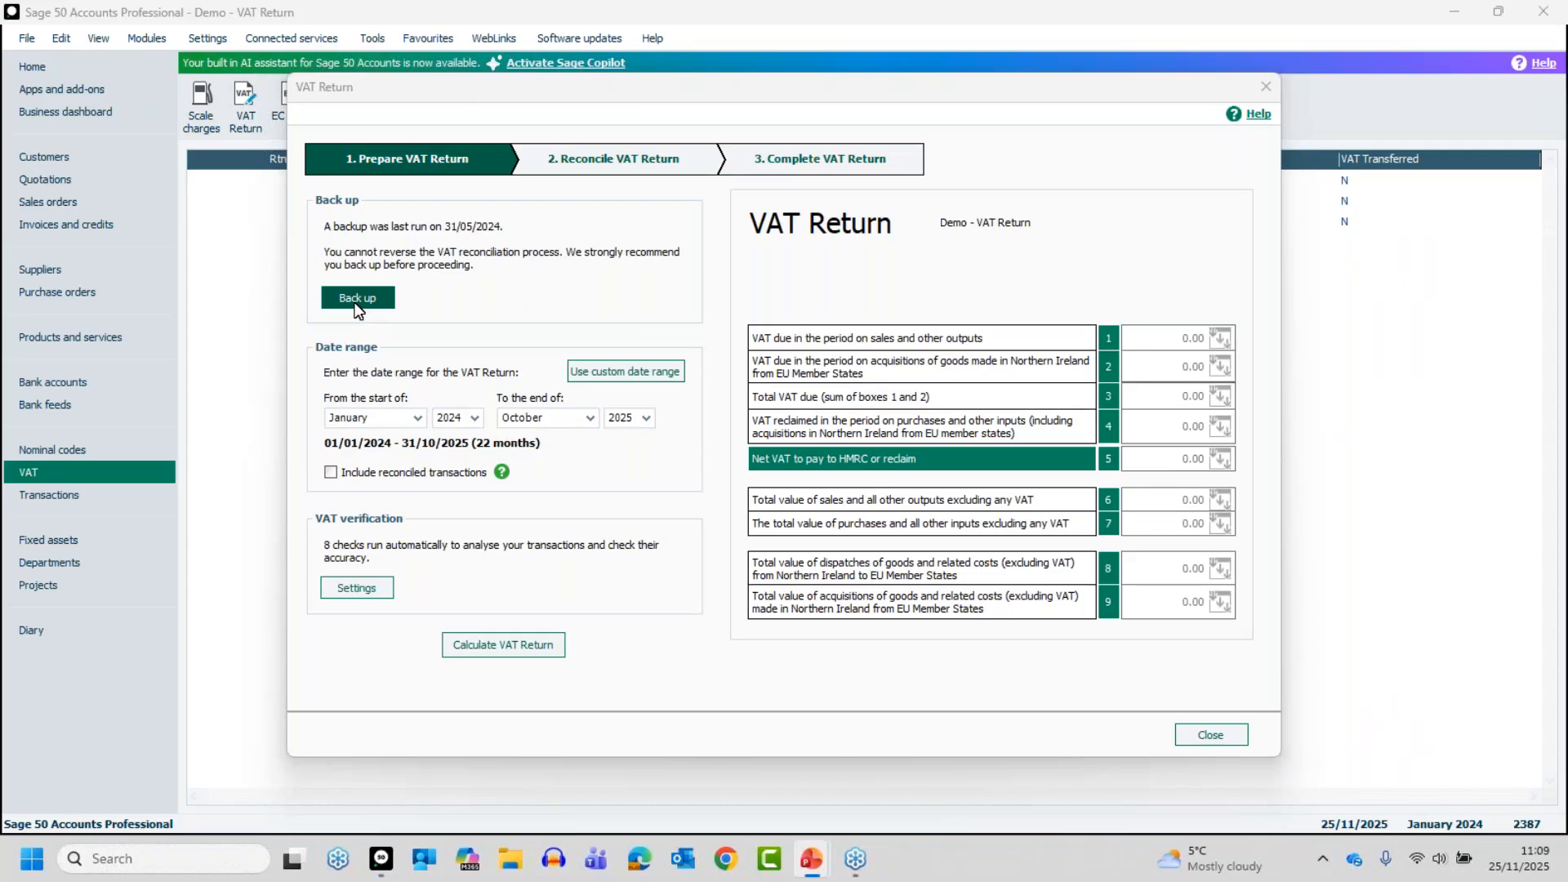
pyautogui.click(356, 301)
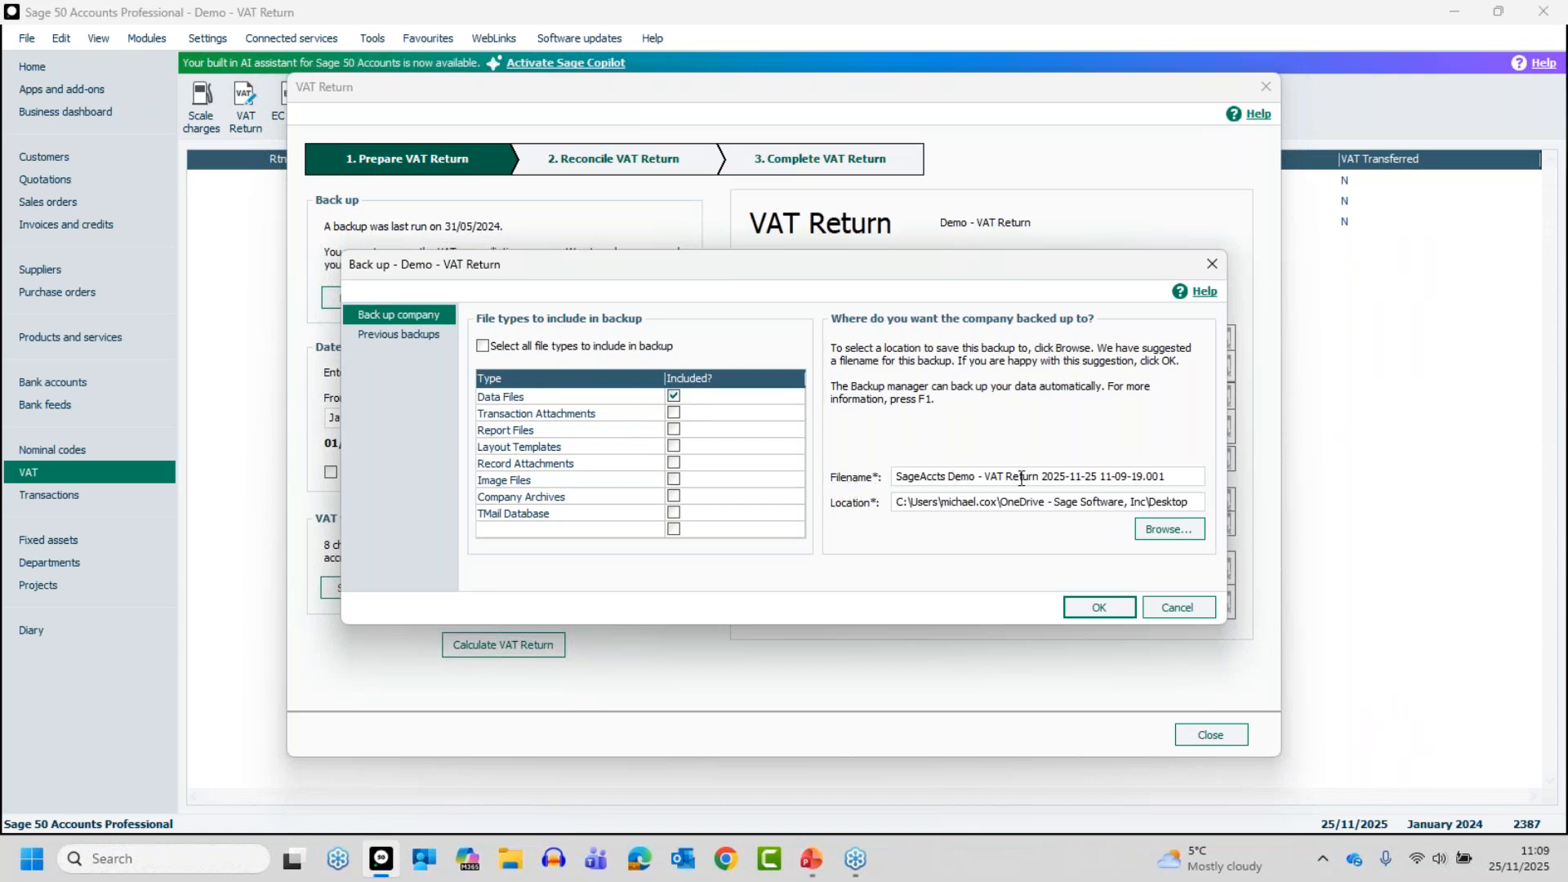
# Review the suggested backup filename, accept the backup with only Data Files included, and choose to check the data beforehand
pyautogui.moveTo(1174, 480); pyautogui.dragTo(899, 482)
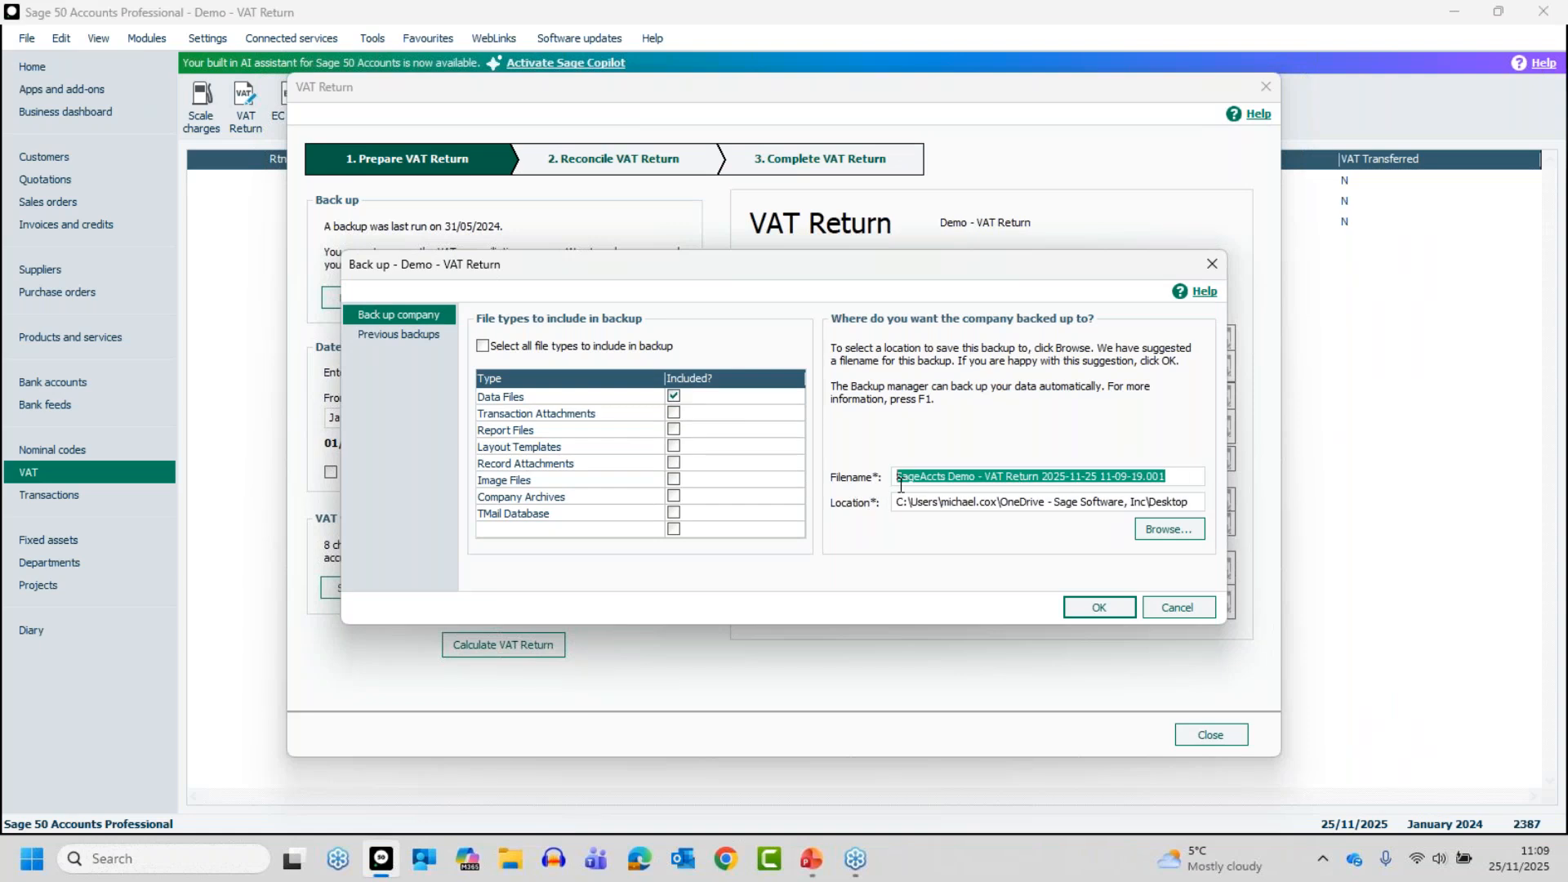
pyautogui.click(975, 477)
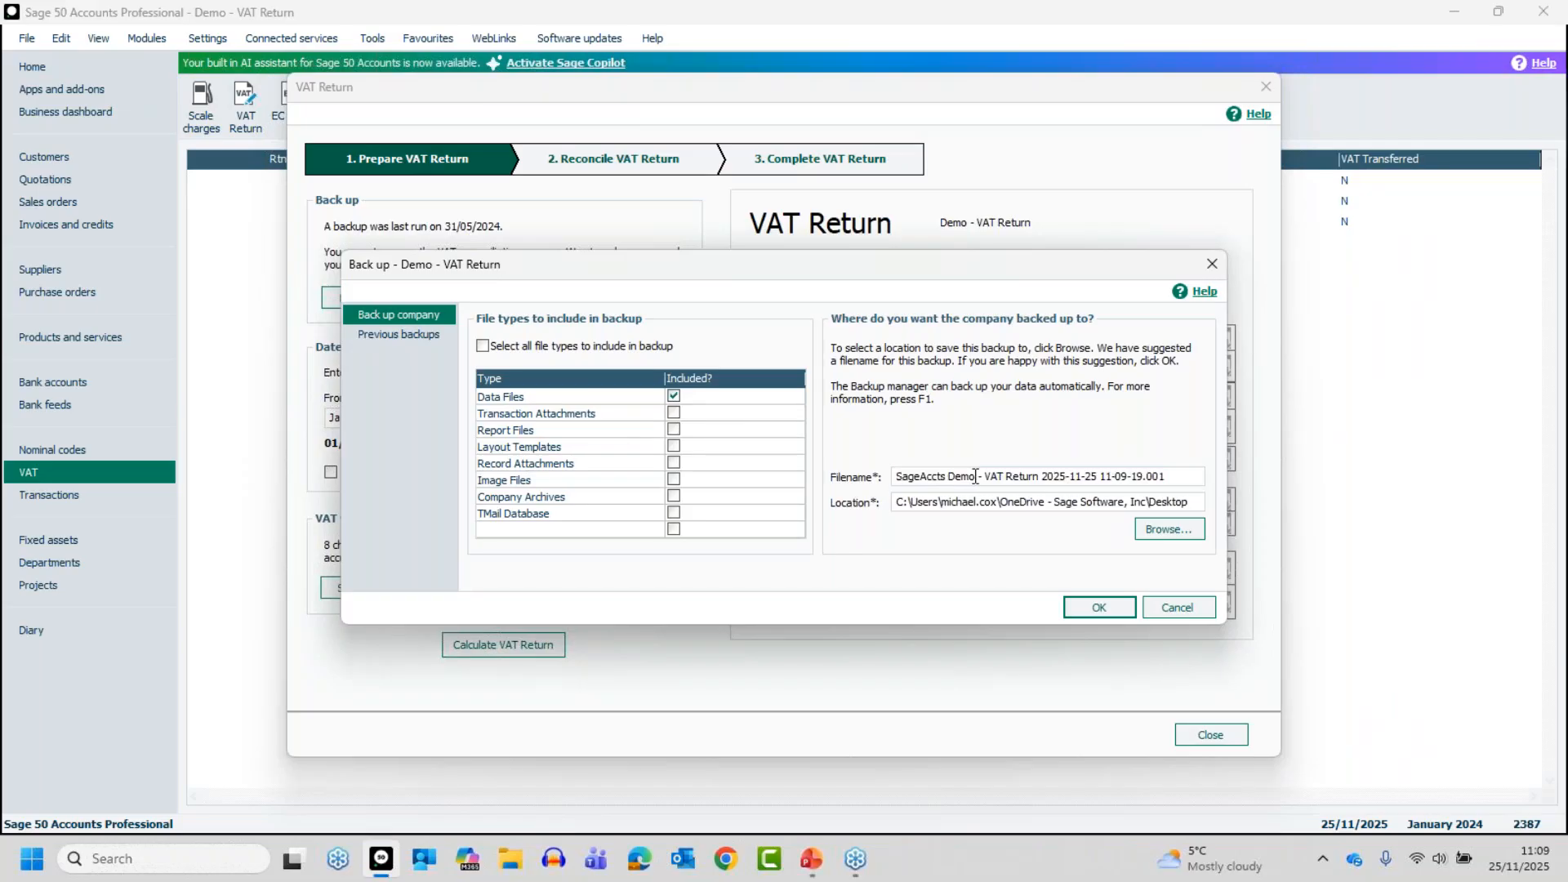
pyautogui.doubleClick(946, 477)
pyautogui.moveTo(949, 480); pyautogui.dragTo(1040, 482)
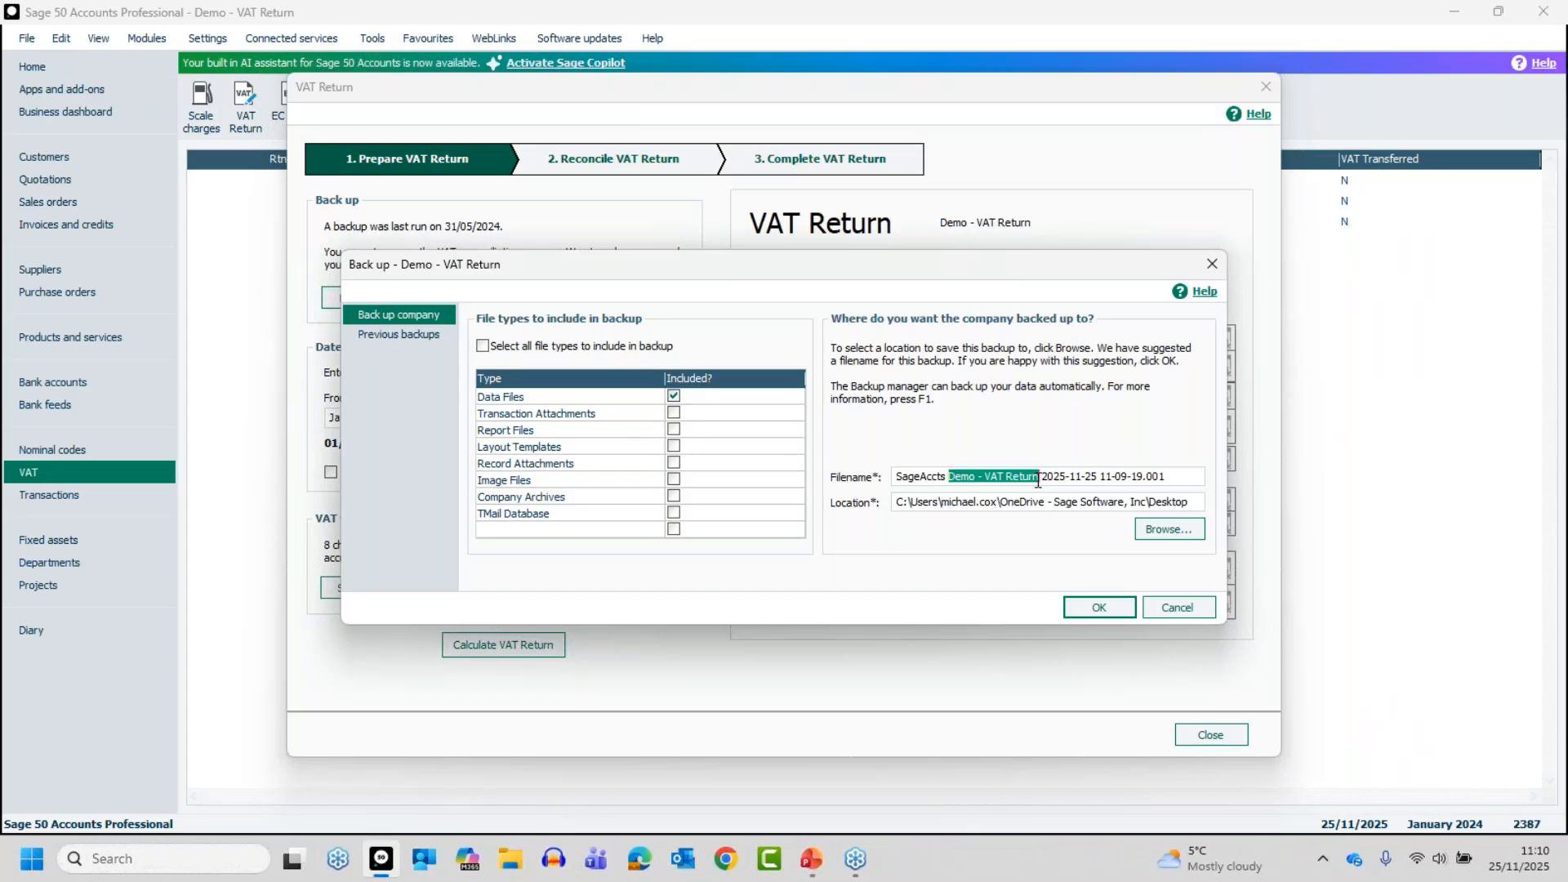
pyautogui.moveTo(1043, 481); pyautogui.dragTo(1100, 476)
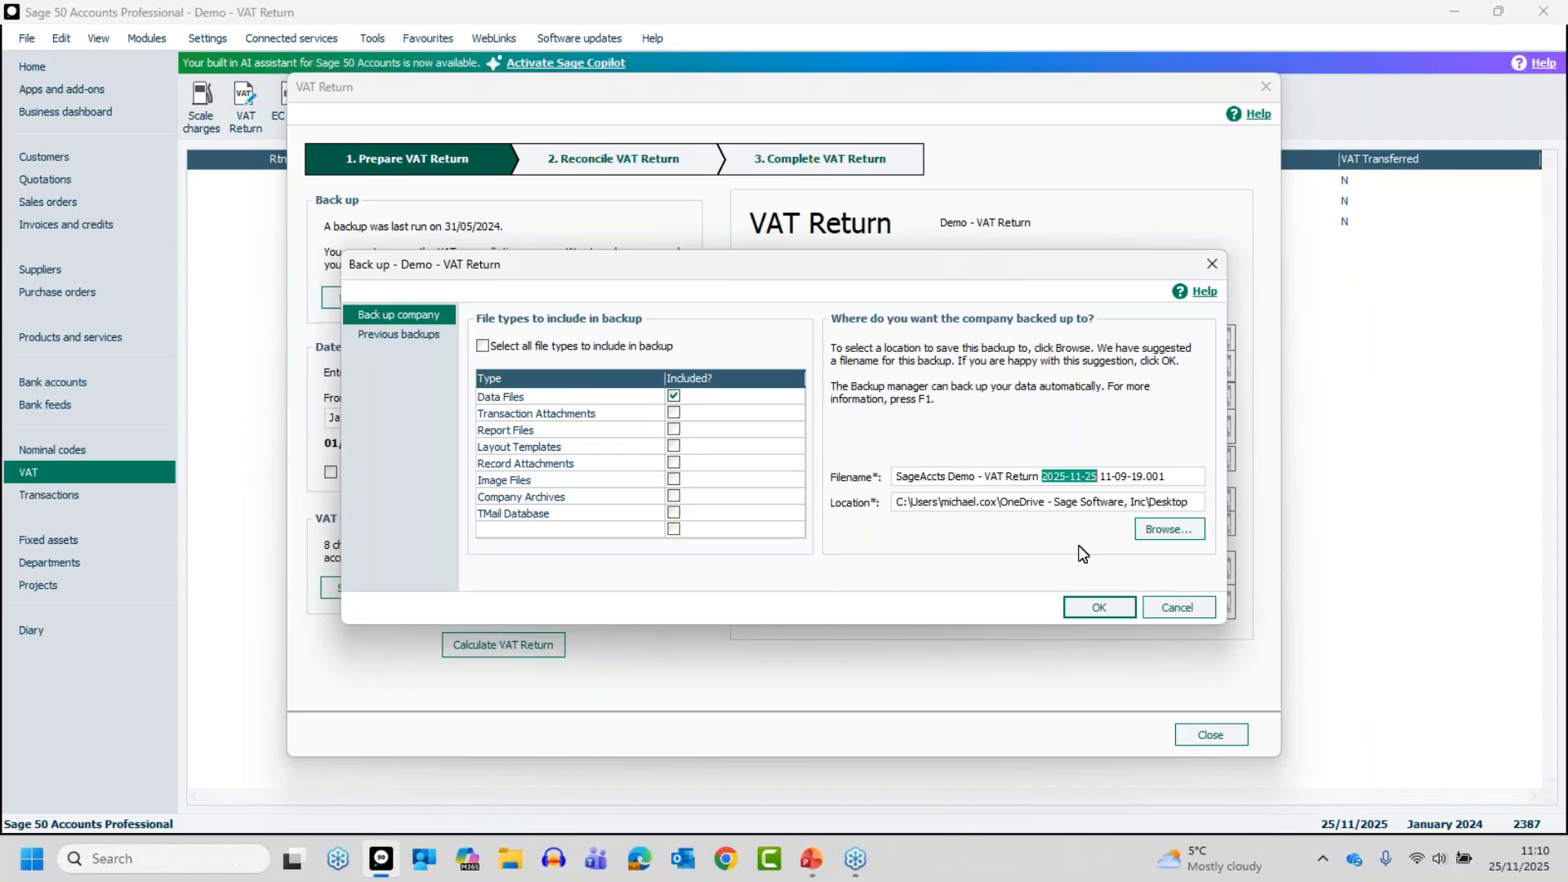
pyautogui.click(1091, 610)
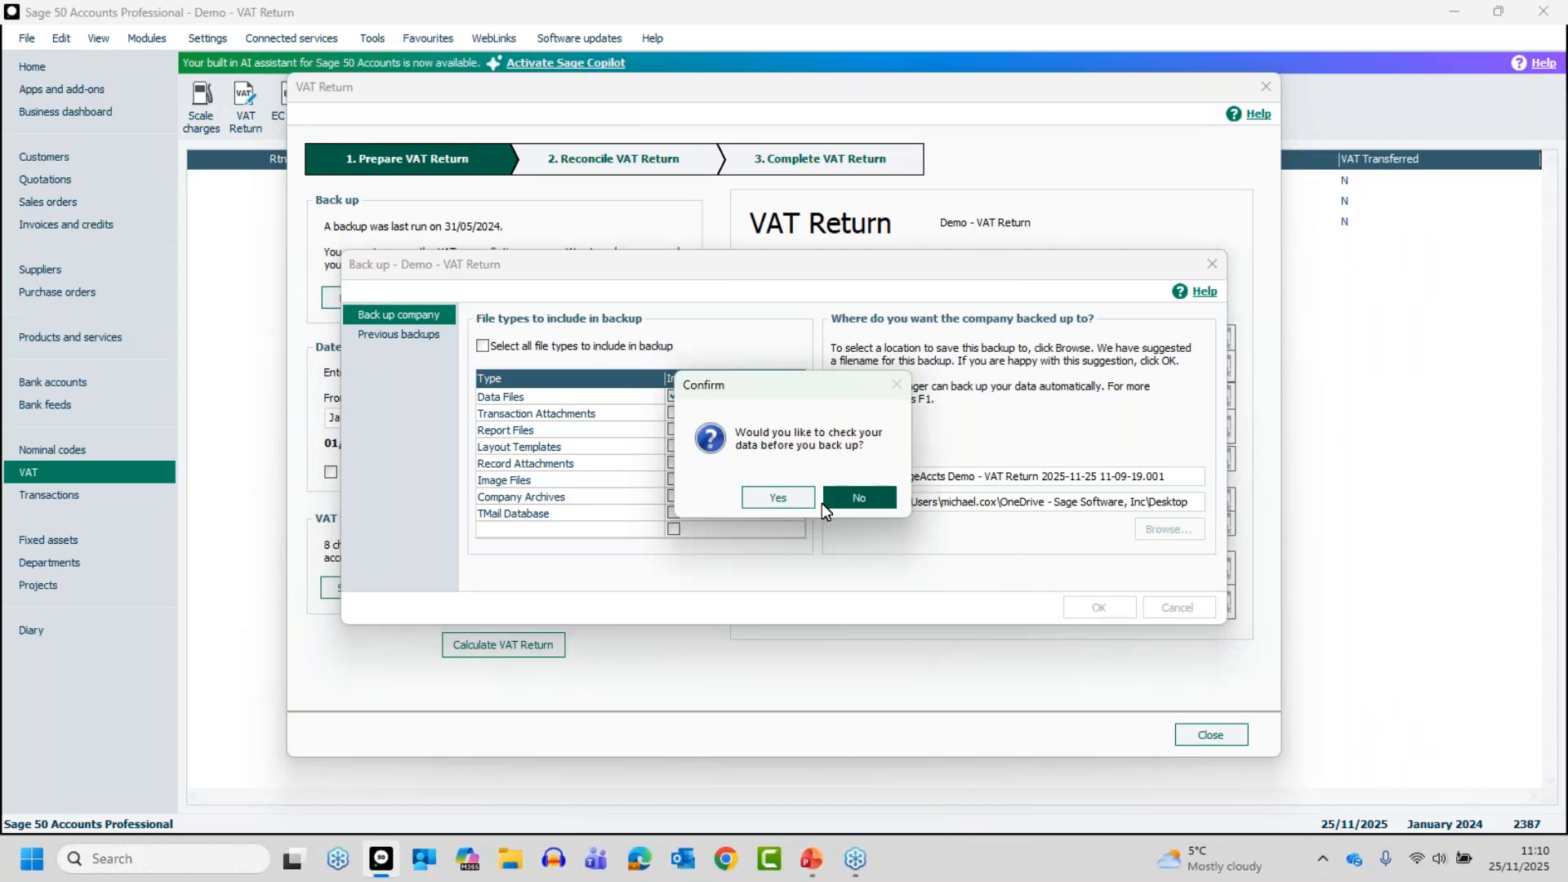
pyautogui.click(777, 498)
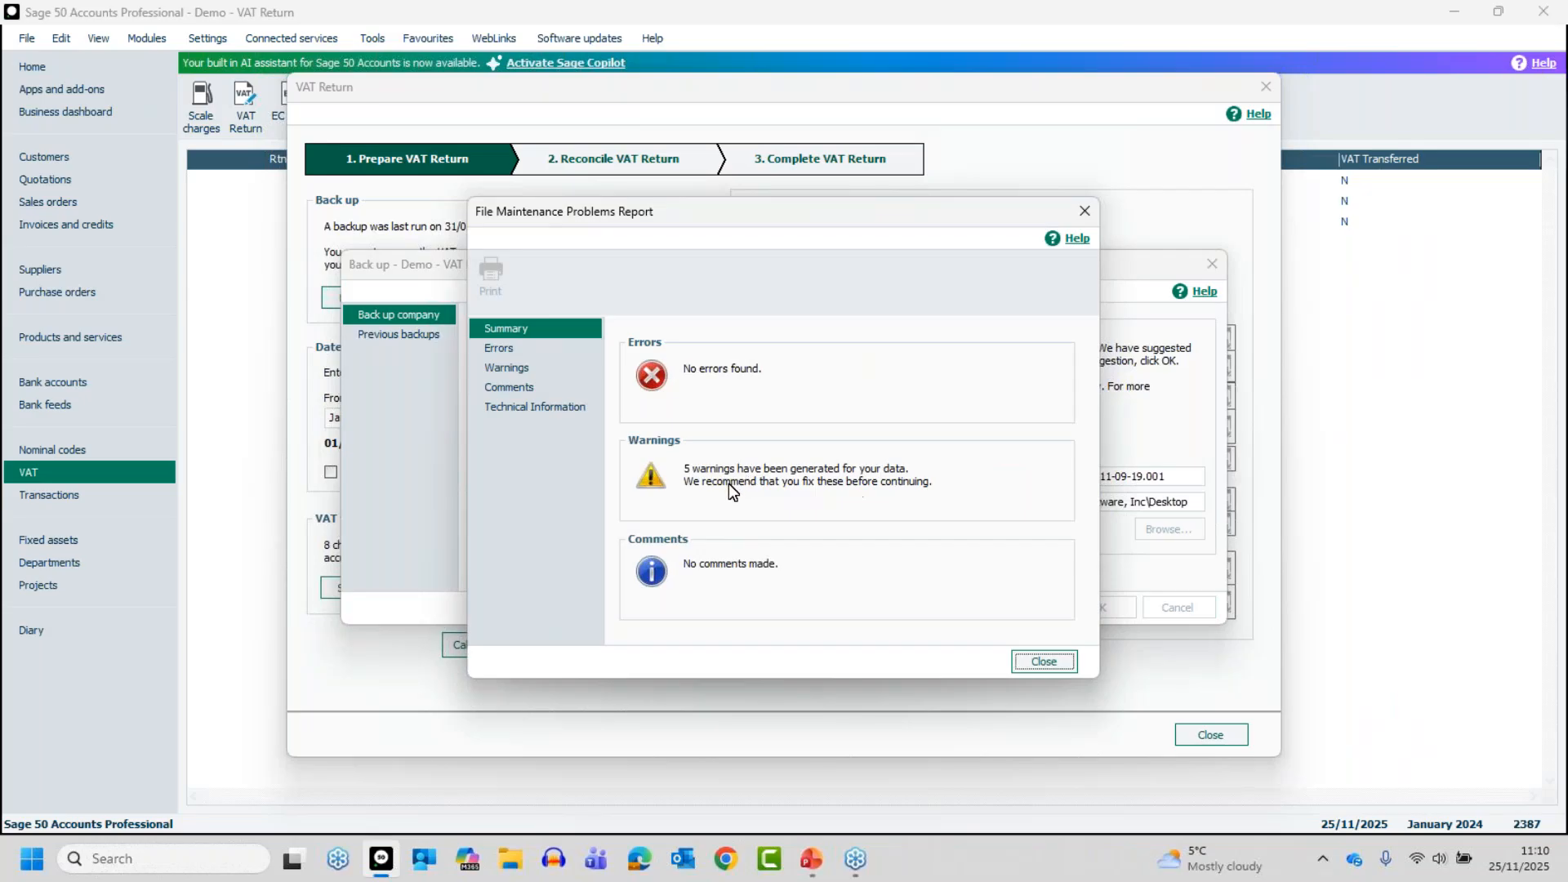
# Review the missing goods received note product warnings in the File Maintenance Problems Report, then close it and complete the backup
pyautogui.click(512, 366)
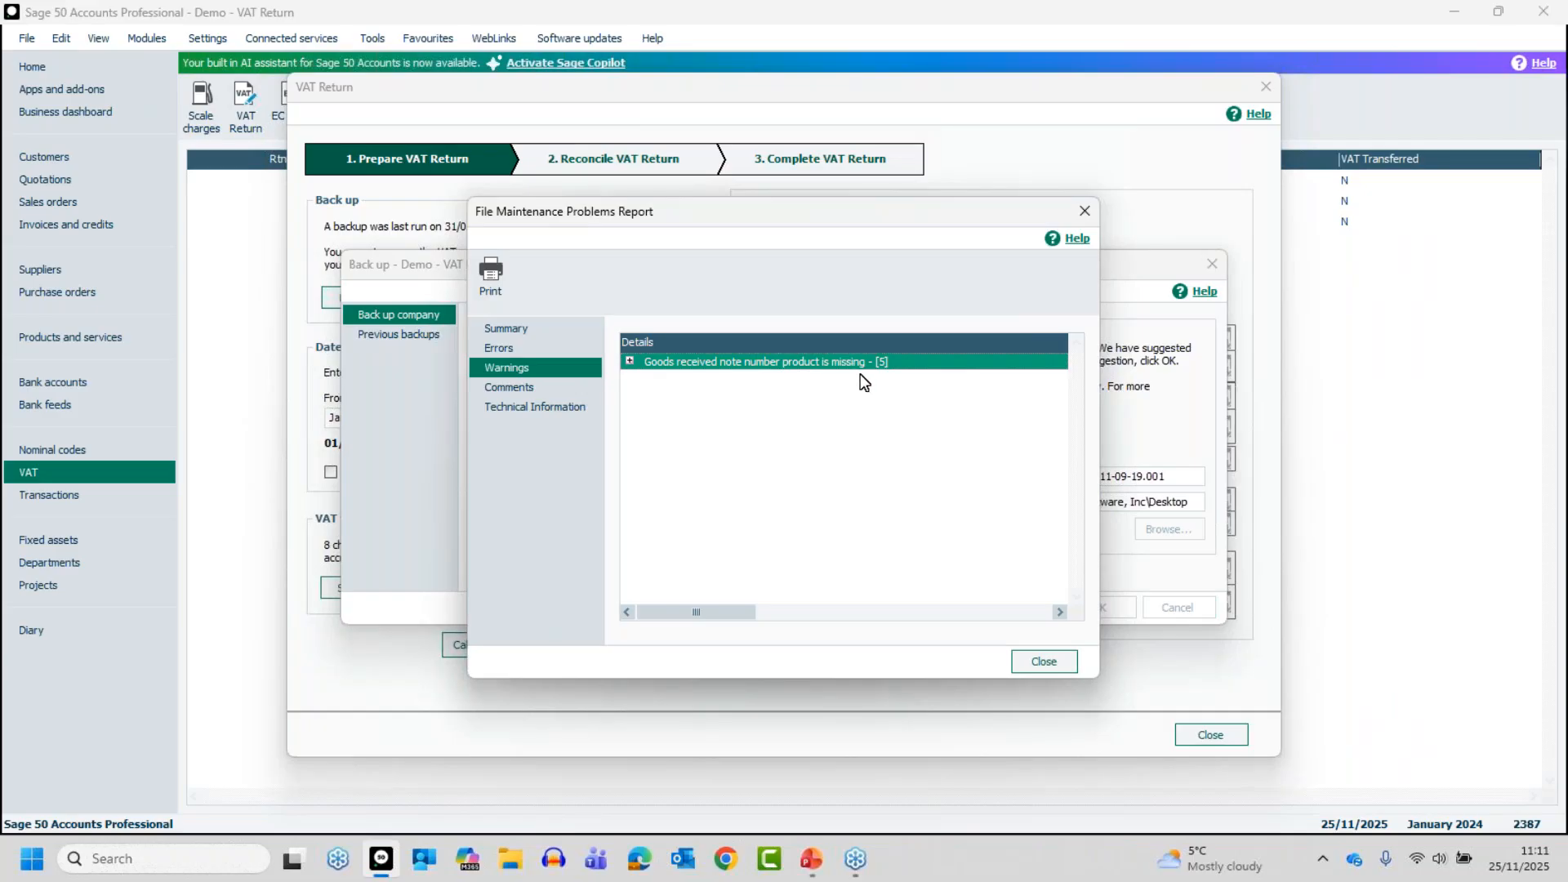
pyautogui.click(630, 361)
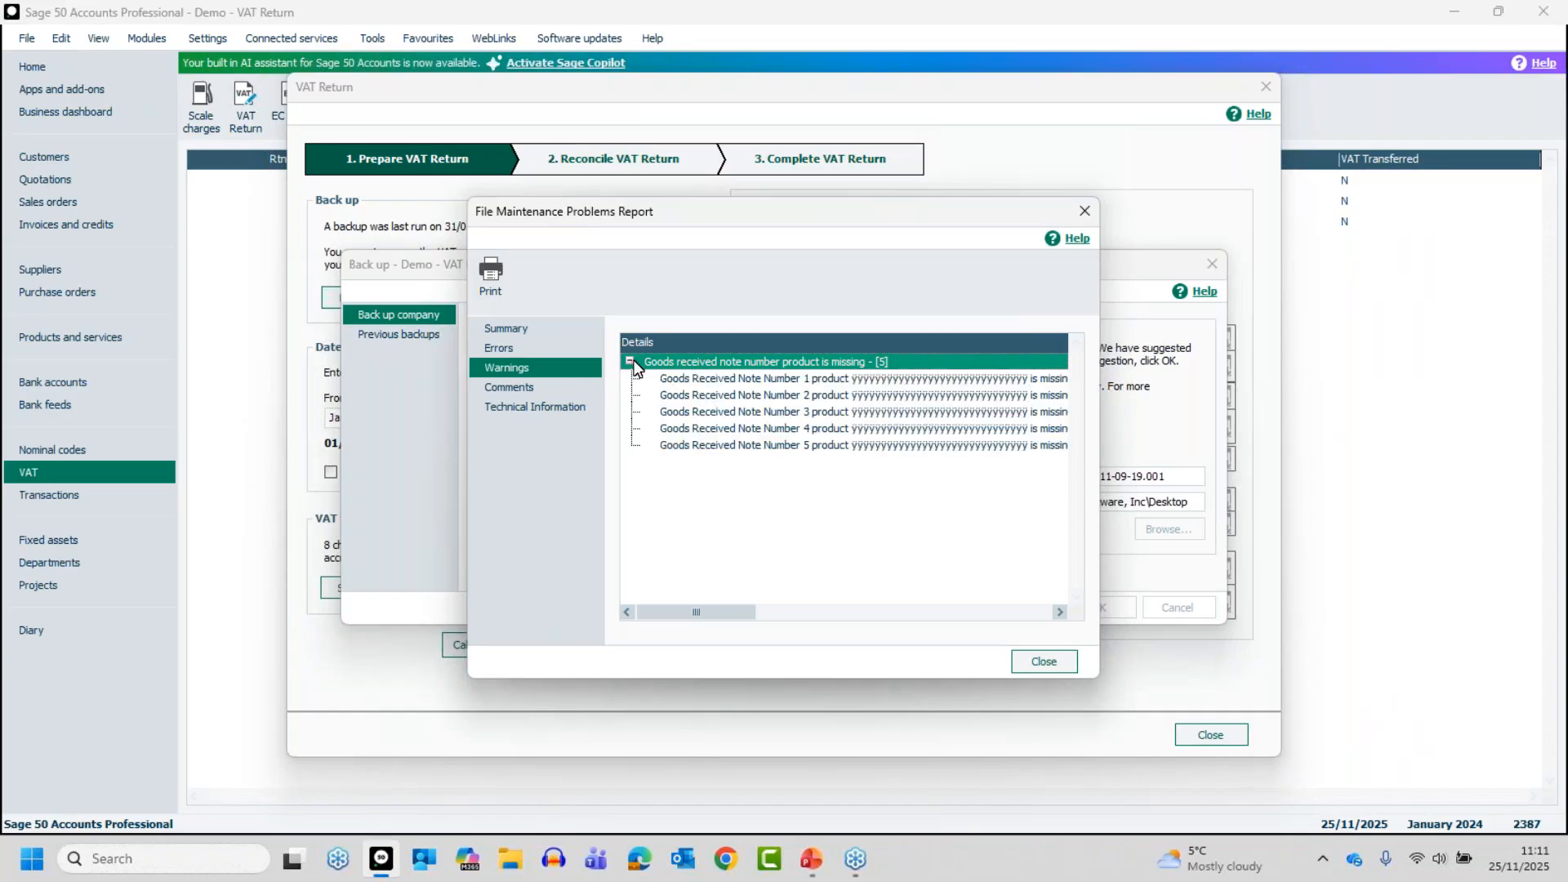
pyautogui.click(630, 361)
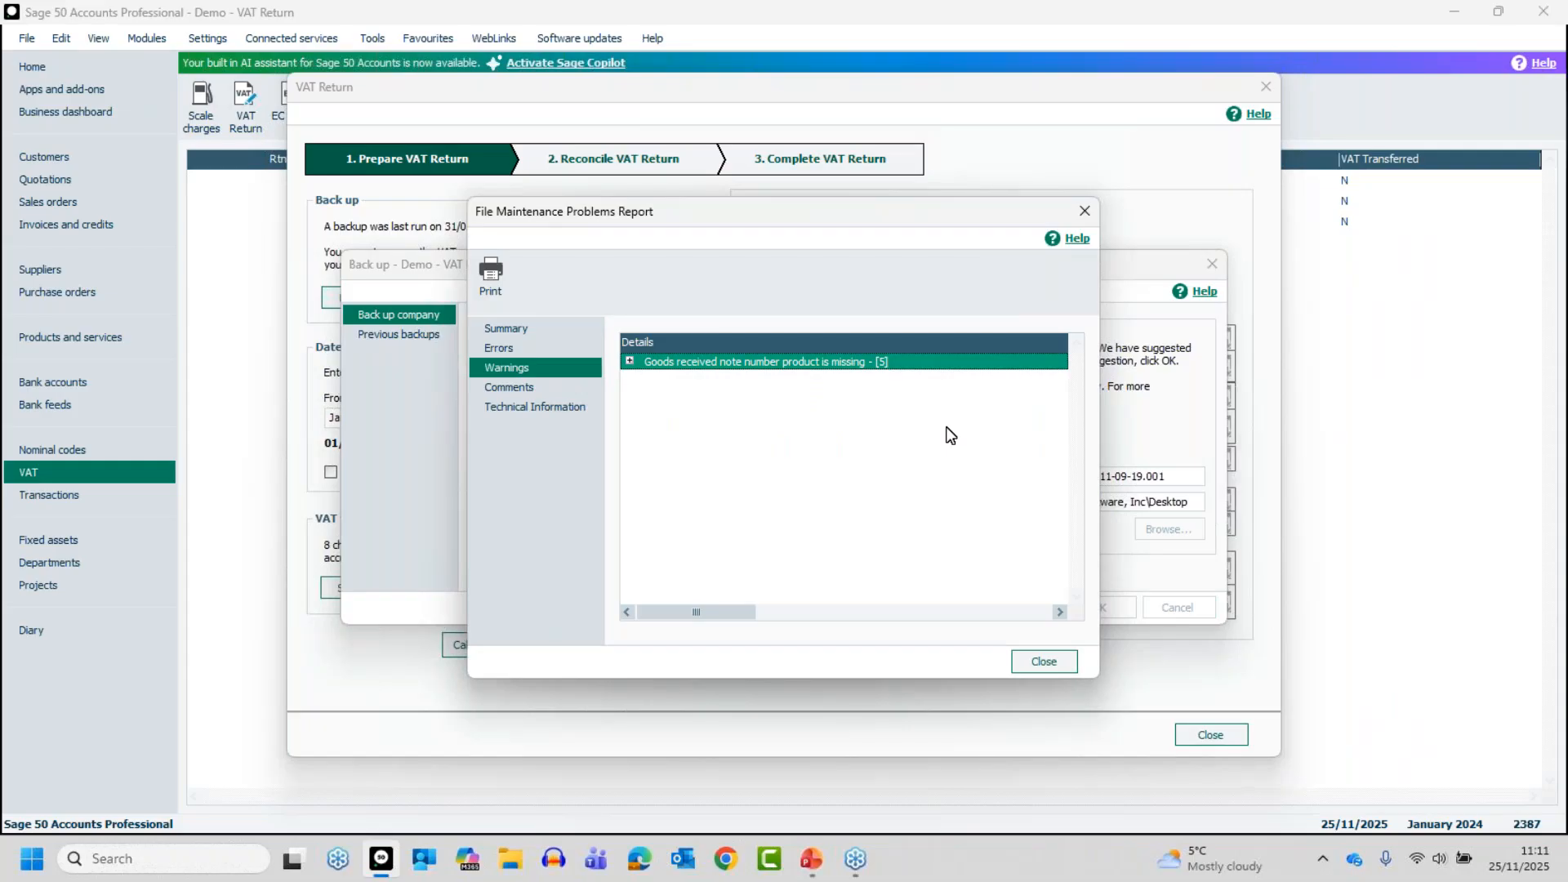
pyautogui.click(1037, 660)
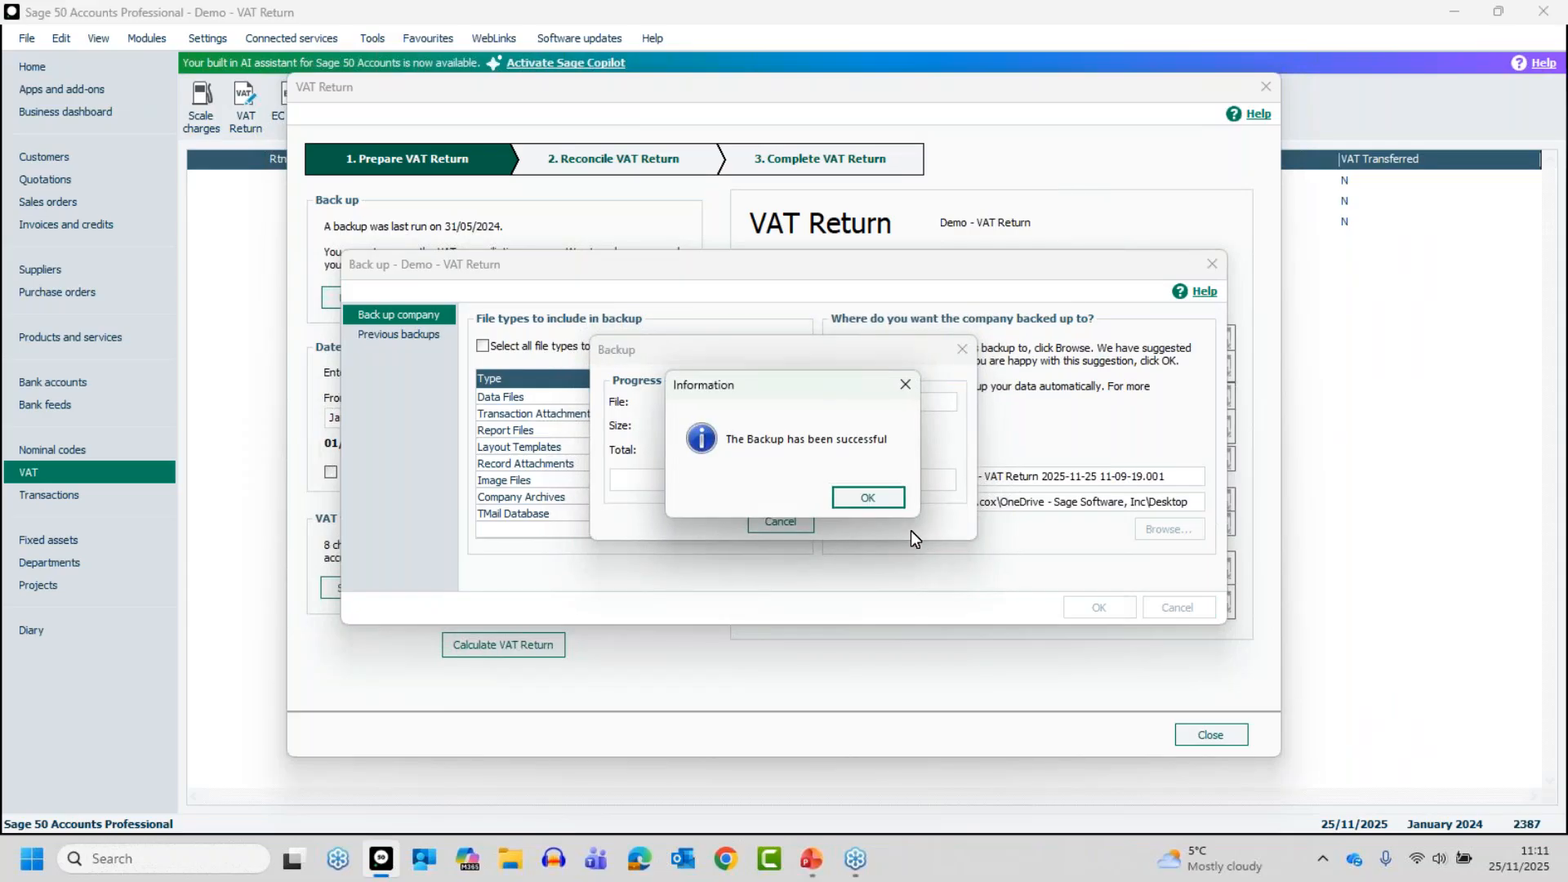
pyautogui.click(871, 496)
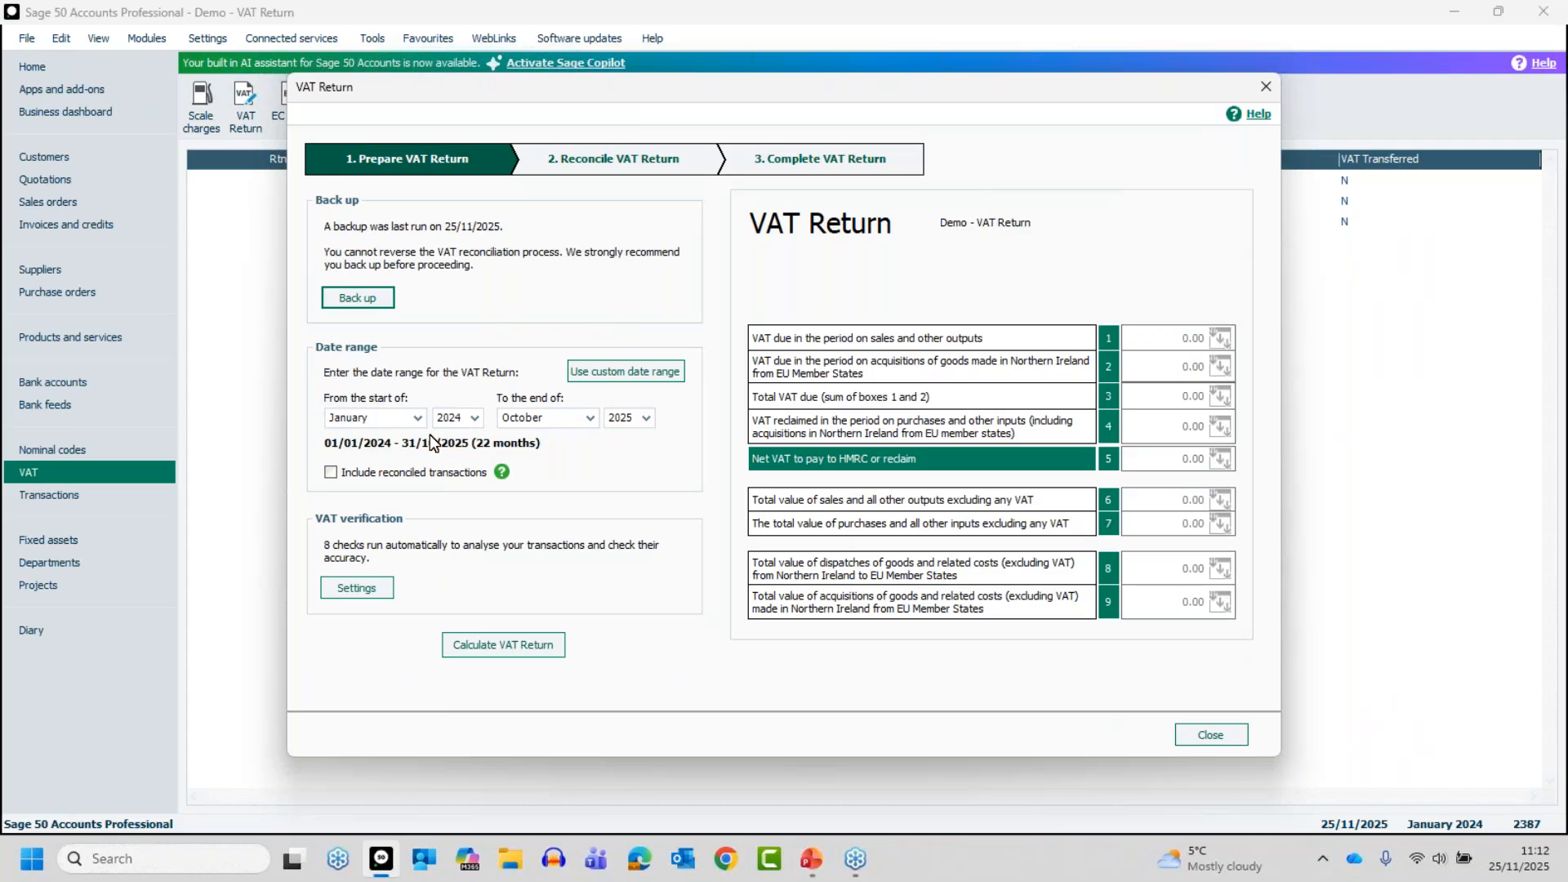
# Compare the new period with the previous return's period and set the VAT Return's end date to March 2024
pyautogui.moveTo(520, 81); pyautogui.dragTo(576, 321)
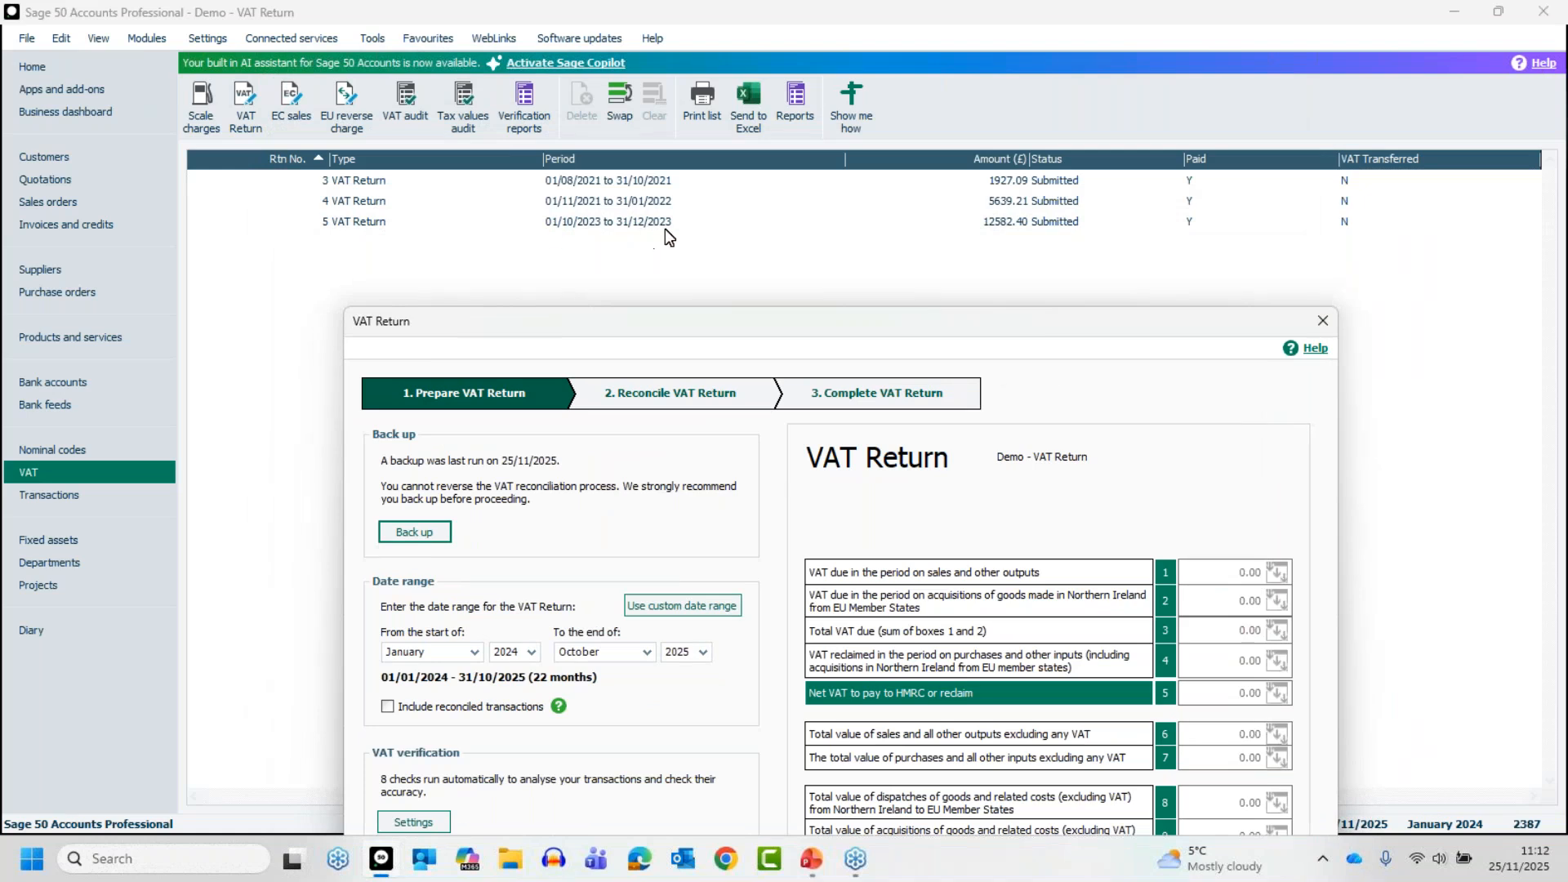
pyautogui.moveTo(730, 328); pyautogui.dragTo(704, 109)
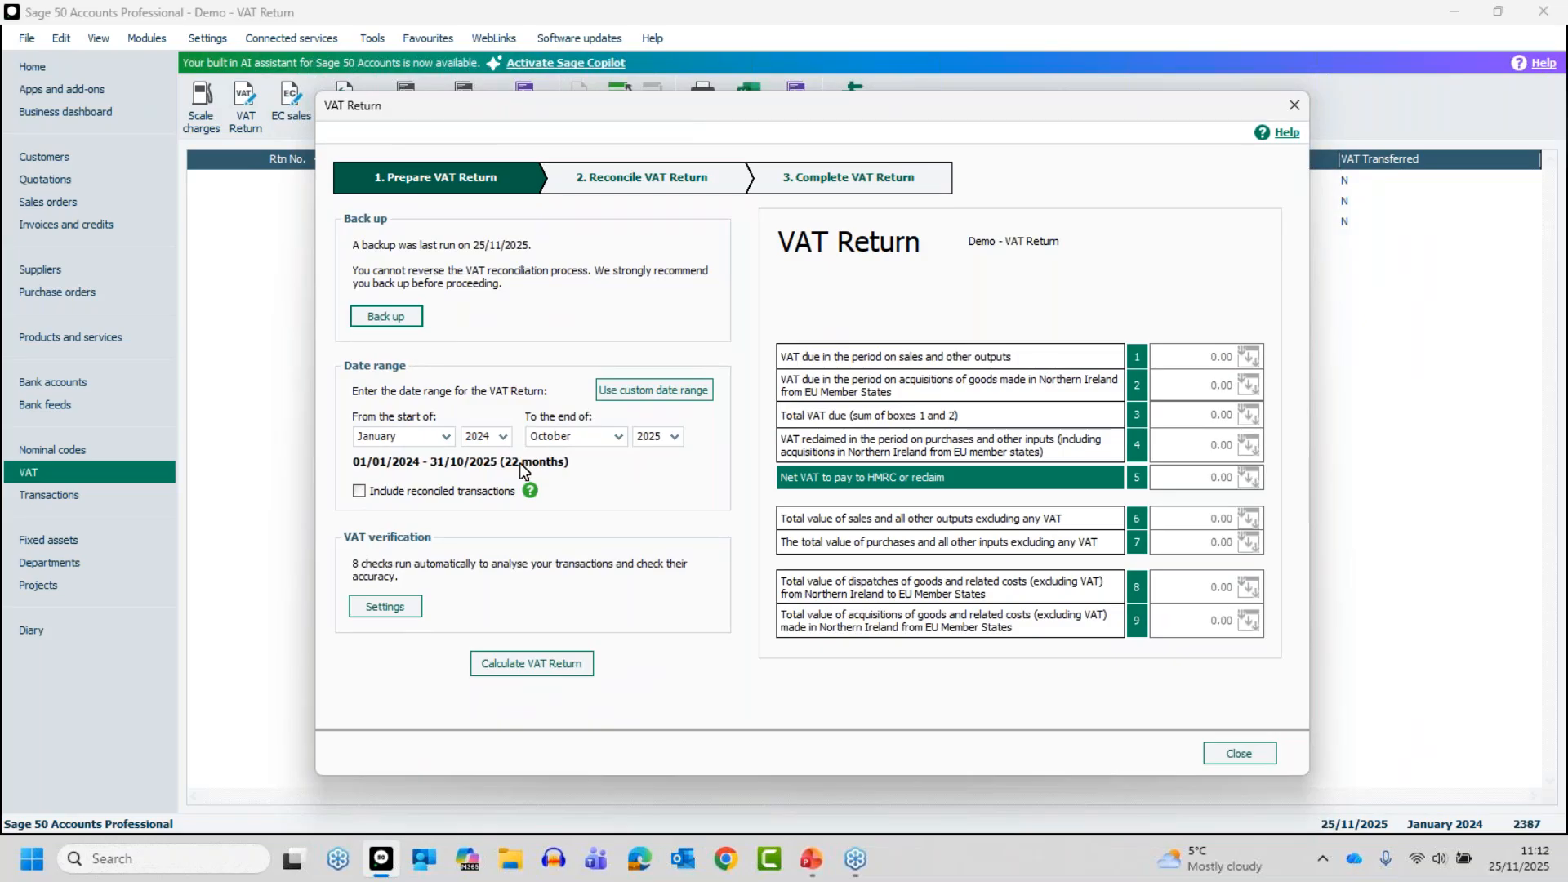
pyautogui.click(669, 439)
pyautogui.click(647, 484)
pyautogui.click(618, 439)
pyautogui.moveTo(616, 500); pyautogui.dragTo(621, 474)
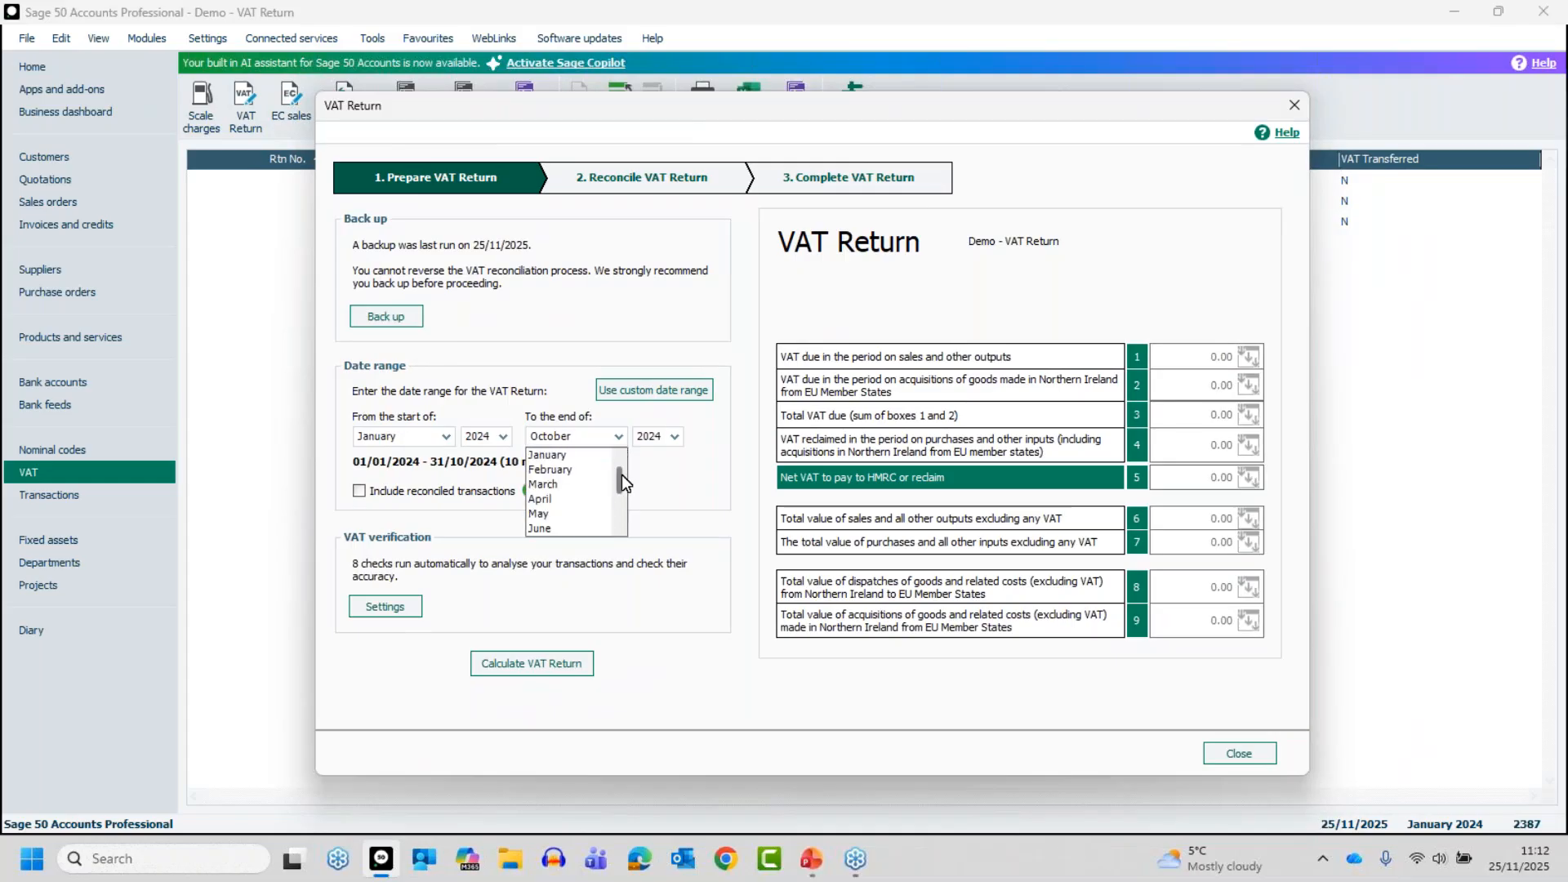
pyautogui.click(552, 485)
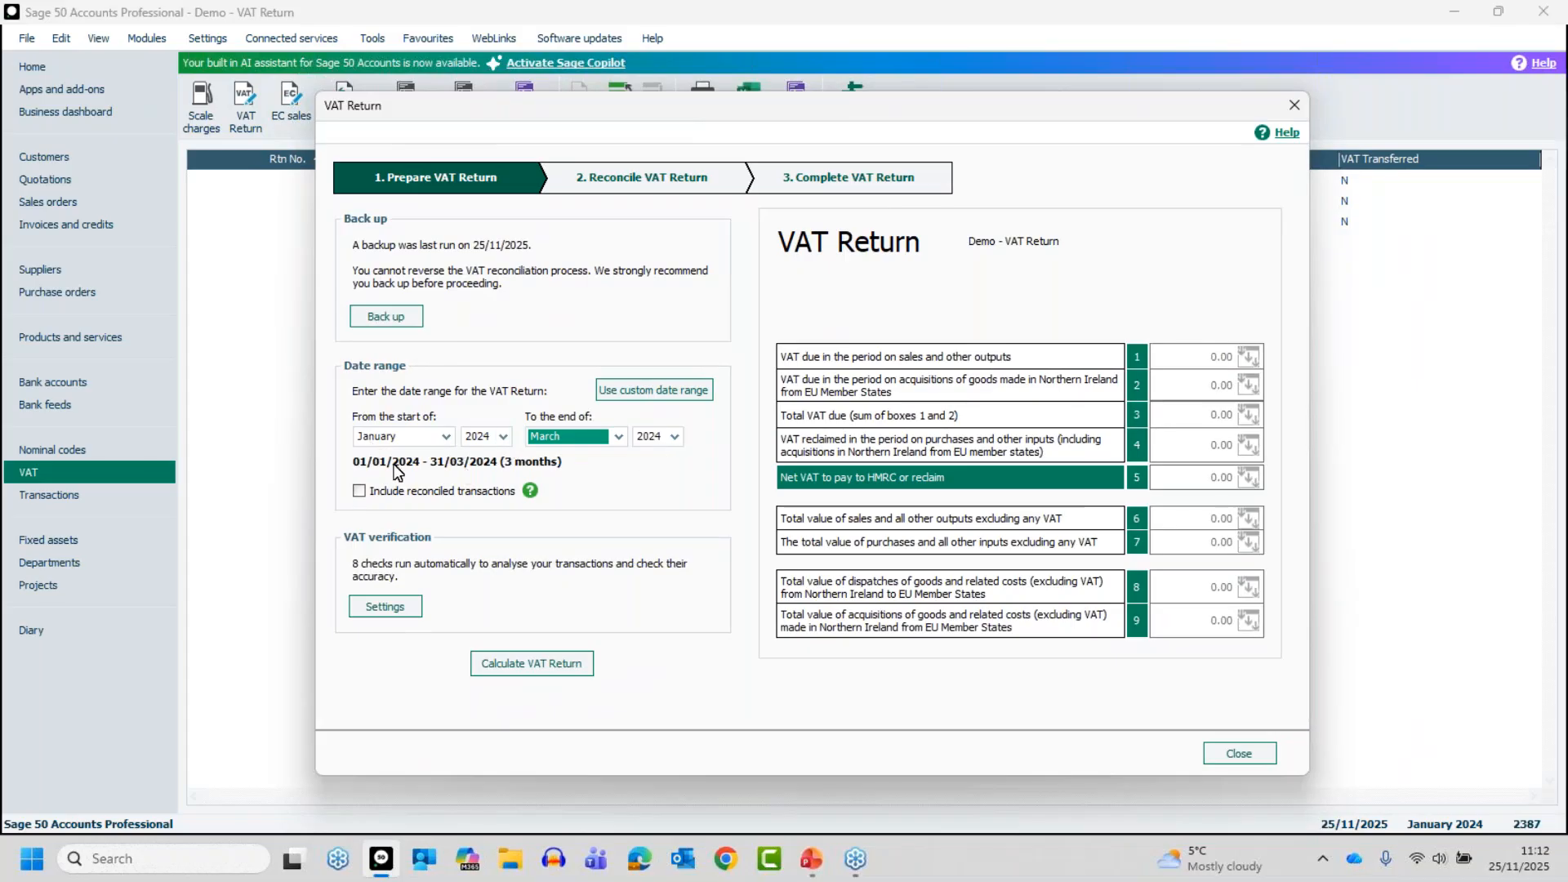
# Try the custom date range option for the VAT Return period and switch back to whole months
pyautogui.click(642, 396)
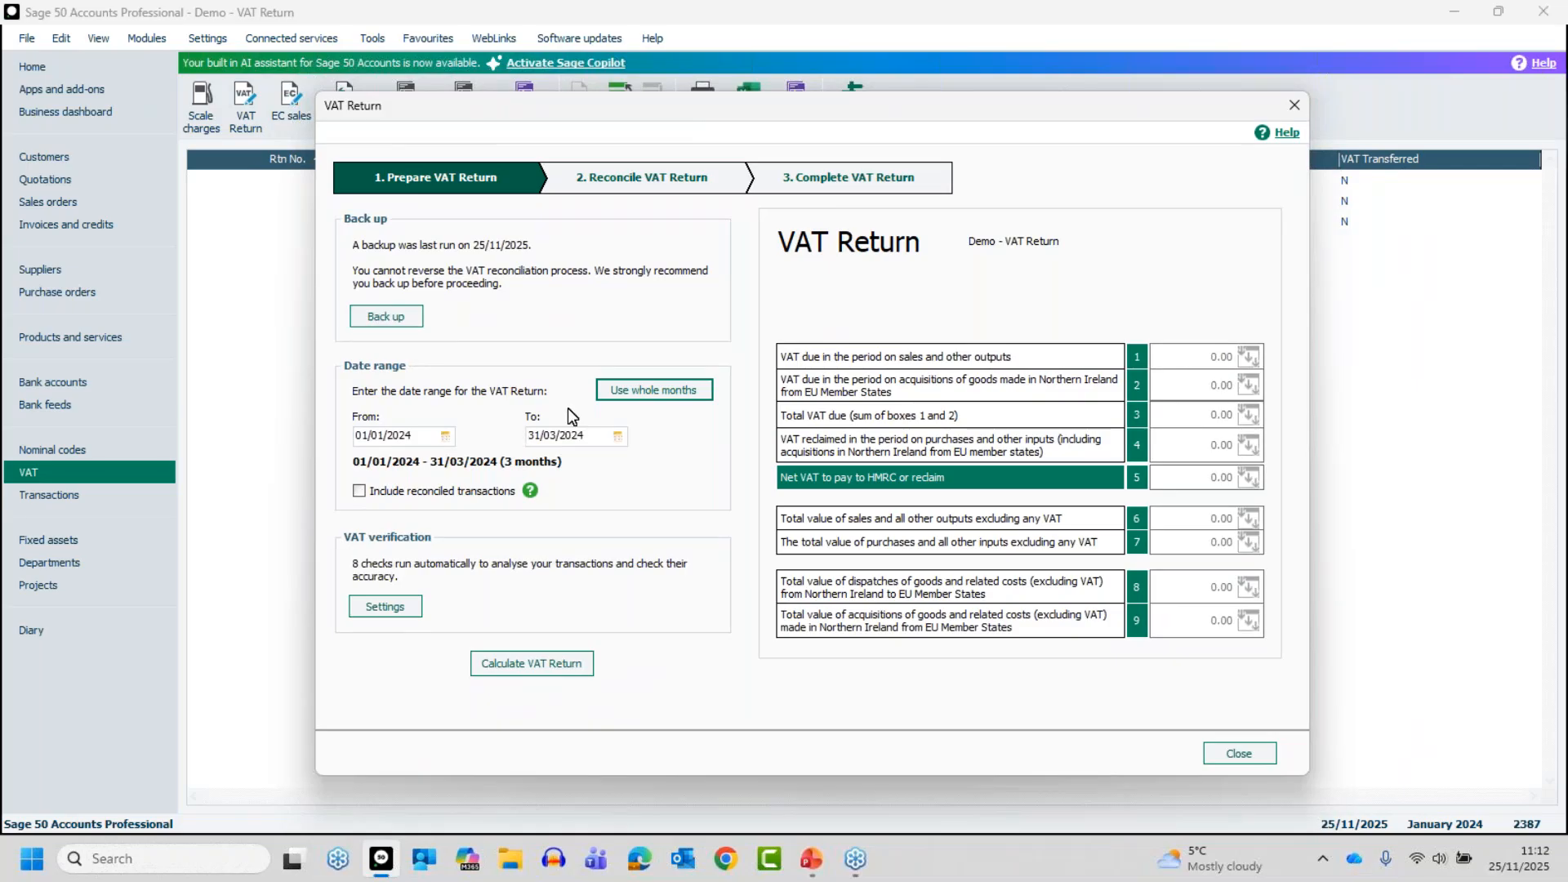
pyautogui.click(635, 389)
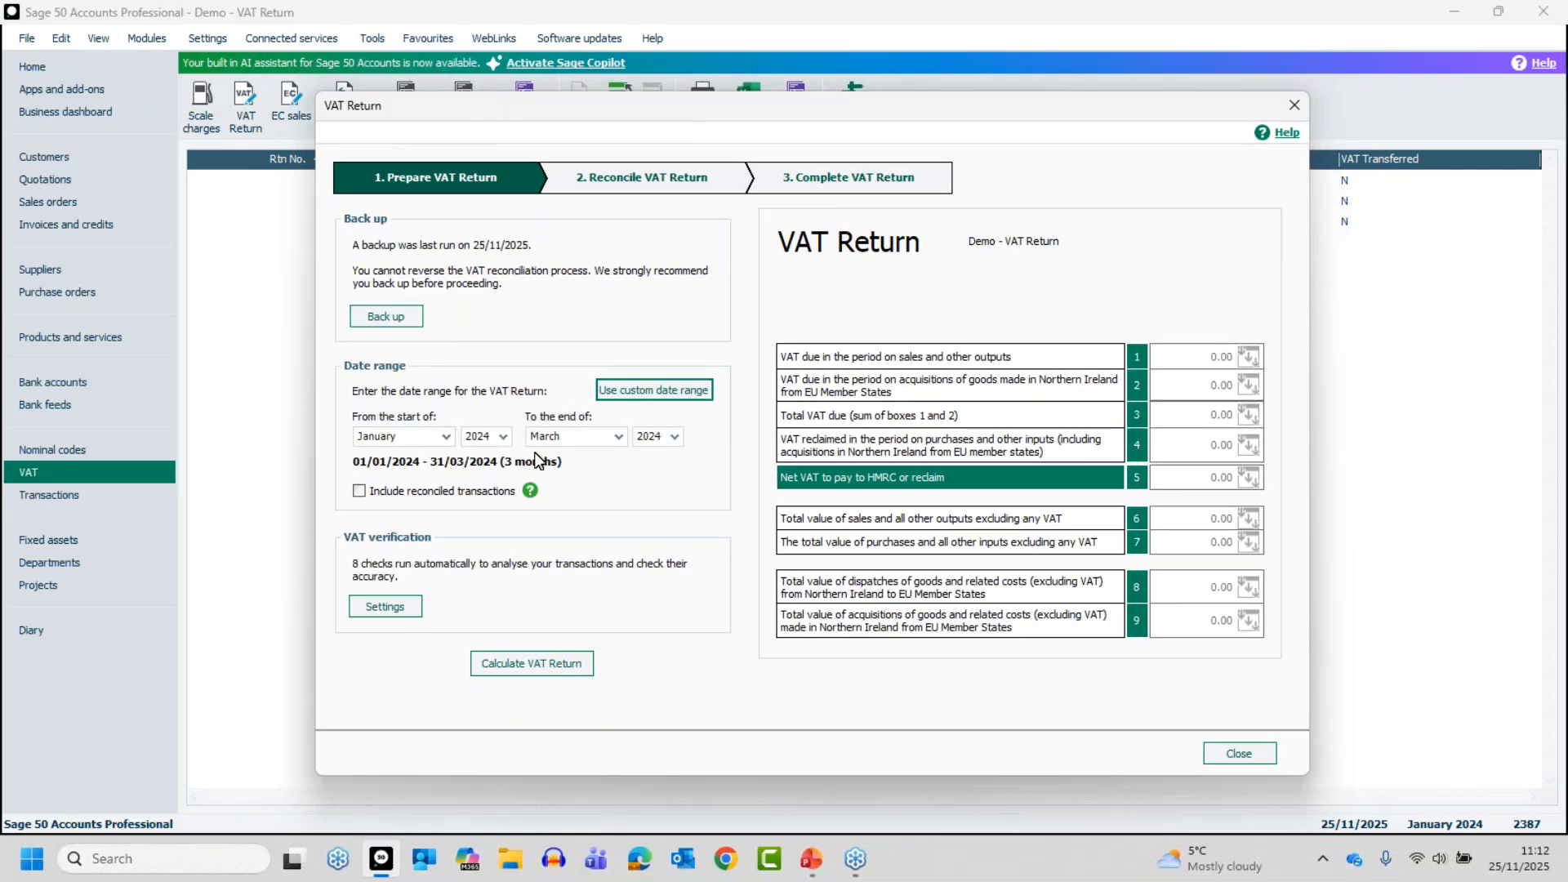
pyautogui.click(645, 396)
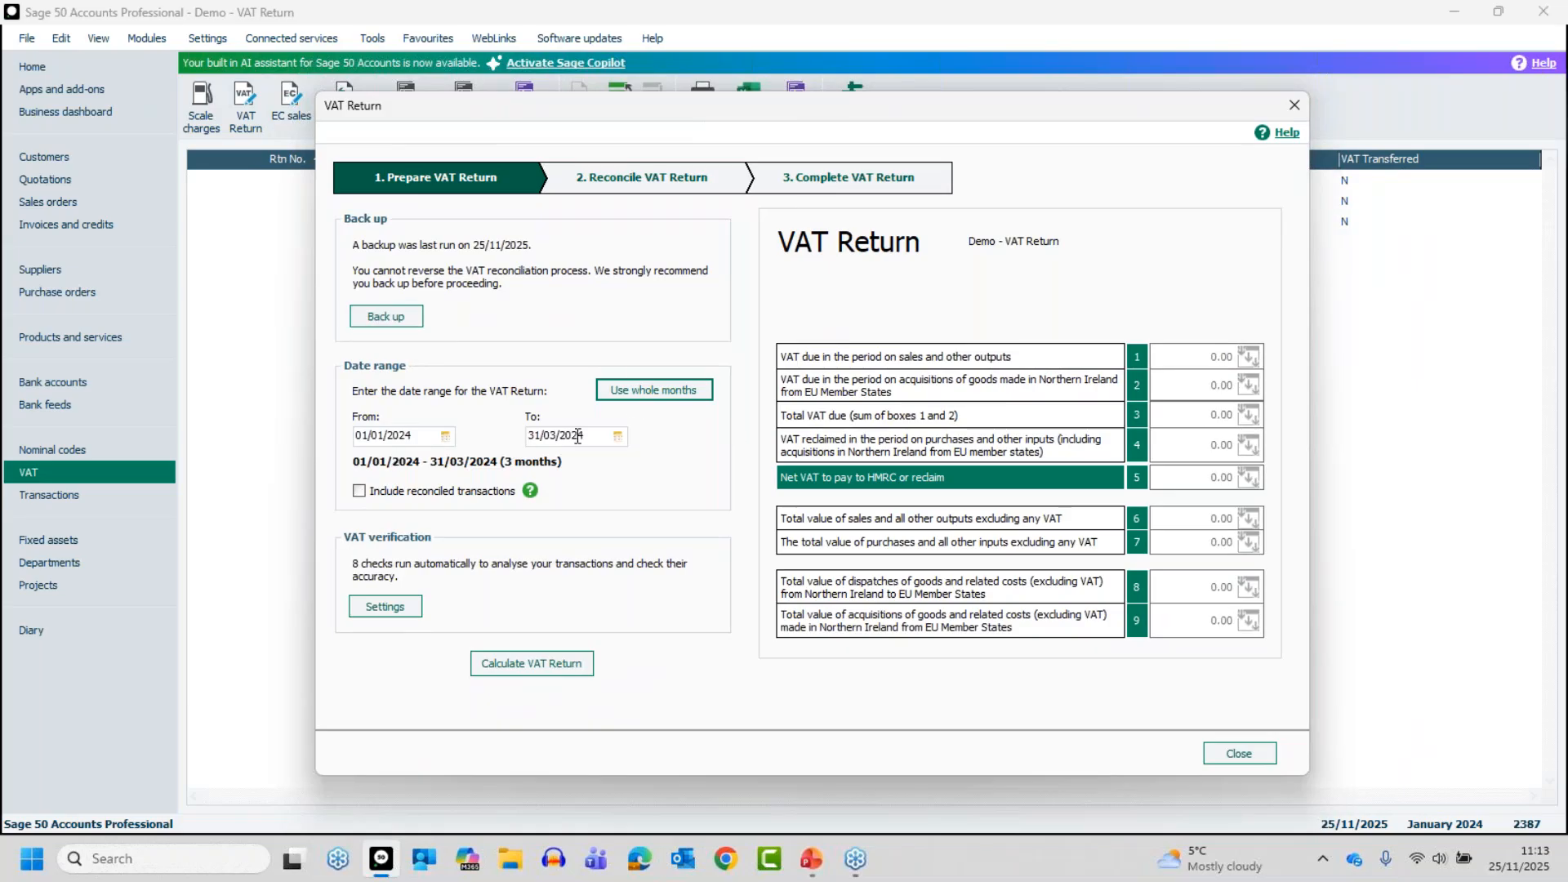
pyautogui.click(641, 396)
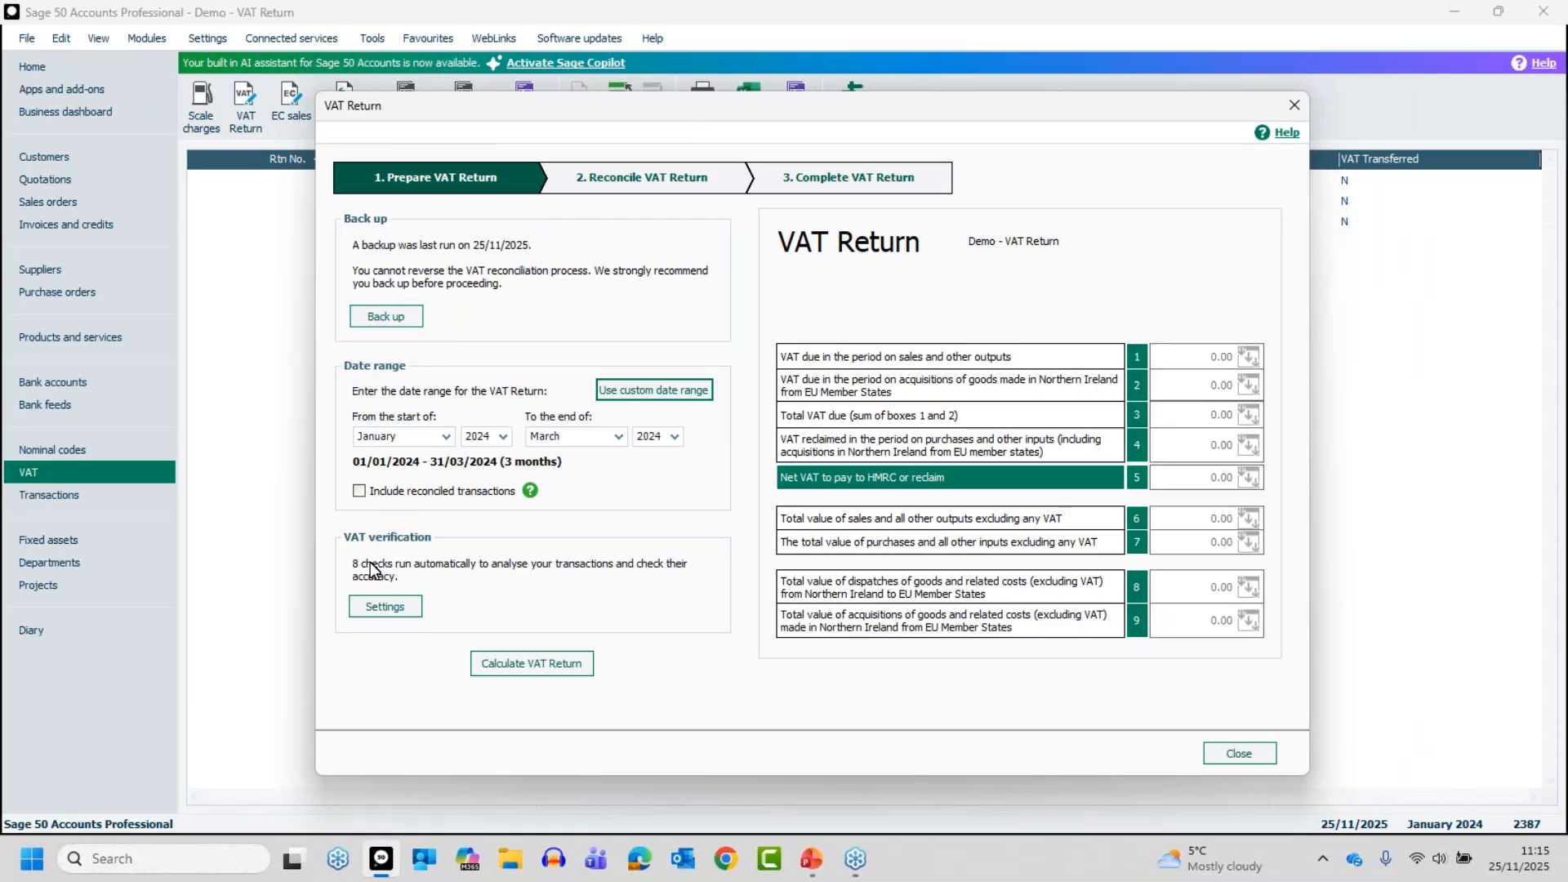
# Review the VAT verification settings for duplicates, missing entries and other potential issues, and accept them as they are
pyautogui.click(390, 608)
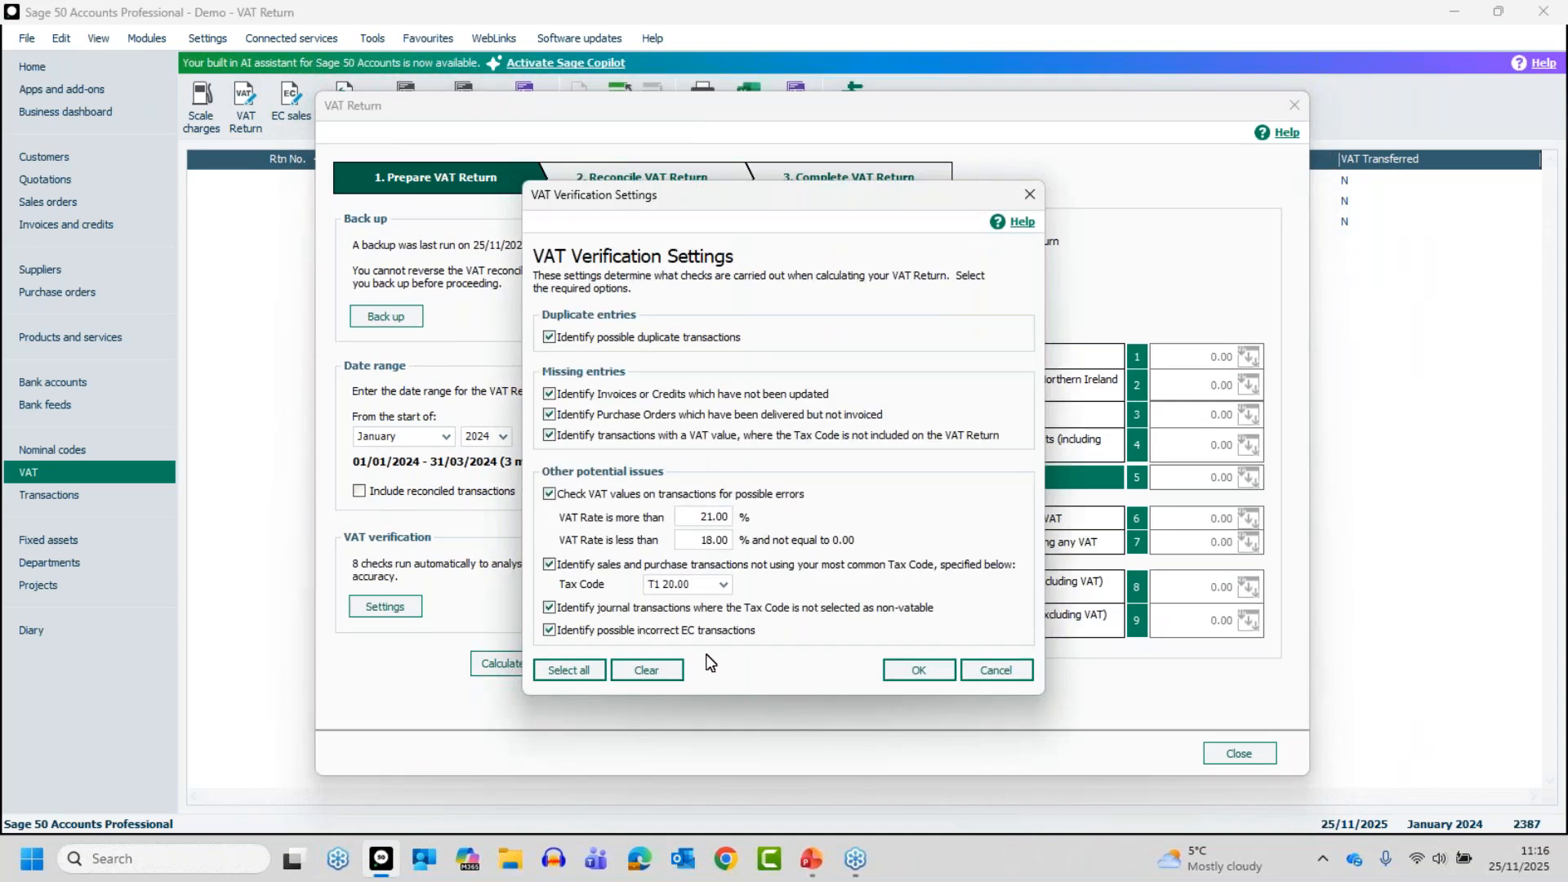
pyautogui.click(1486, 586)
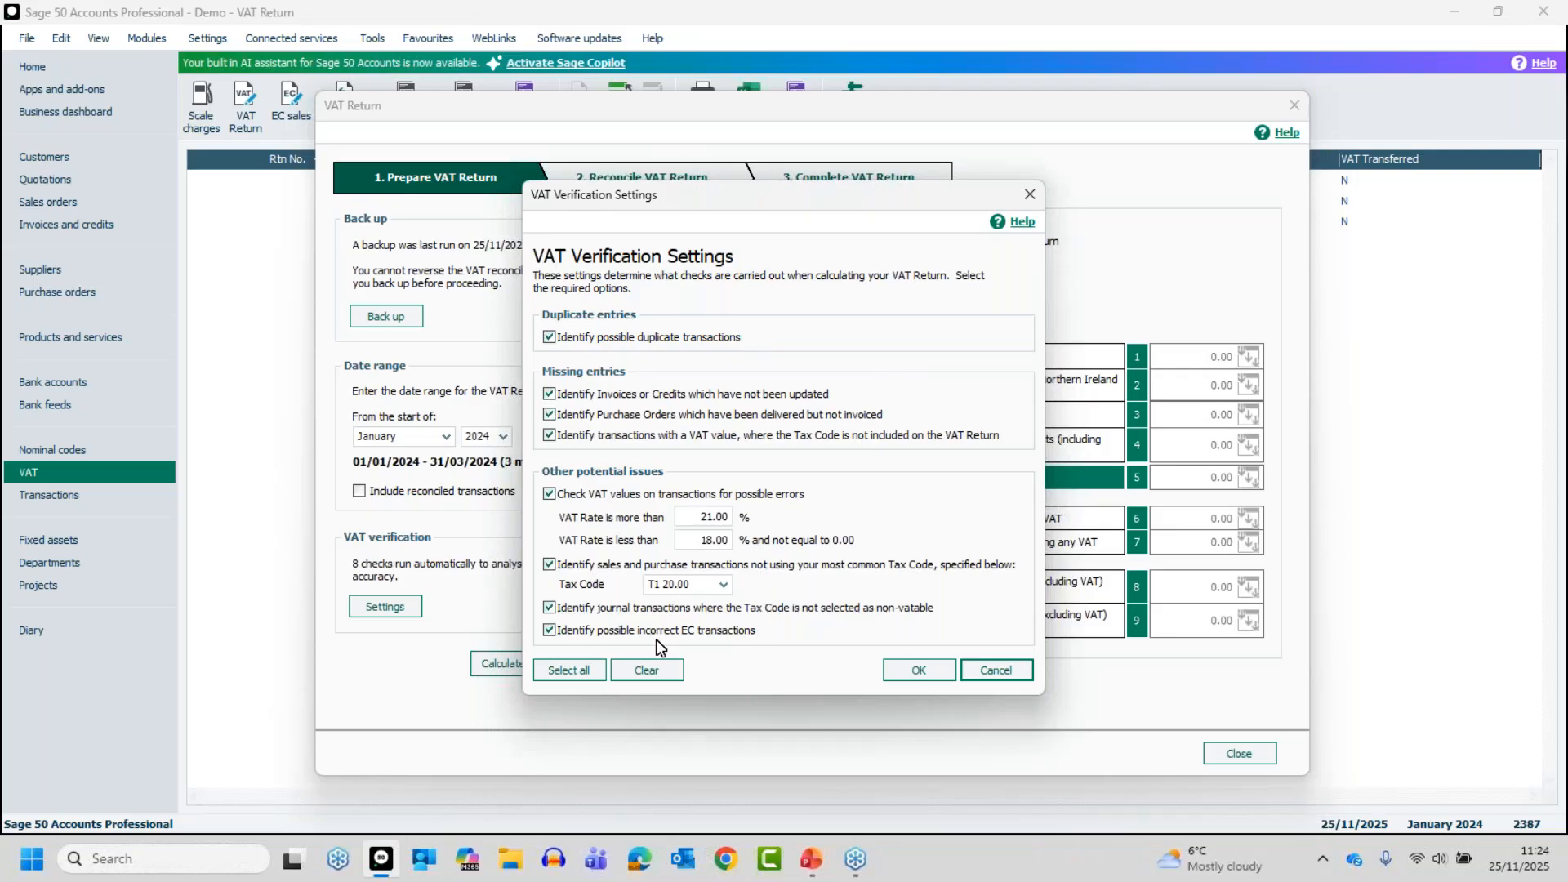
pyautogui.click(915, 671)
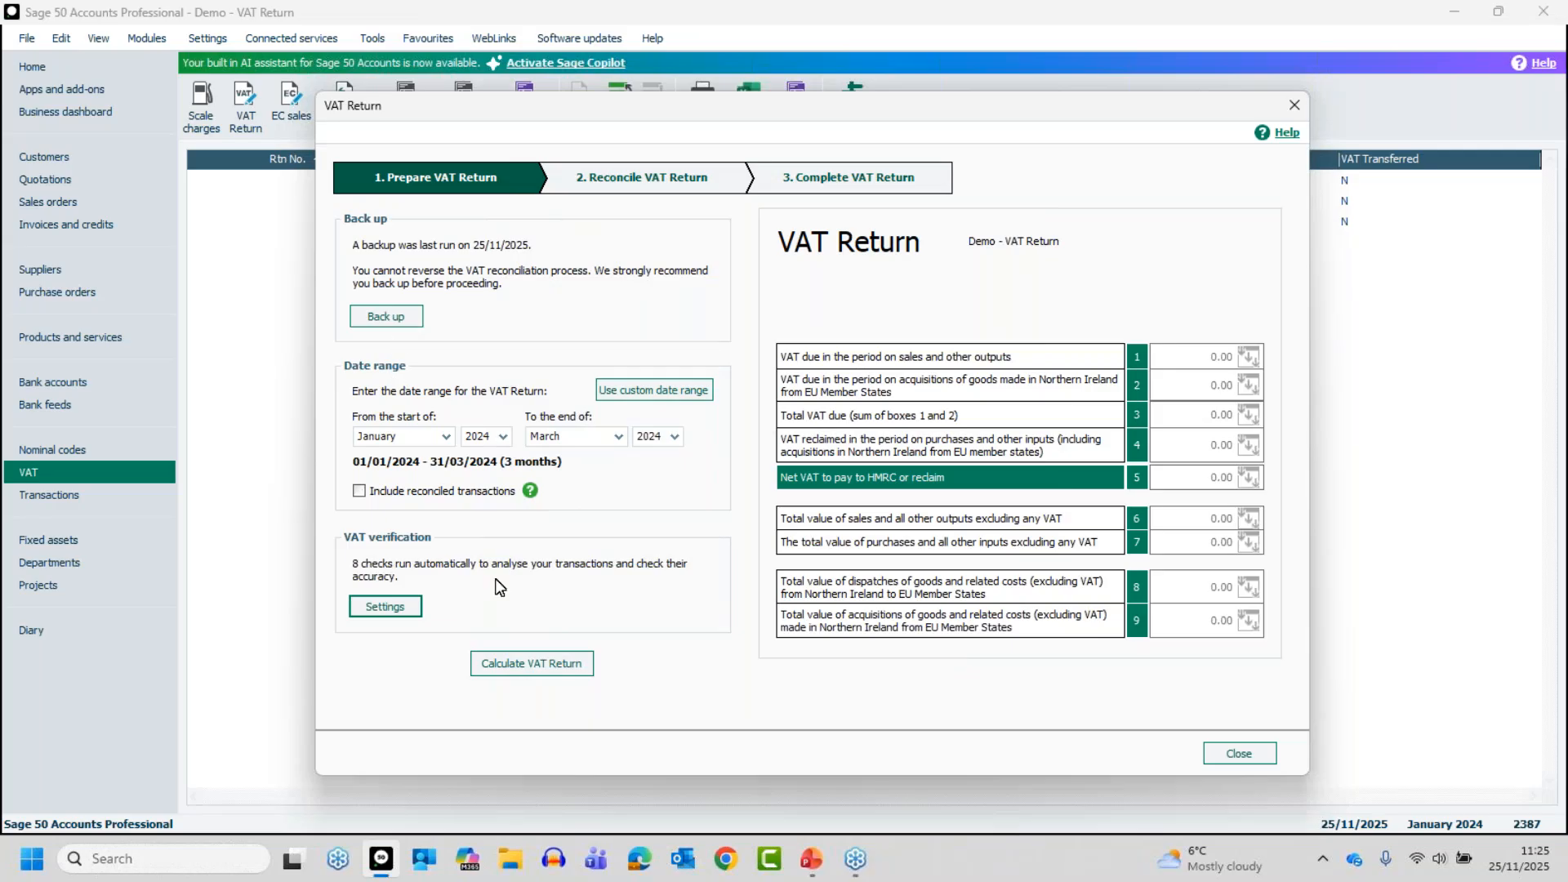
# Calculate the VAT Return and include the earlier unreconciled Diesel and Marketing transactions
pyautogui.click(532, 664)
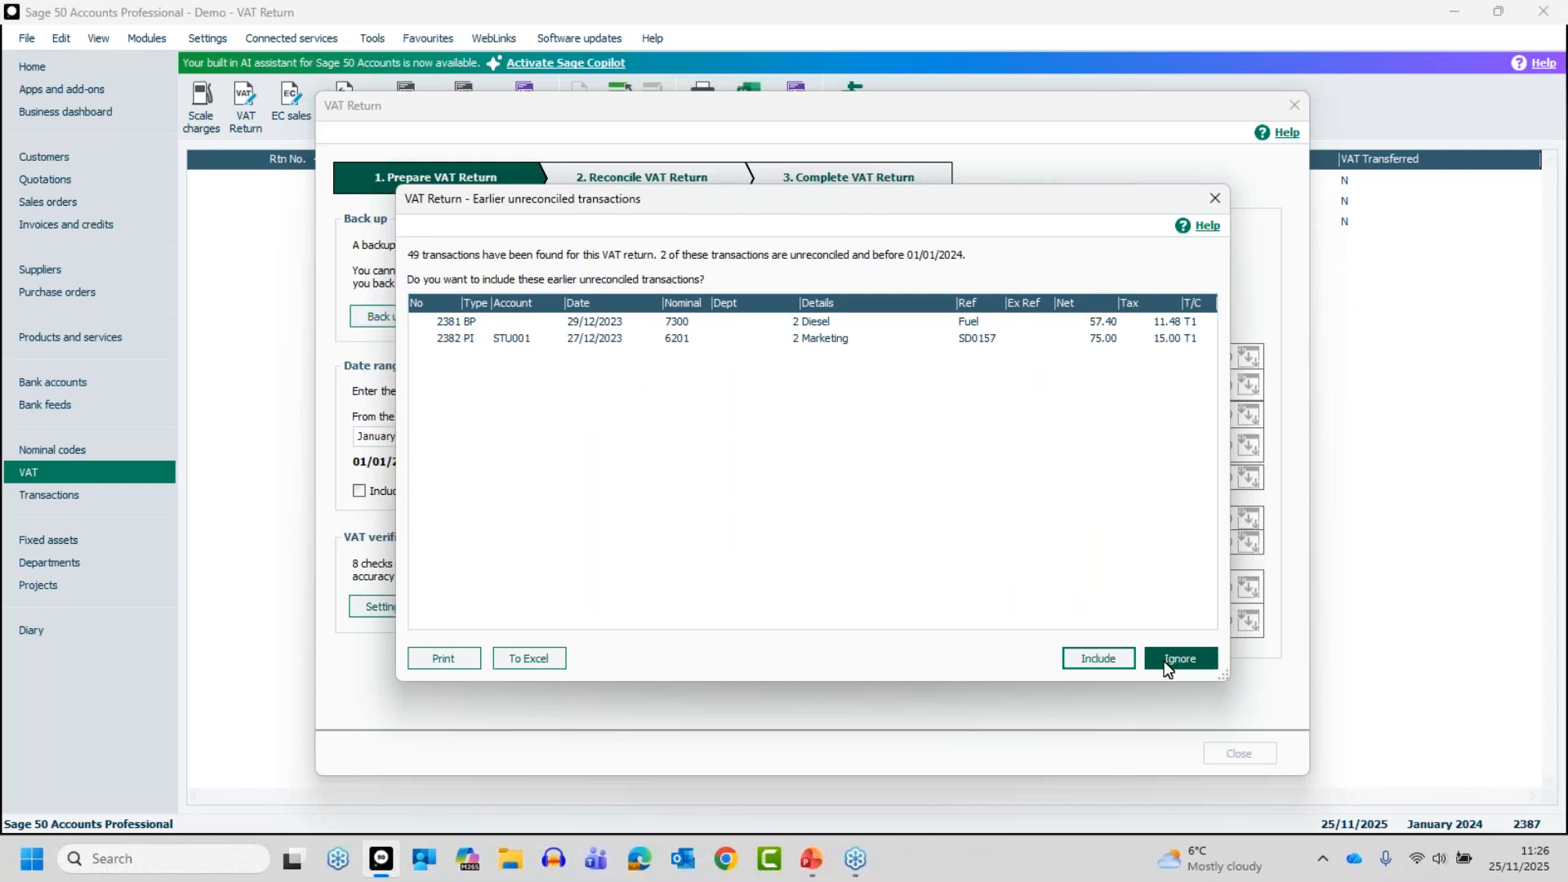
pyautogui.click(834, 339)
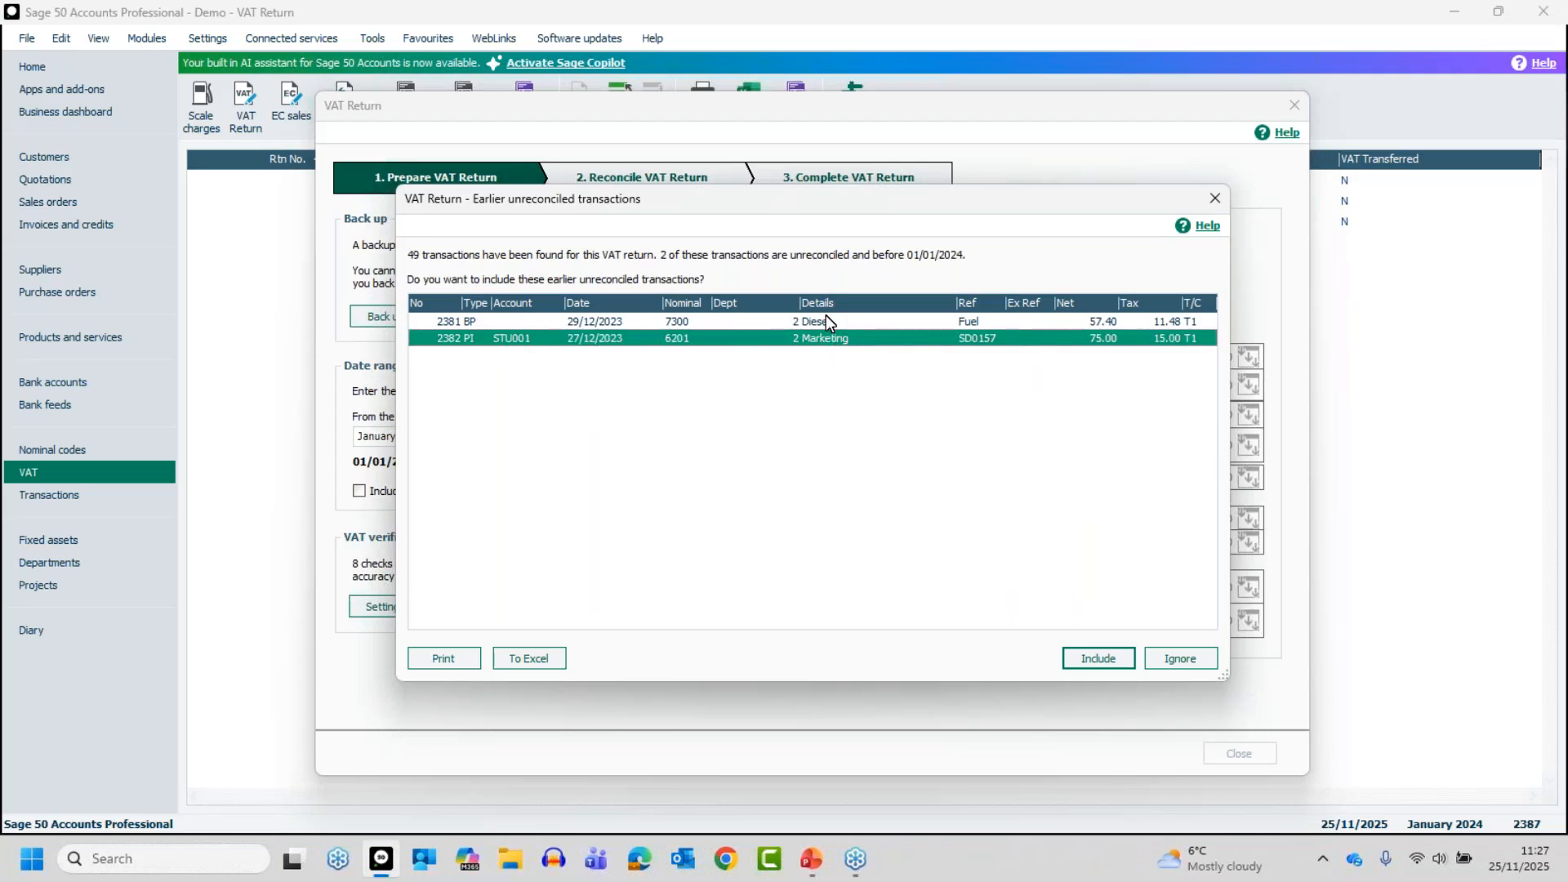
pyautogui.click(821, 321)
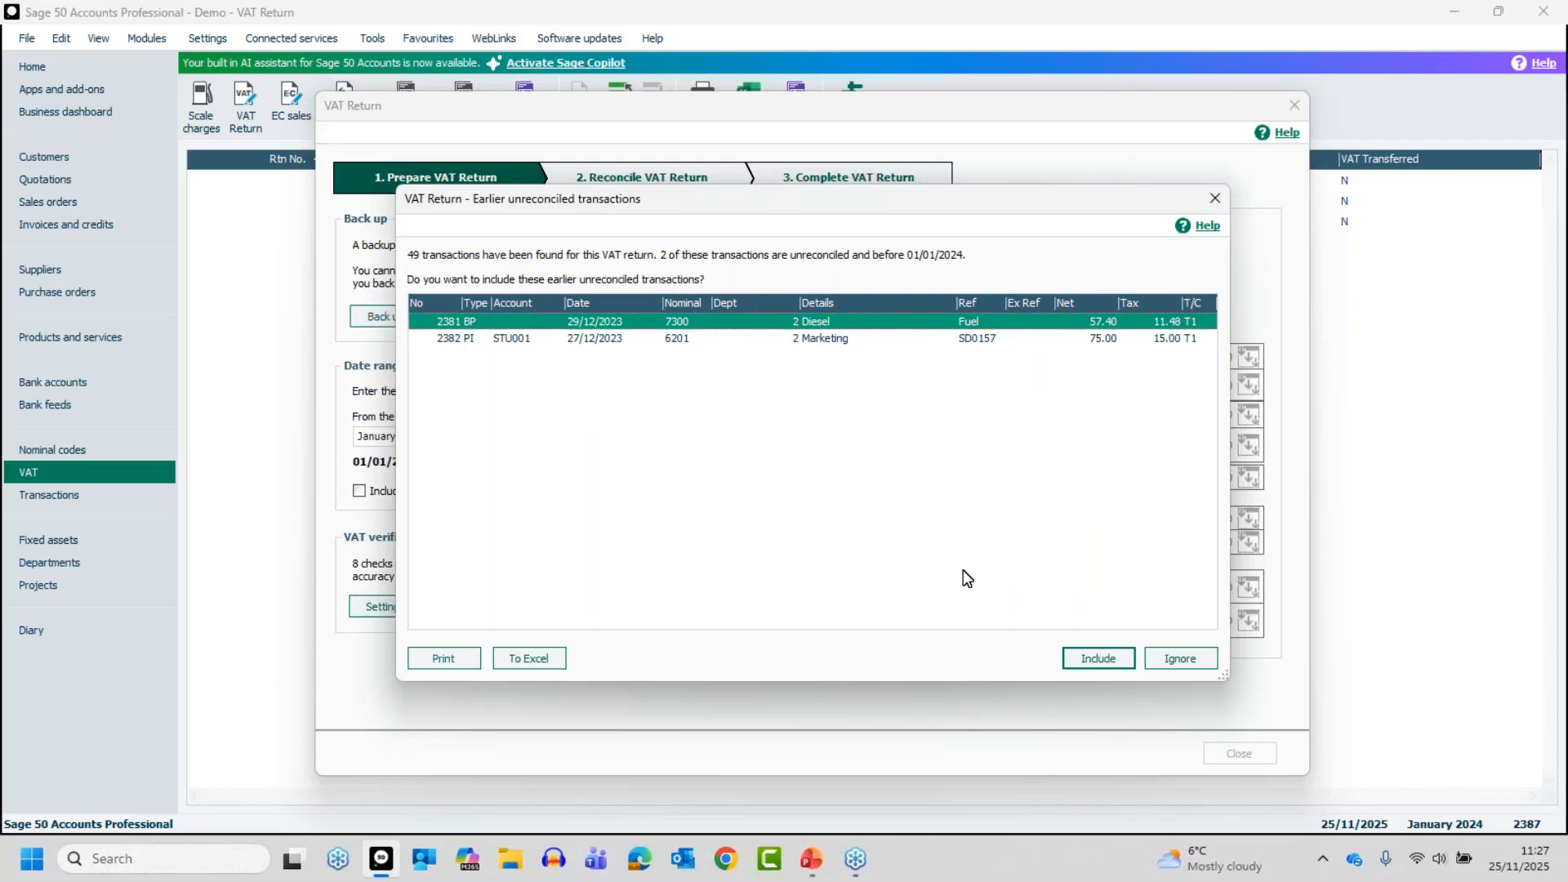
pyautogui.click(1100, 660)
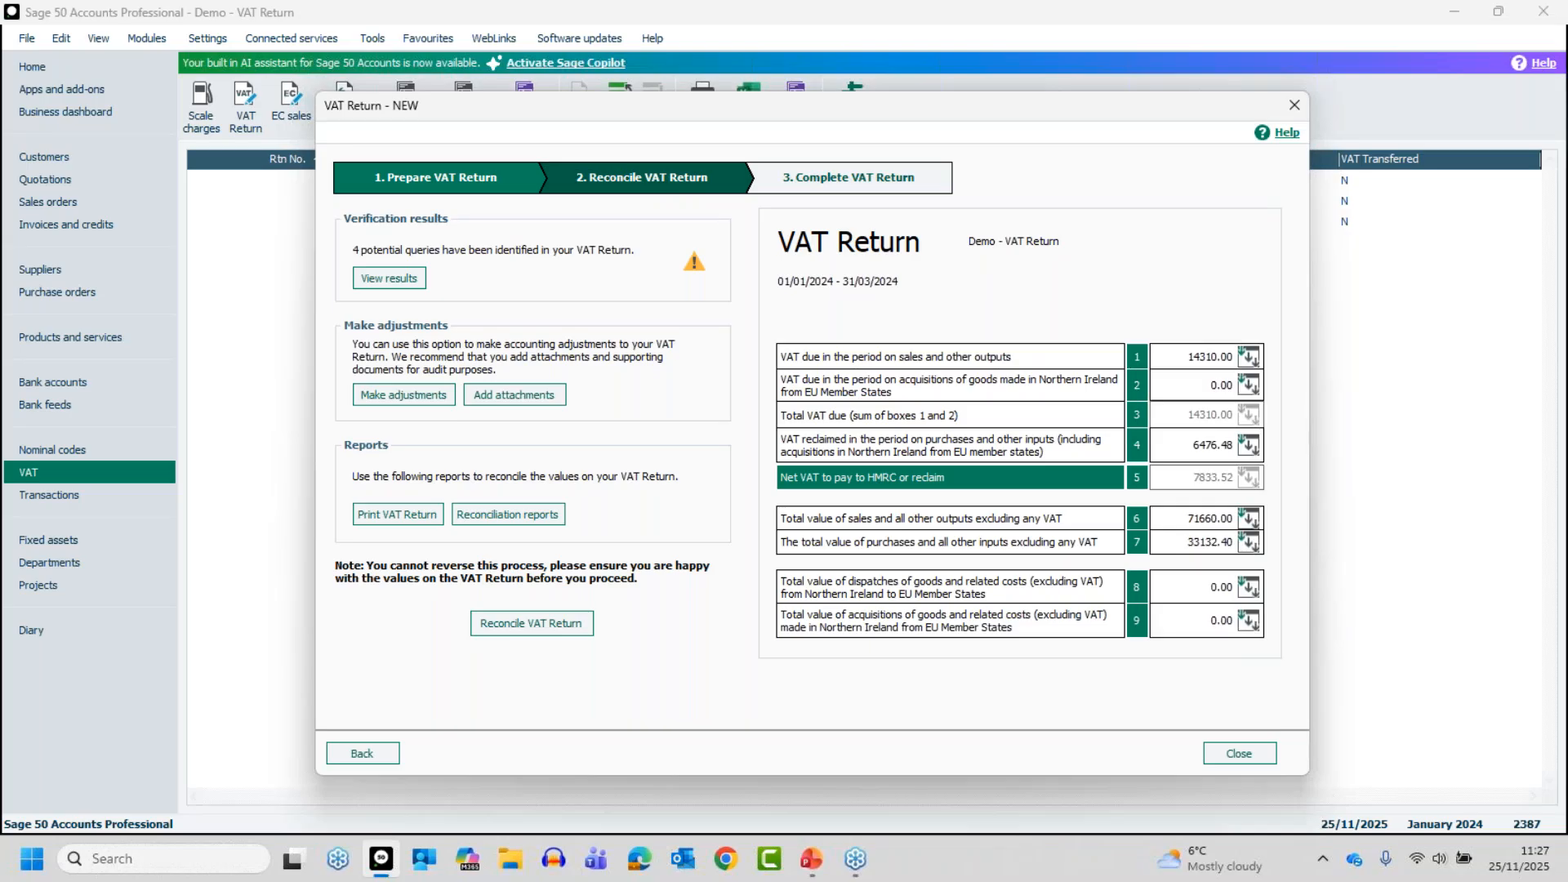
# View the verification results summary for the calculated VAT Return
pyautogui.hotkey('alt', 'Tab')
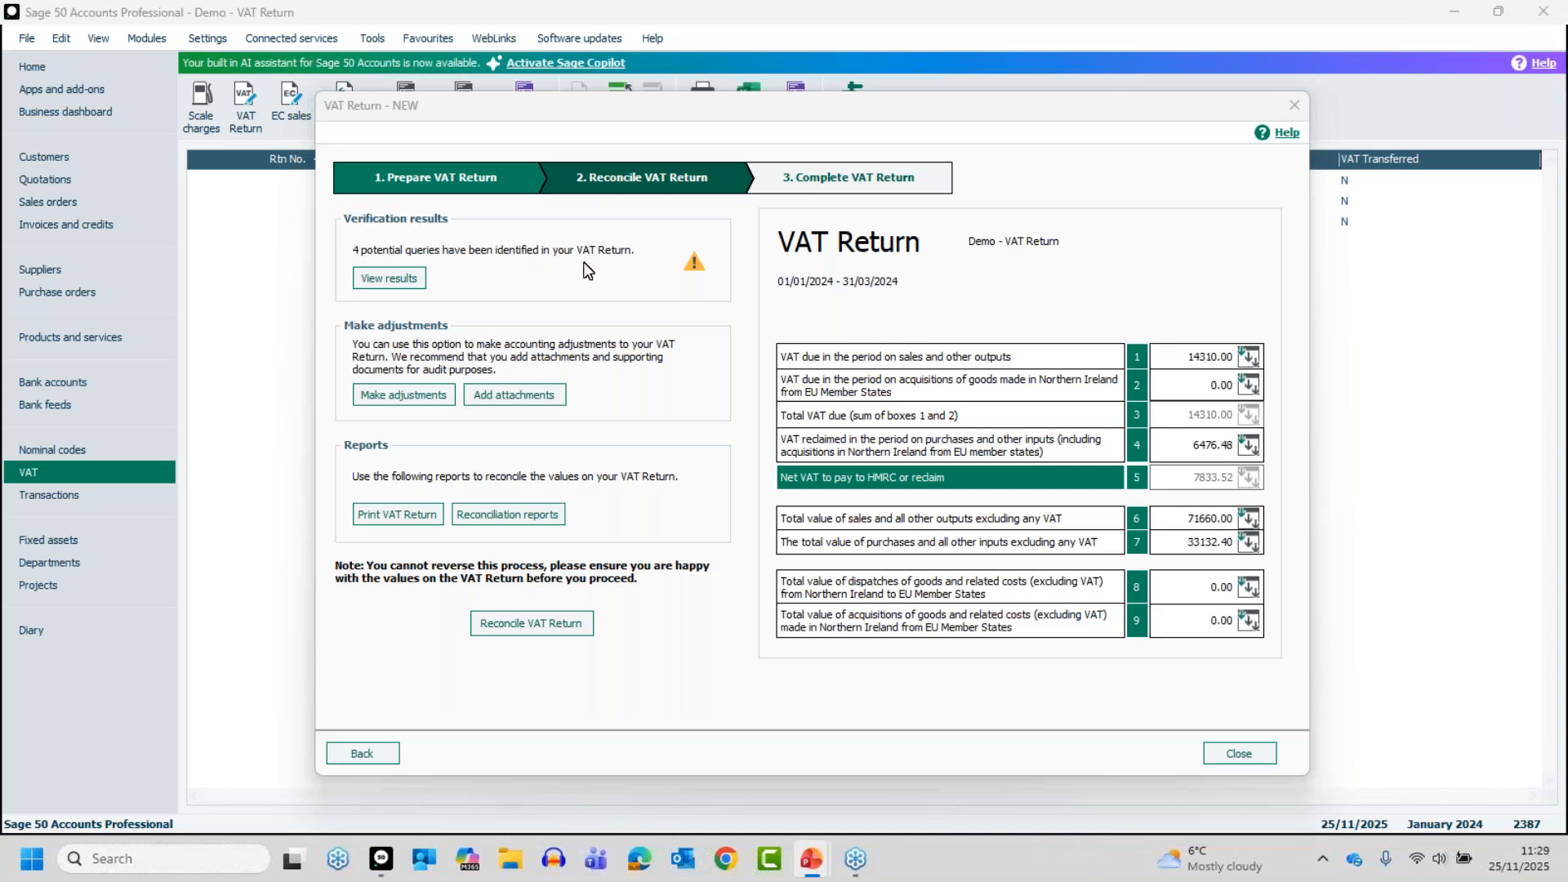
pyautogui.click(380, 276)
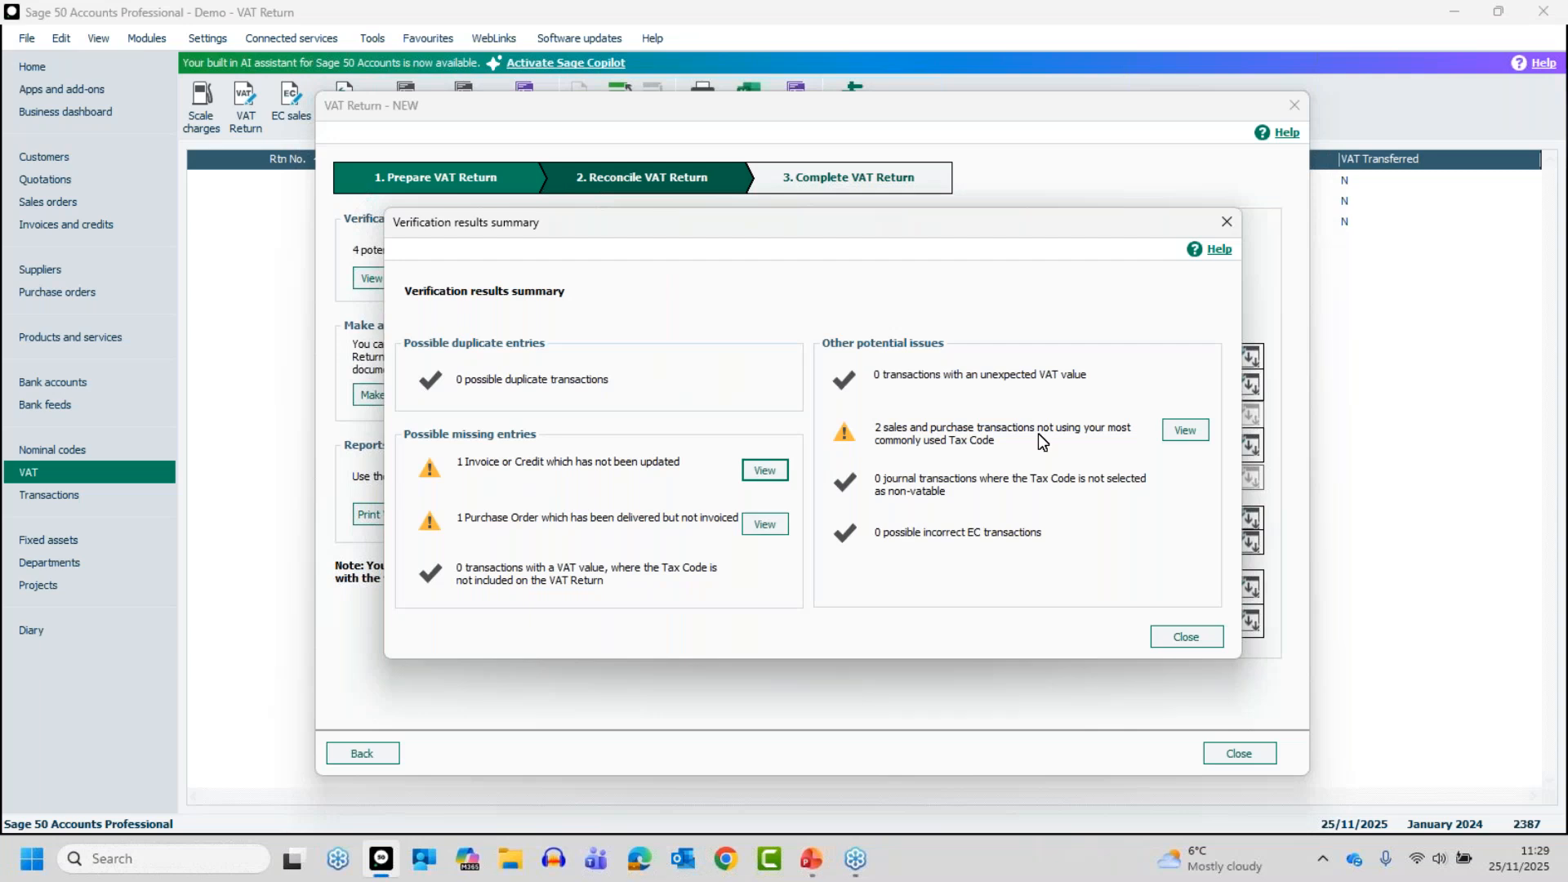
# Review the sales and purchase transactions not using the most common tax code, and close the verification results
pyautogui.click(1186, 431)
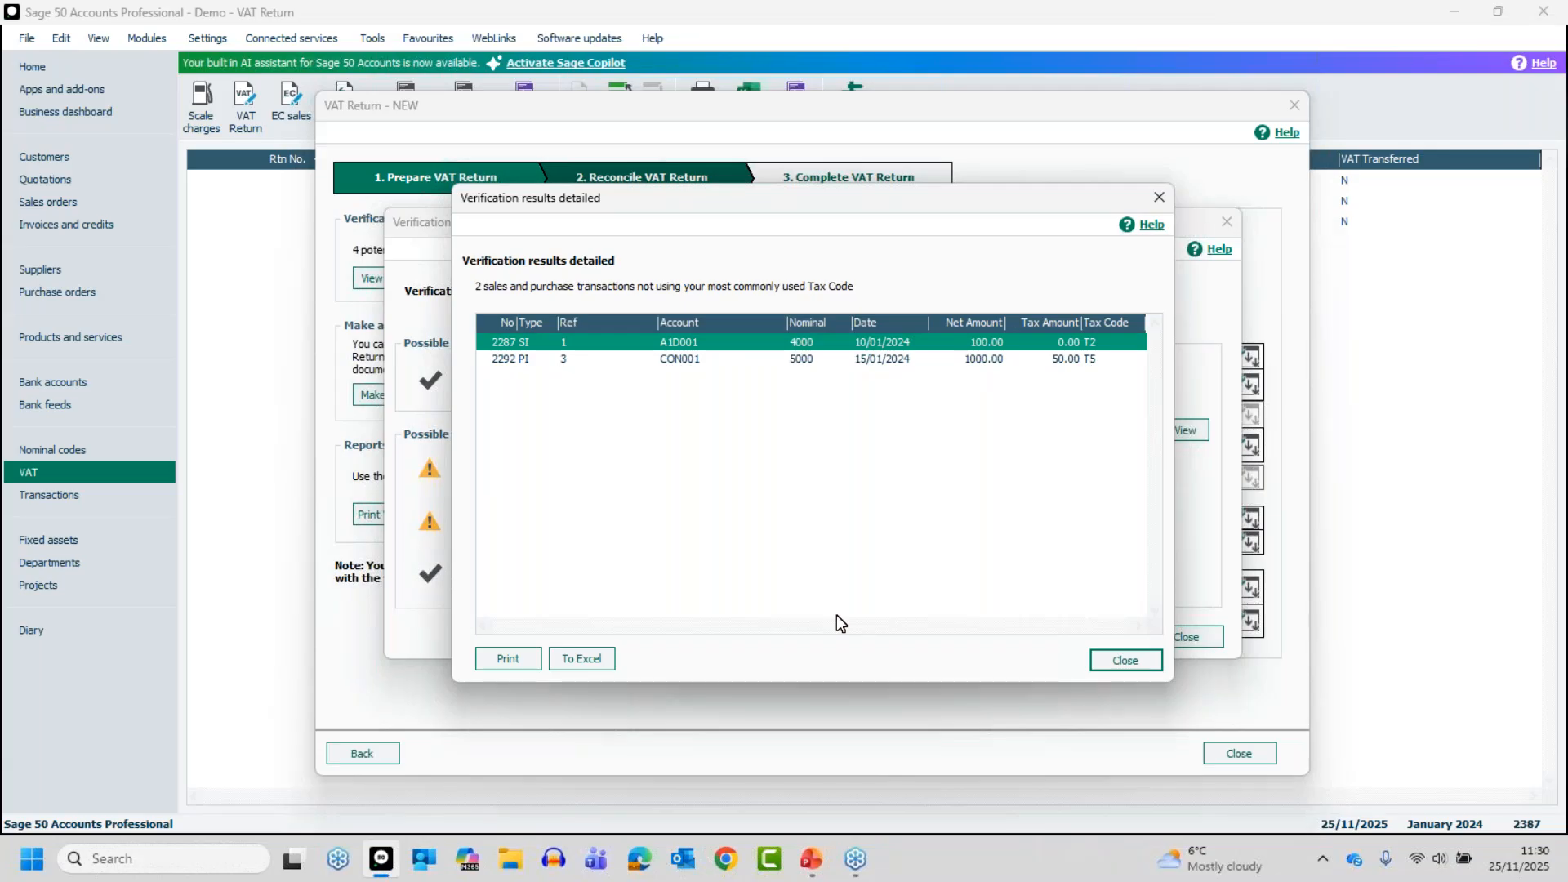
pyautogui.click(1126, 660)
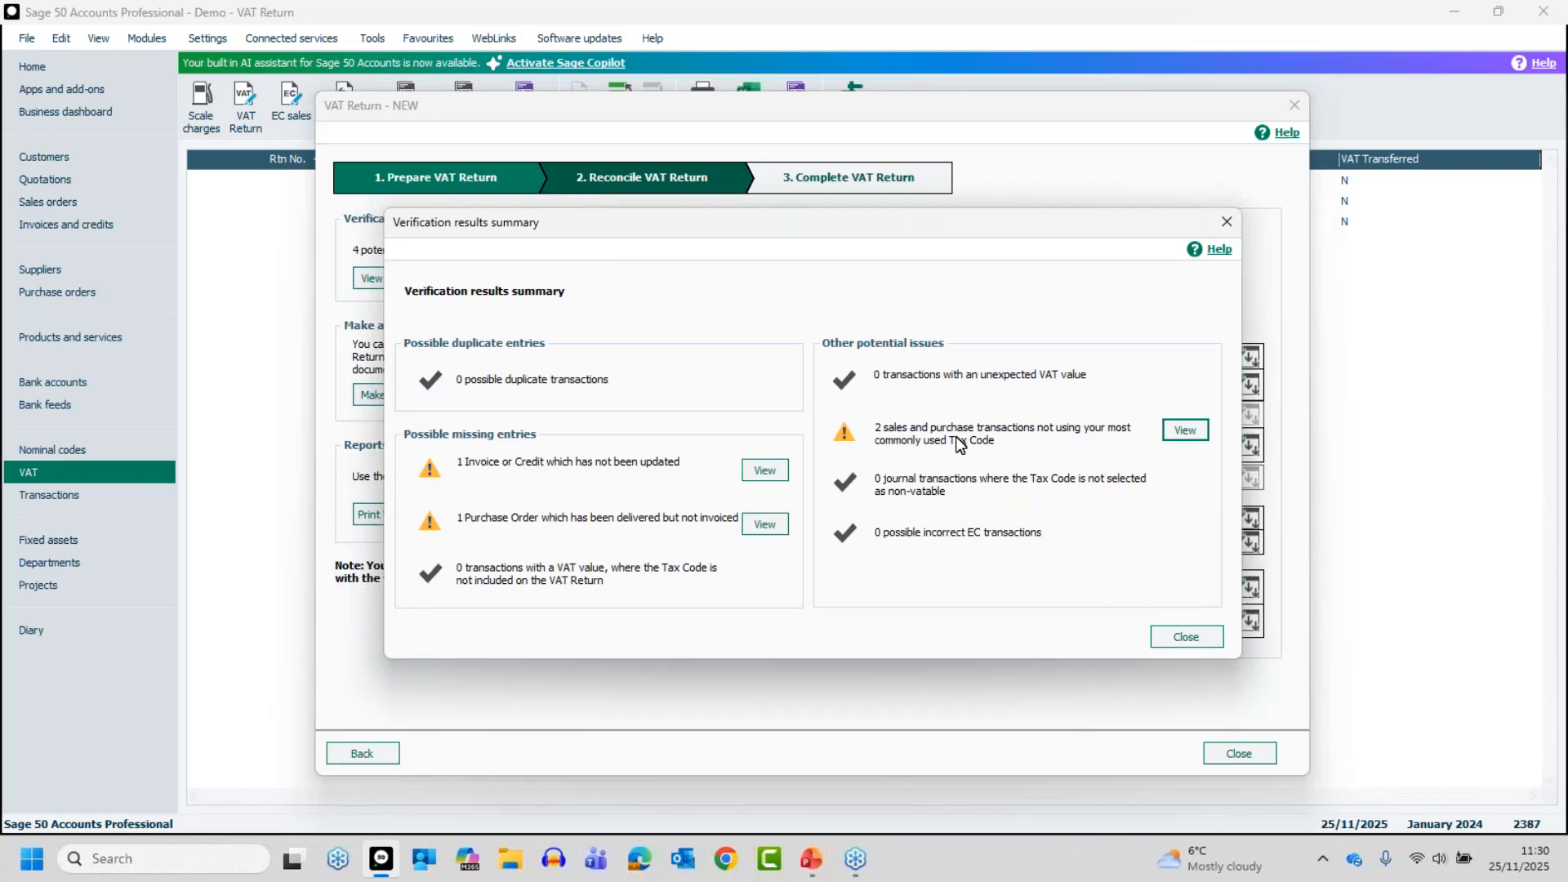
pyautogui.click(1185, 431)
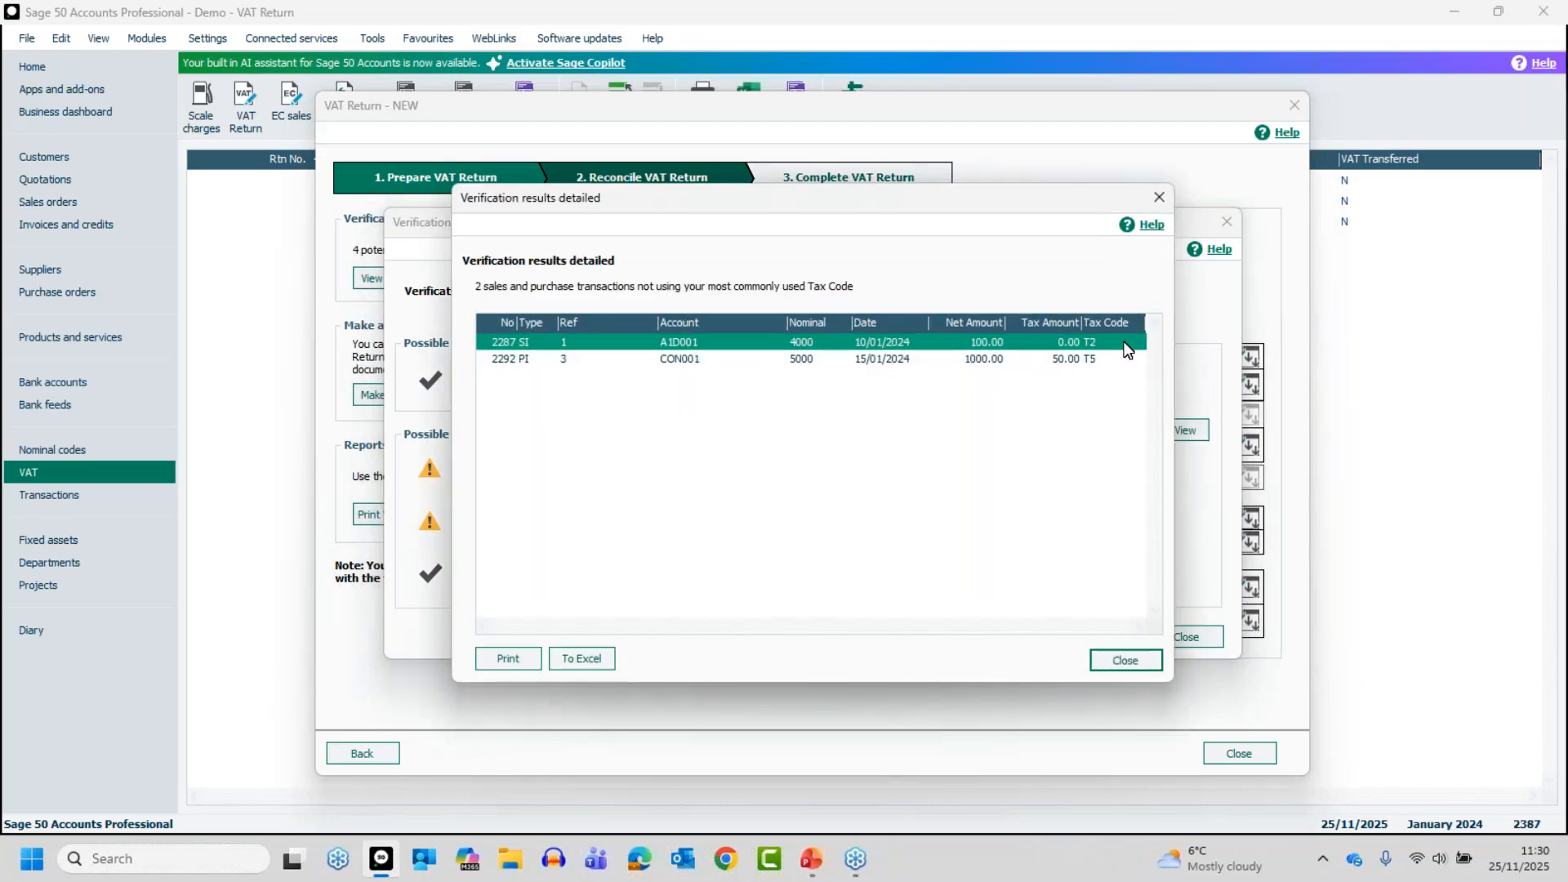
pyautogui.click(1125, 660)
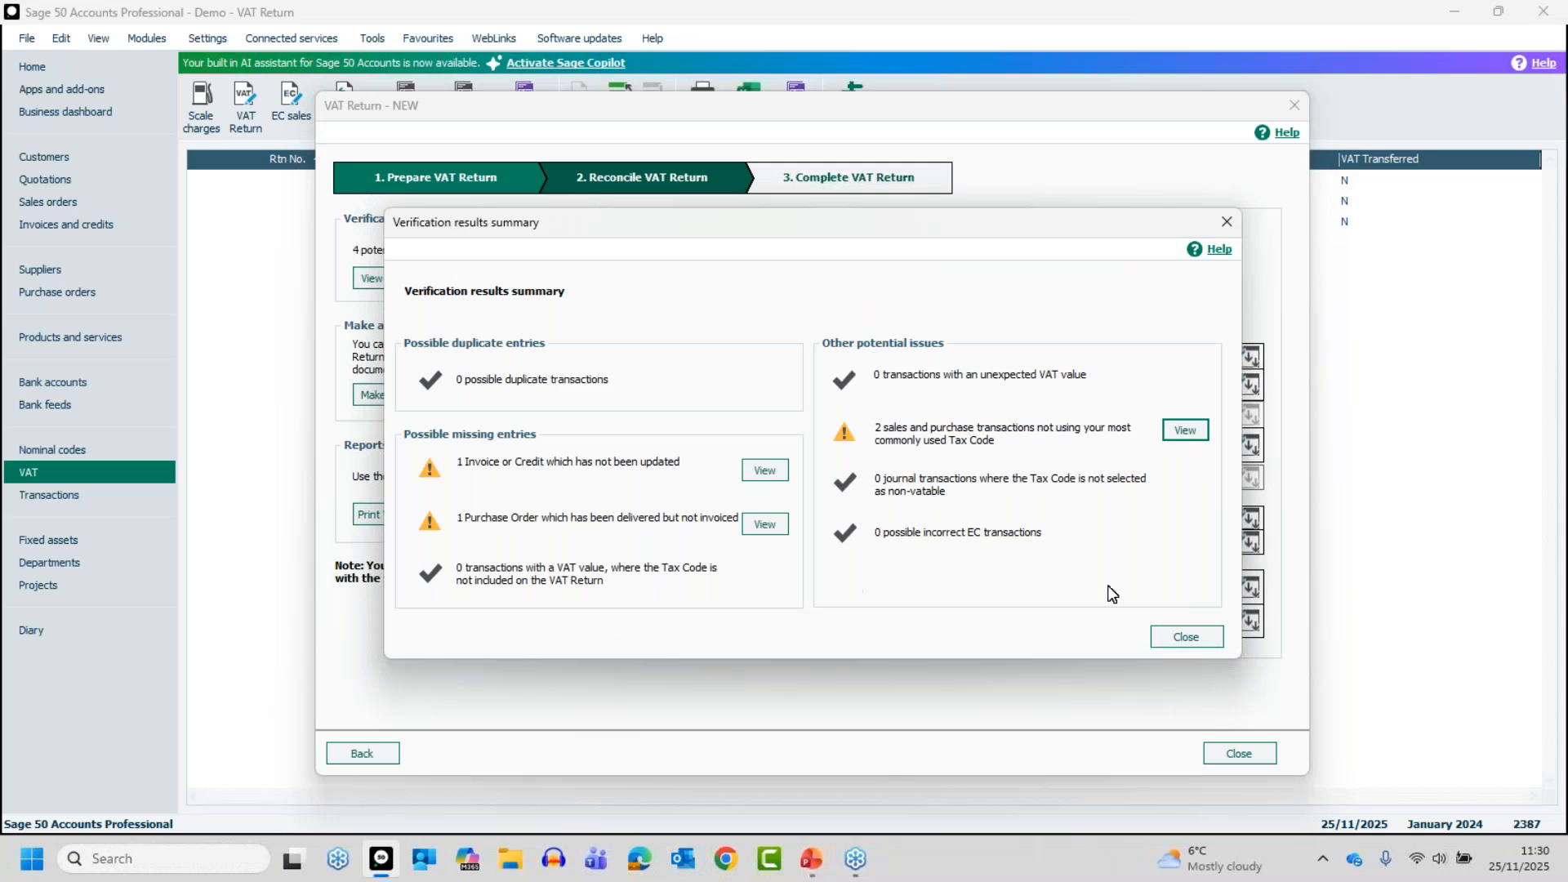
pyautogui.click(1189, 635)
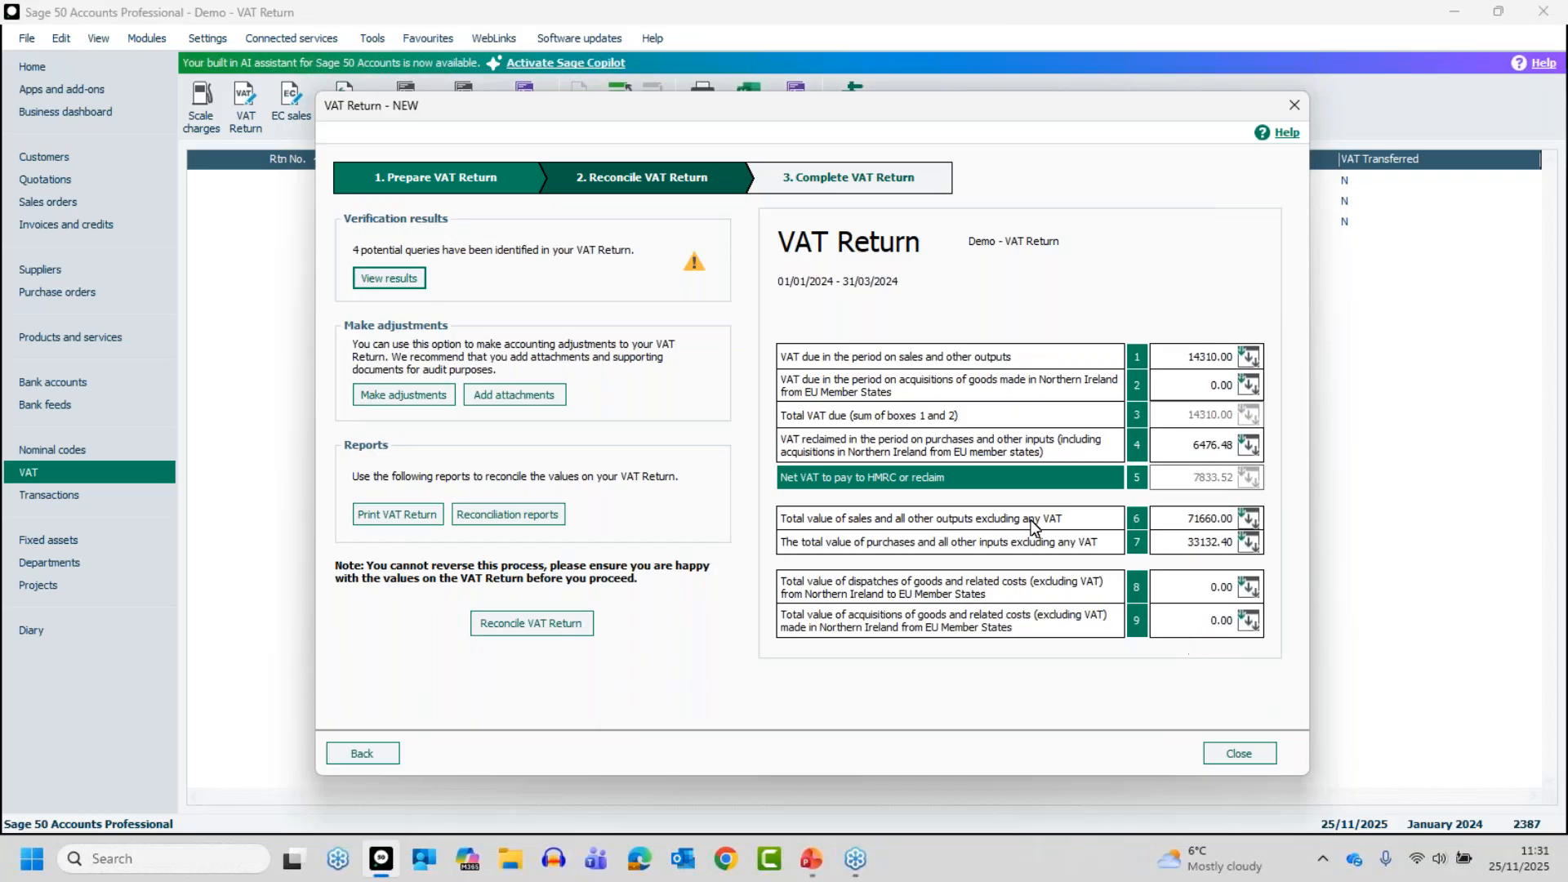
# Open the box 1 VAT breakdown and examine the transactions behind the T1 sales invoices value
pyautogui.click(1228, 362)
pyautogui.click(1247, 359)
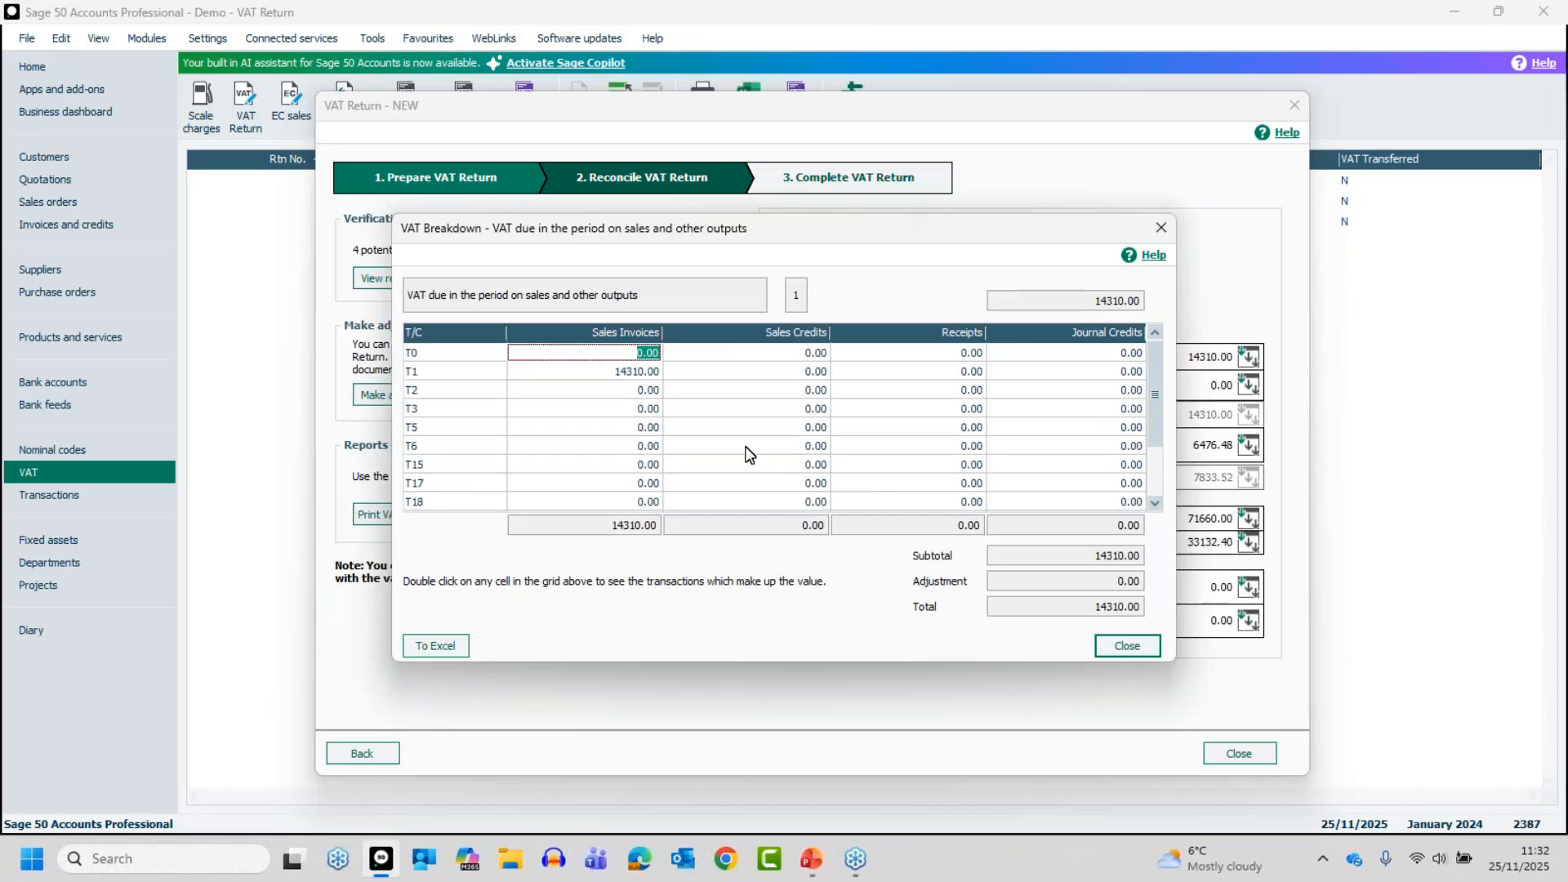
pyautogui.click(960, 360)
pyautogui.click(617, 373)
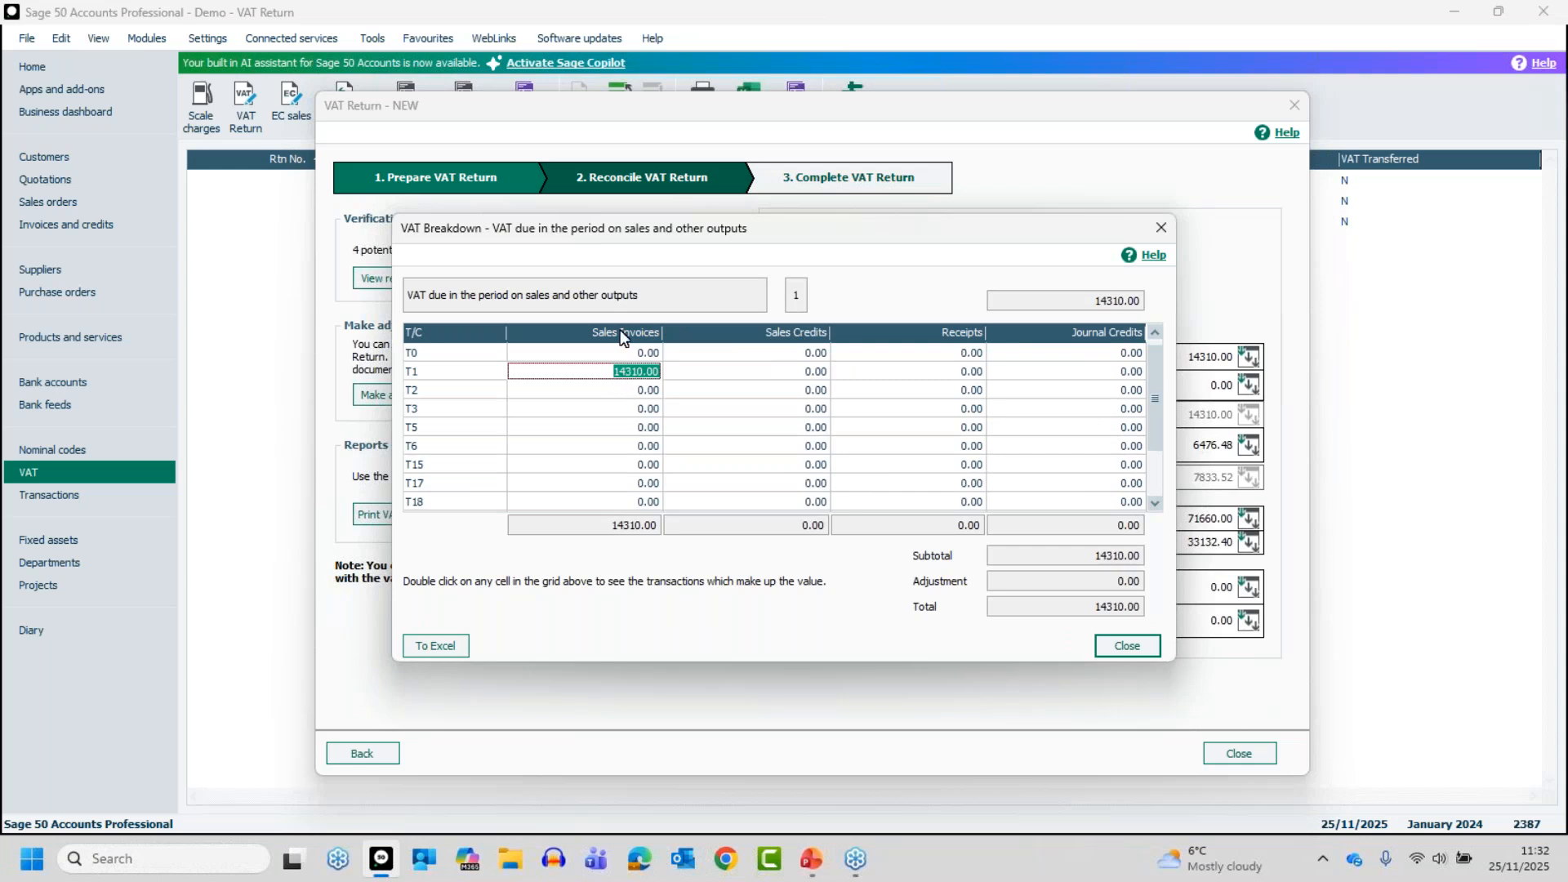
pyautogui.doubleClick(631, 371)
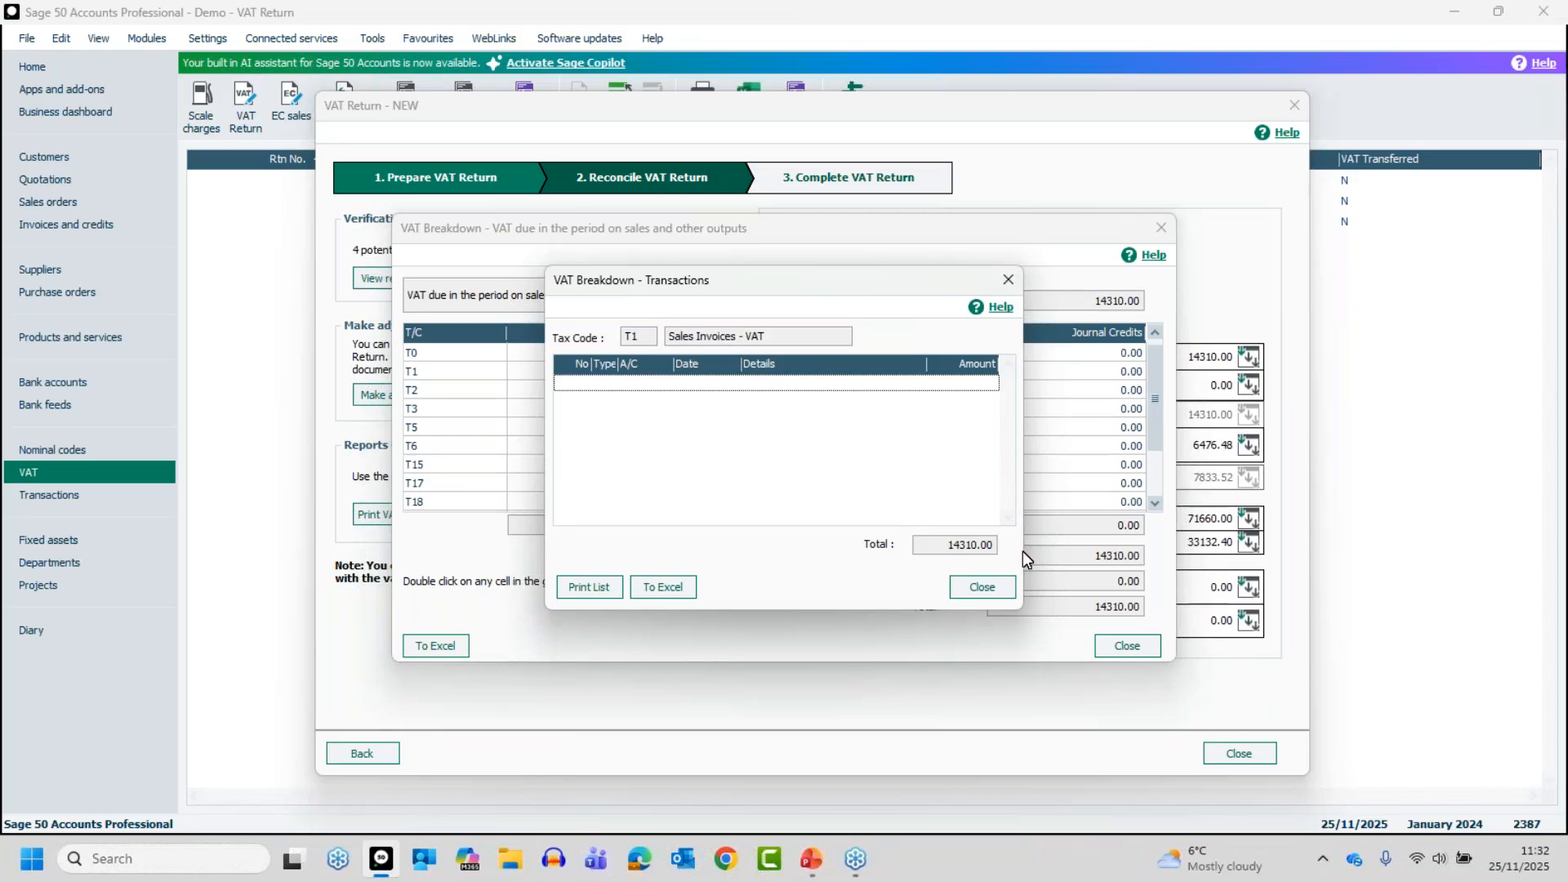
pyautogui.click(1000, 602)
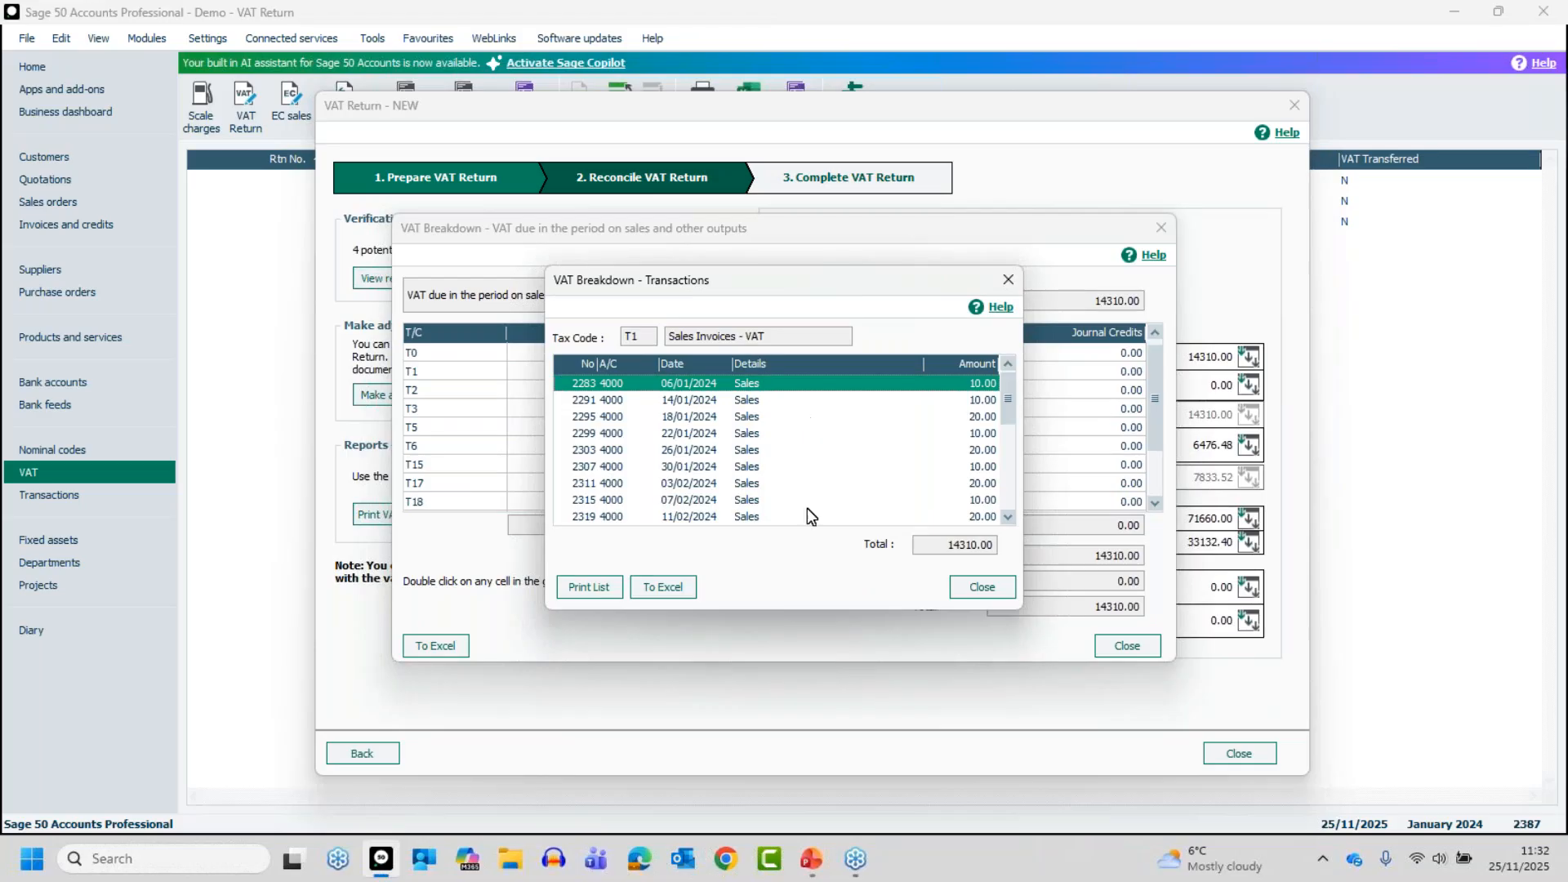
pyautogui.moveTo(789, 292); pyautogui.dragTo(893, 513)
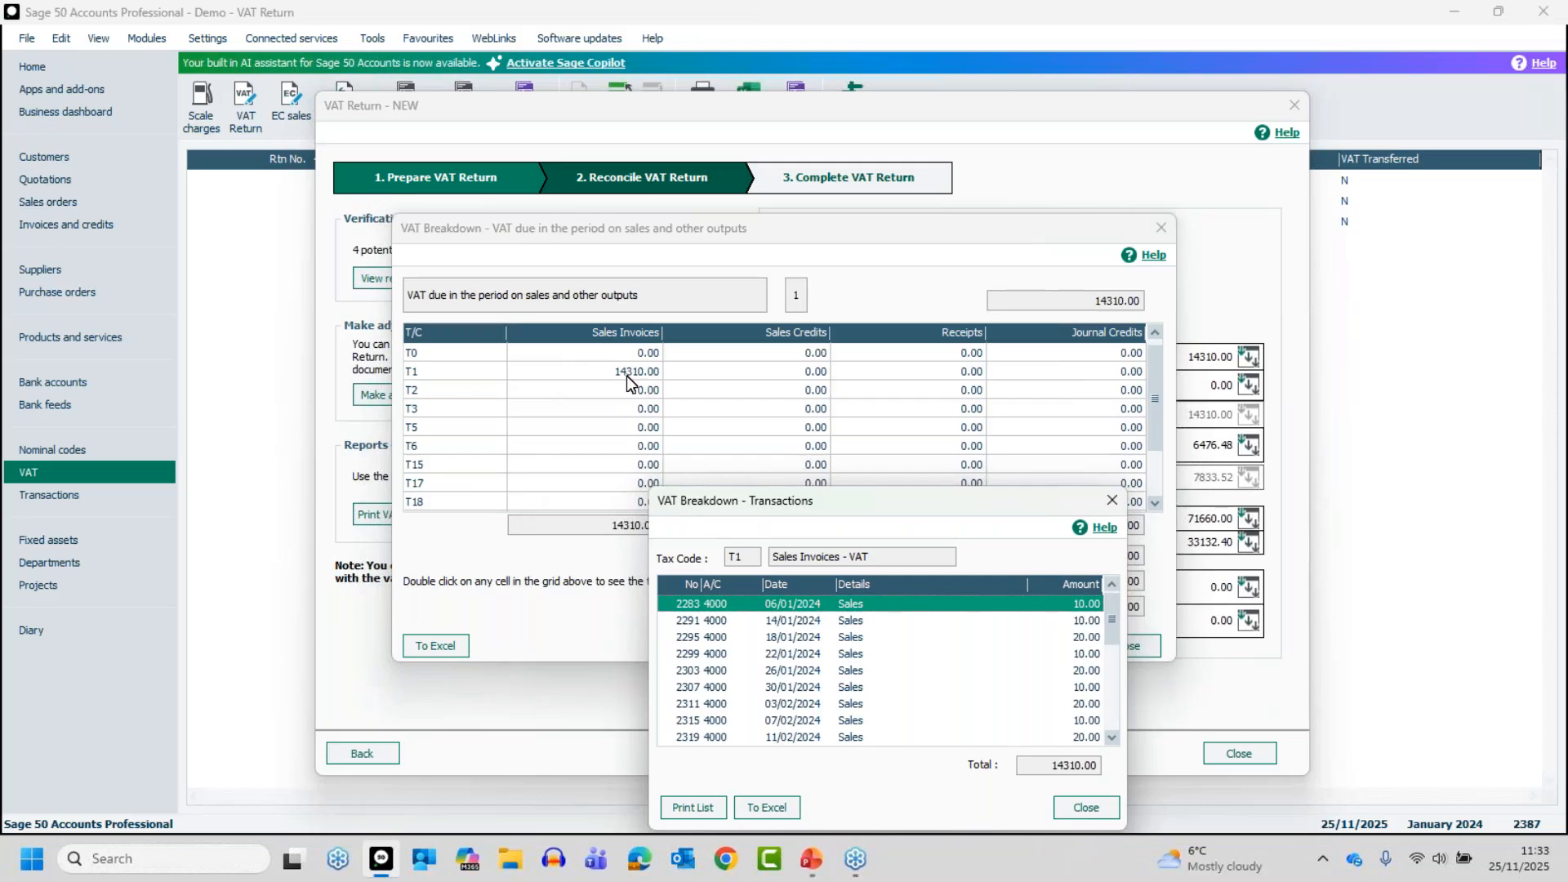
pyautogui.moveTo(898, 505); pyautogui.dragTo(823, 280)
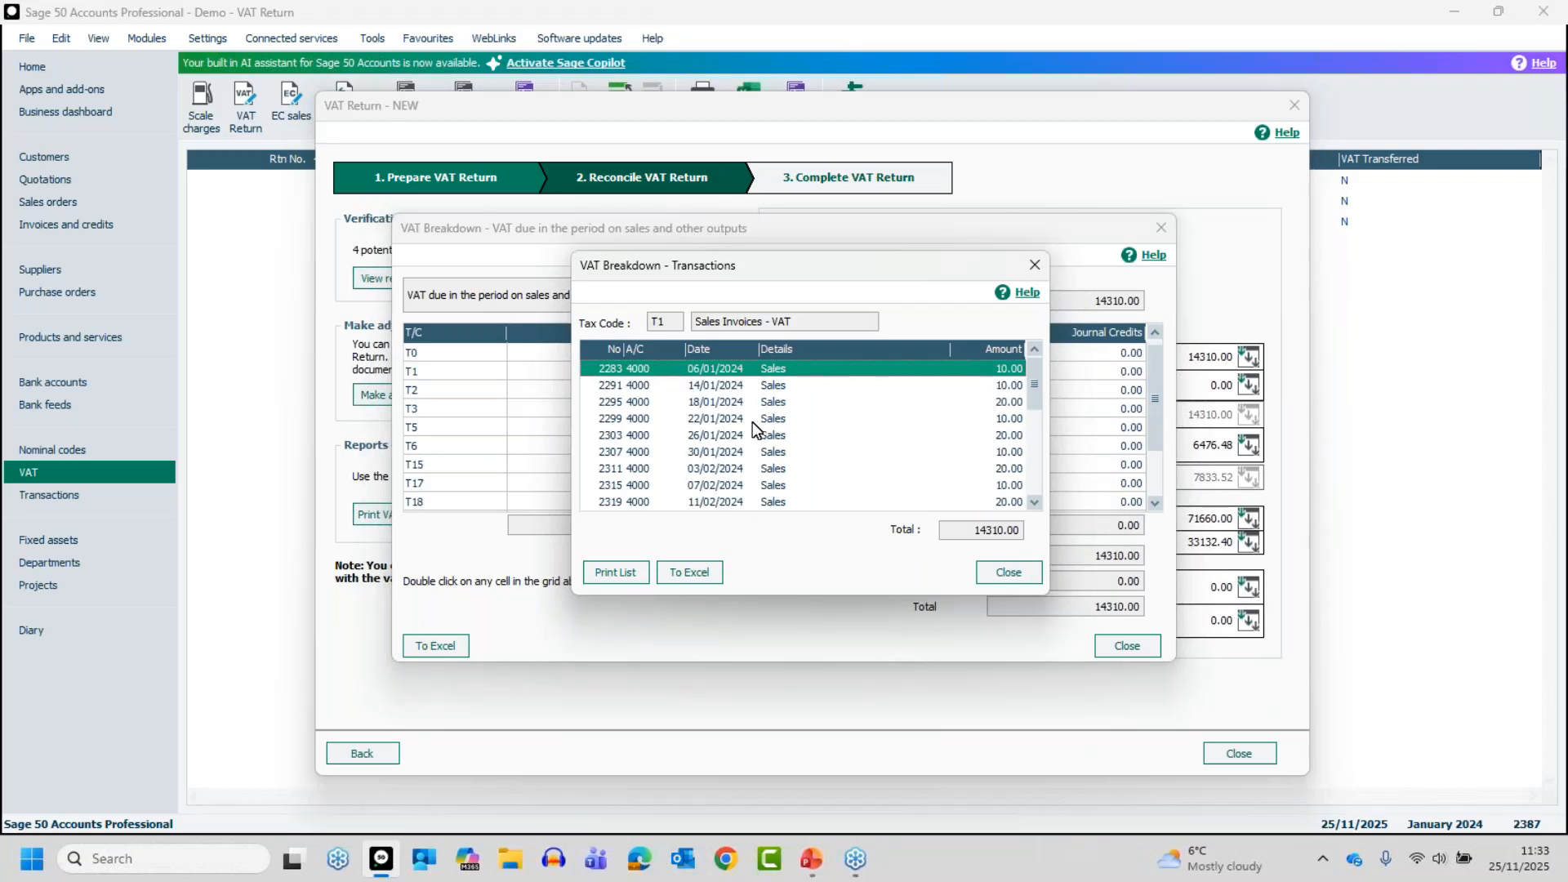
pyautogui.click(721, 435)
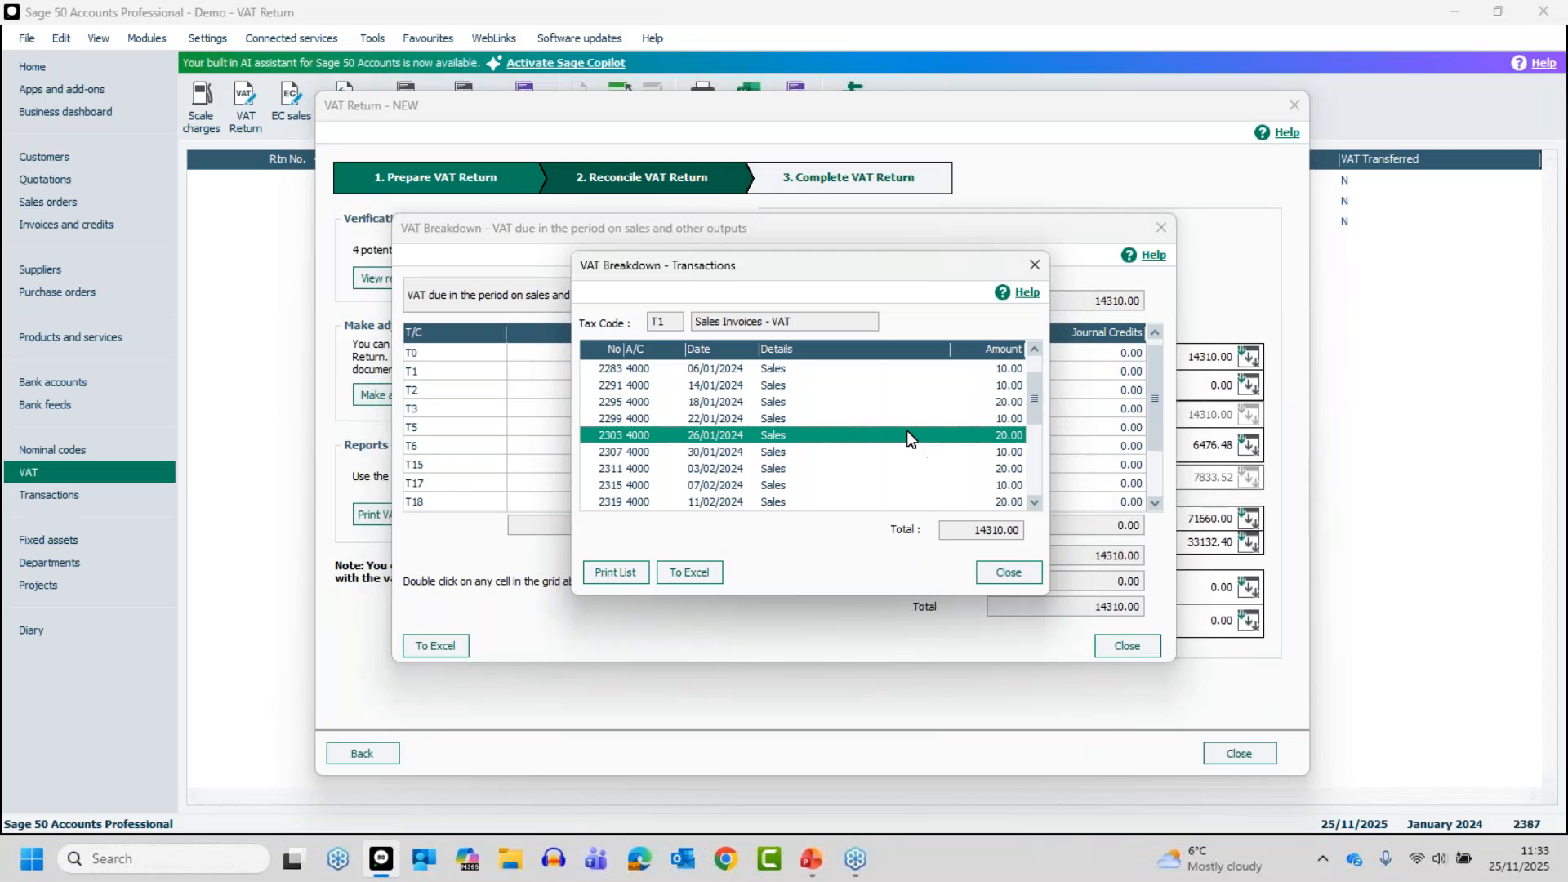
pyautogui.click(1000, 575)
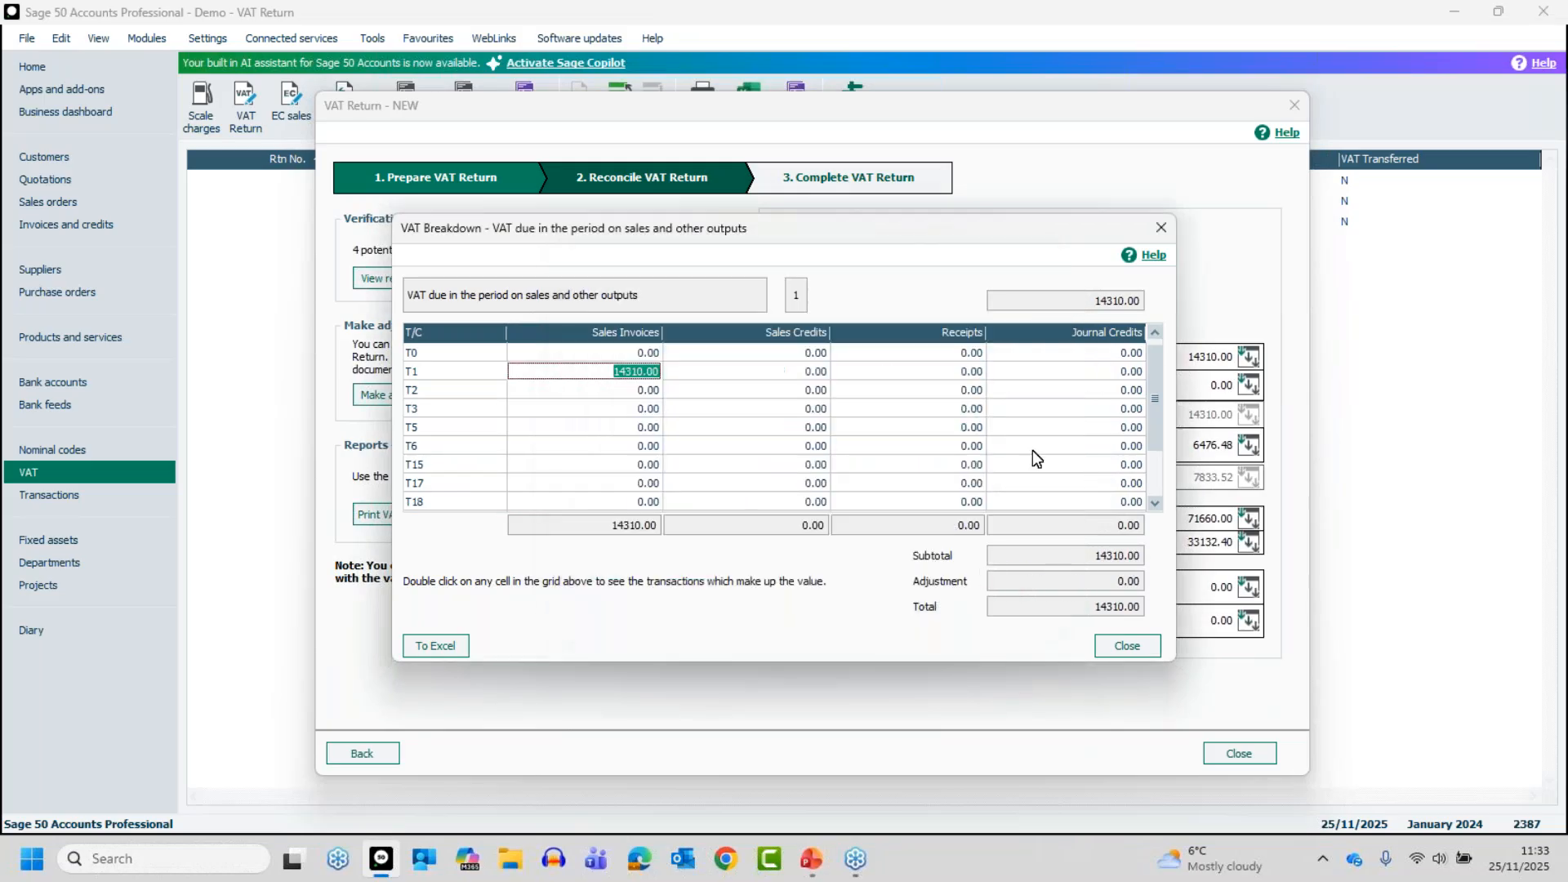
# Check the transactions behind the T1 receipts value in box 1 and close the breakdown
pyautogui.click(946, 373)
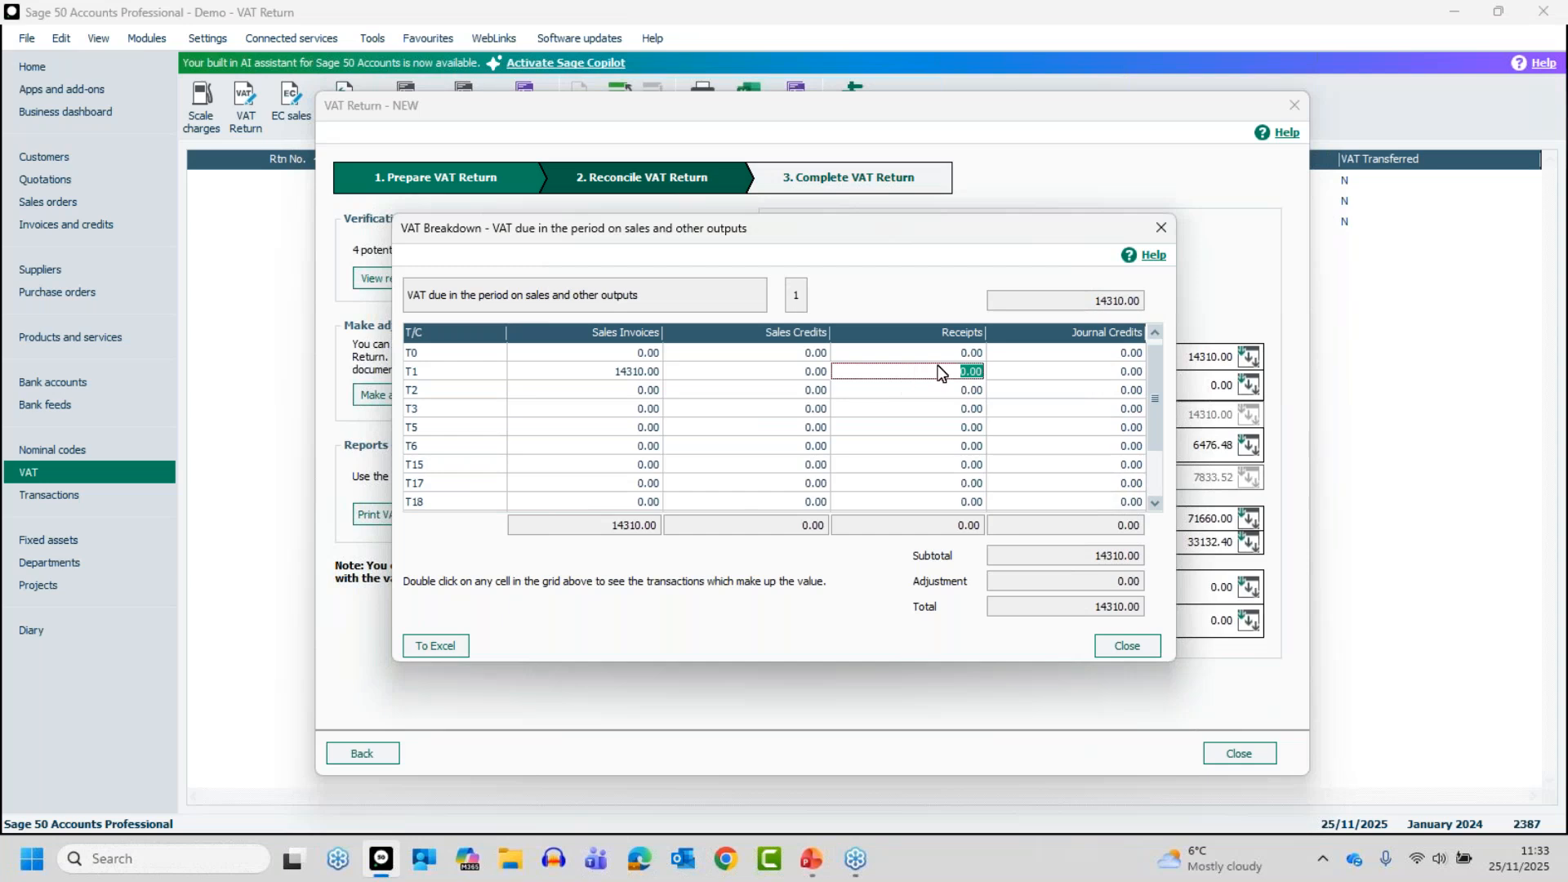
pyautogui.doubleClick(941, 374)
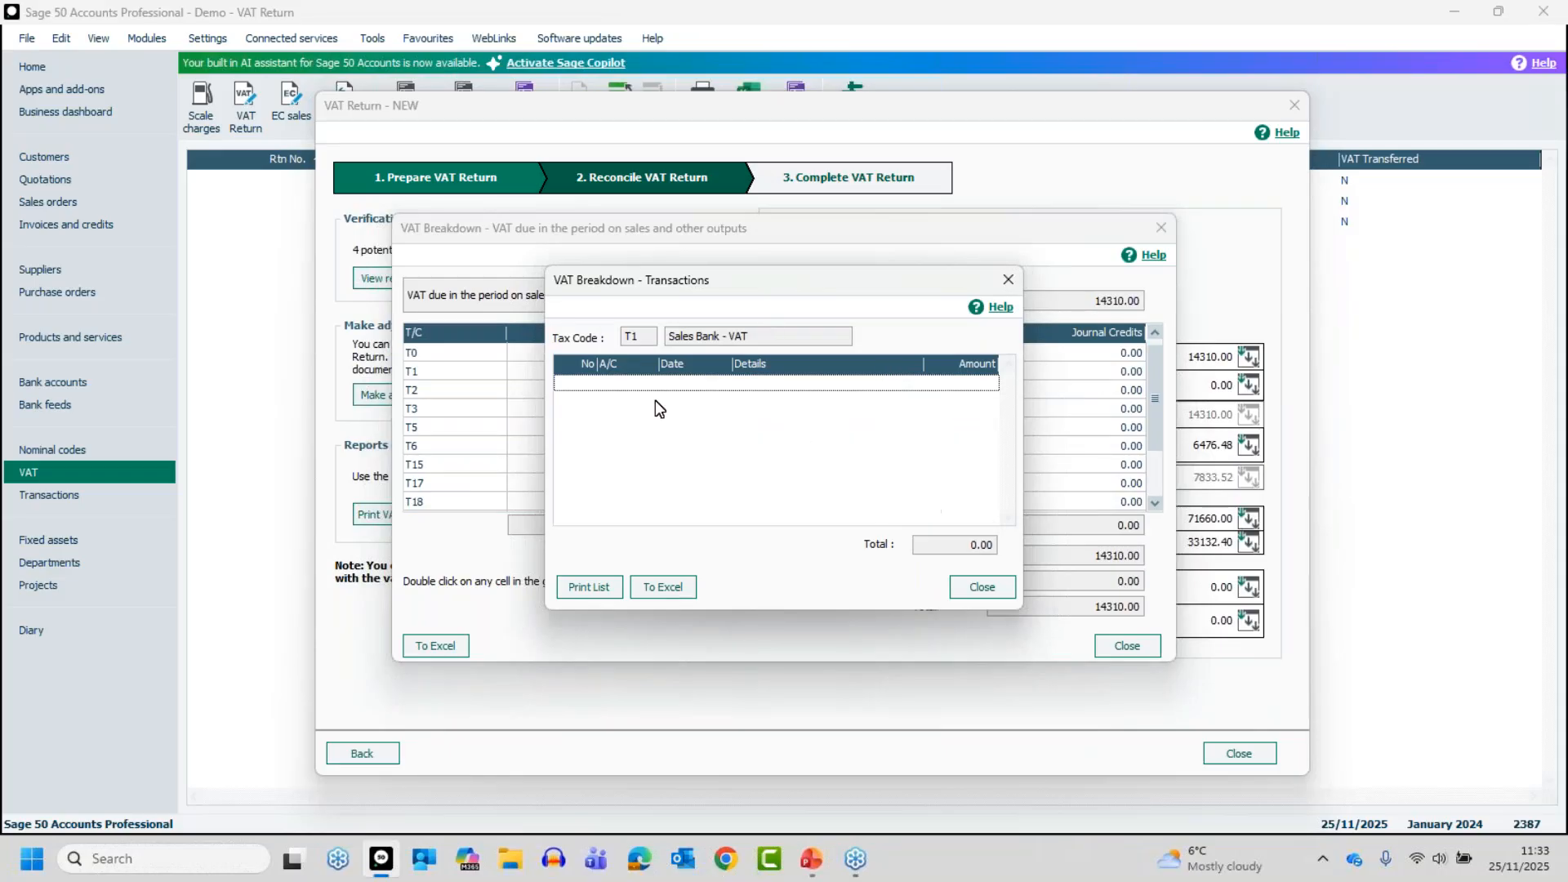
pyautogui.click(988, 584)
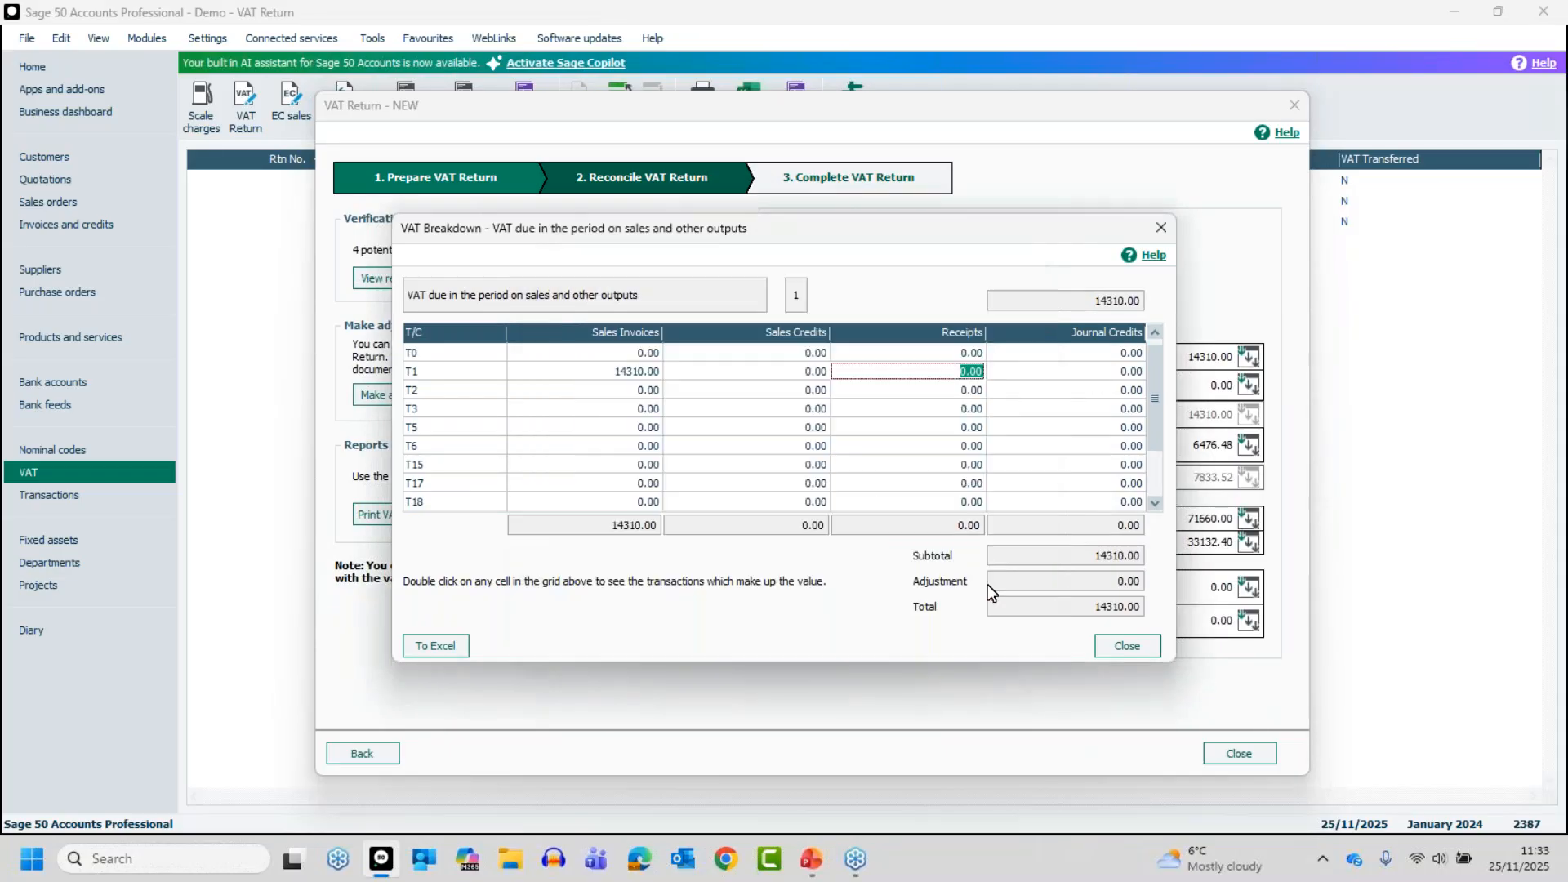
pyautogui.click(1127, 646)
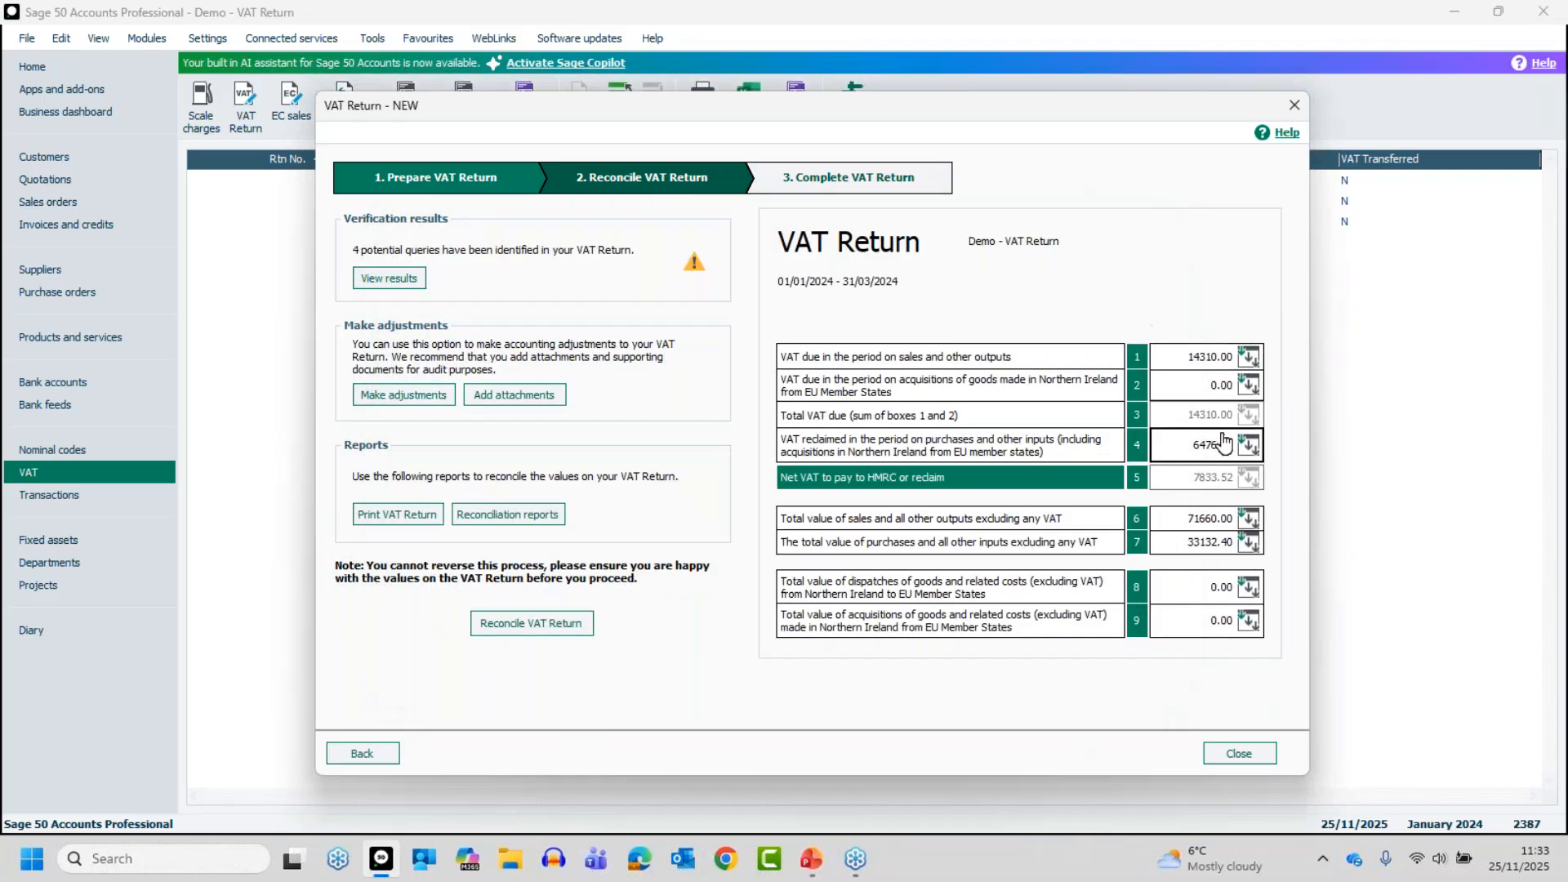
# Open the box 6 breakdown, examine the transactions behind the T2 receipts value, and return to the VAT Return
pyautogui.click(1247, 523)
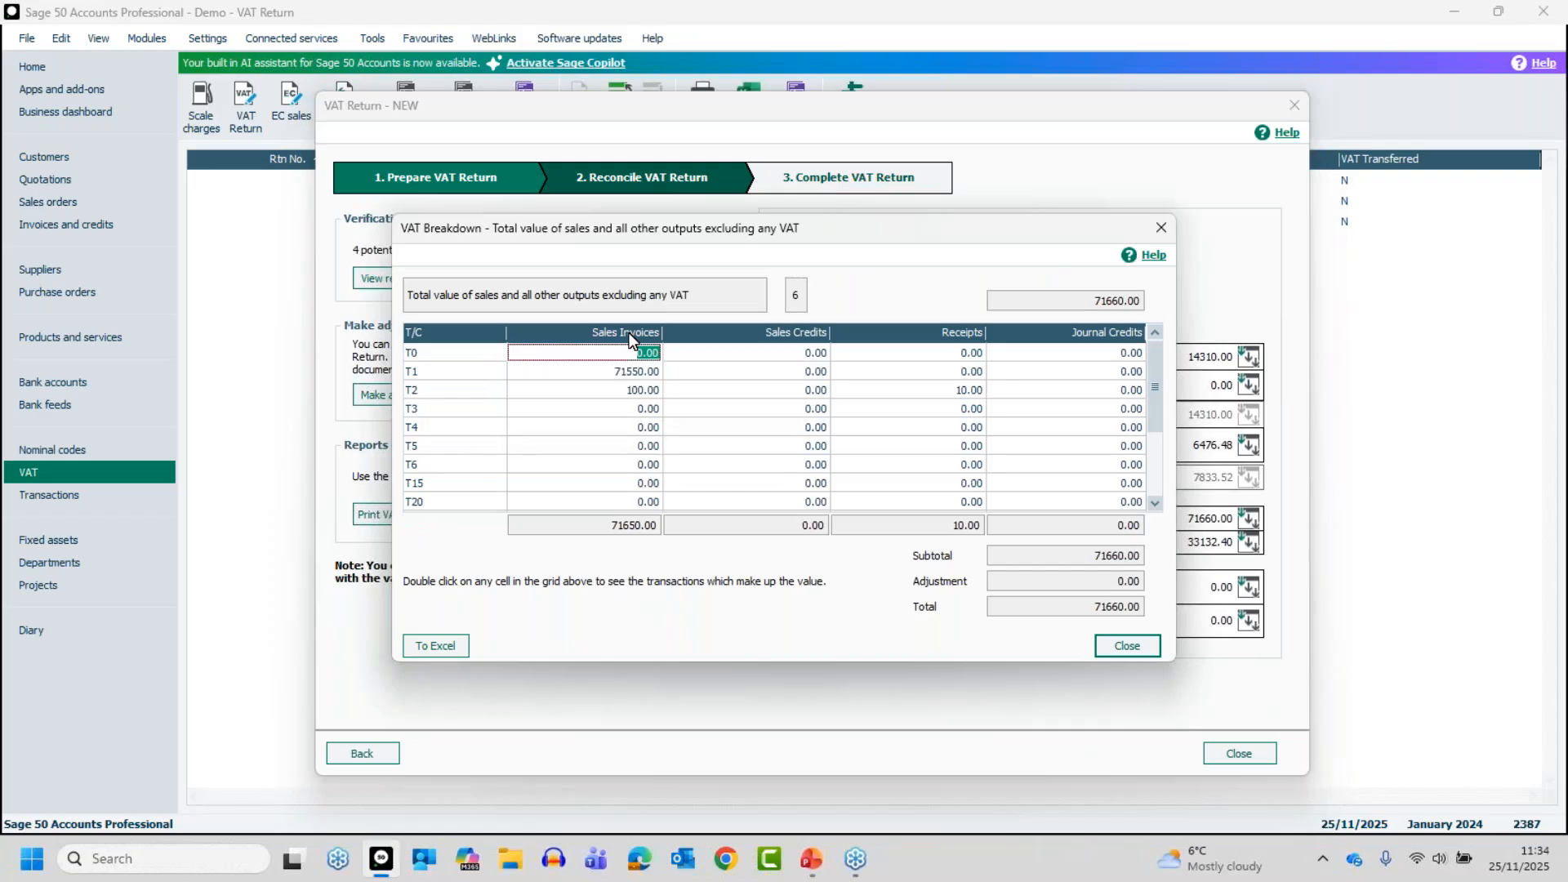
pyautogui.click(963, 392)
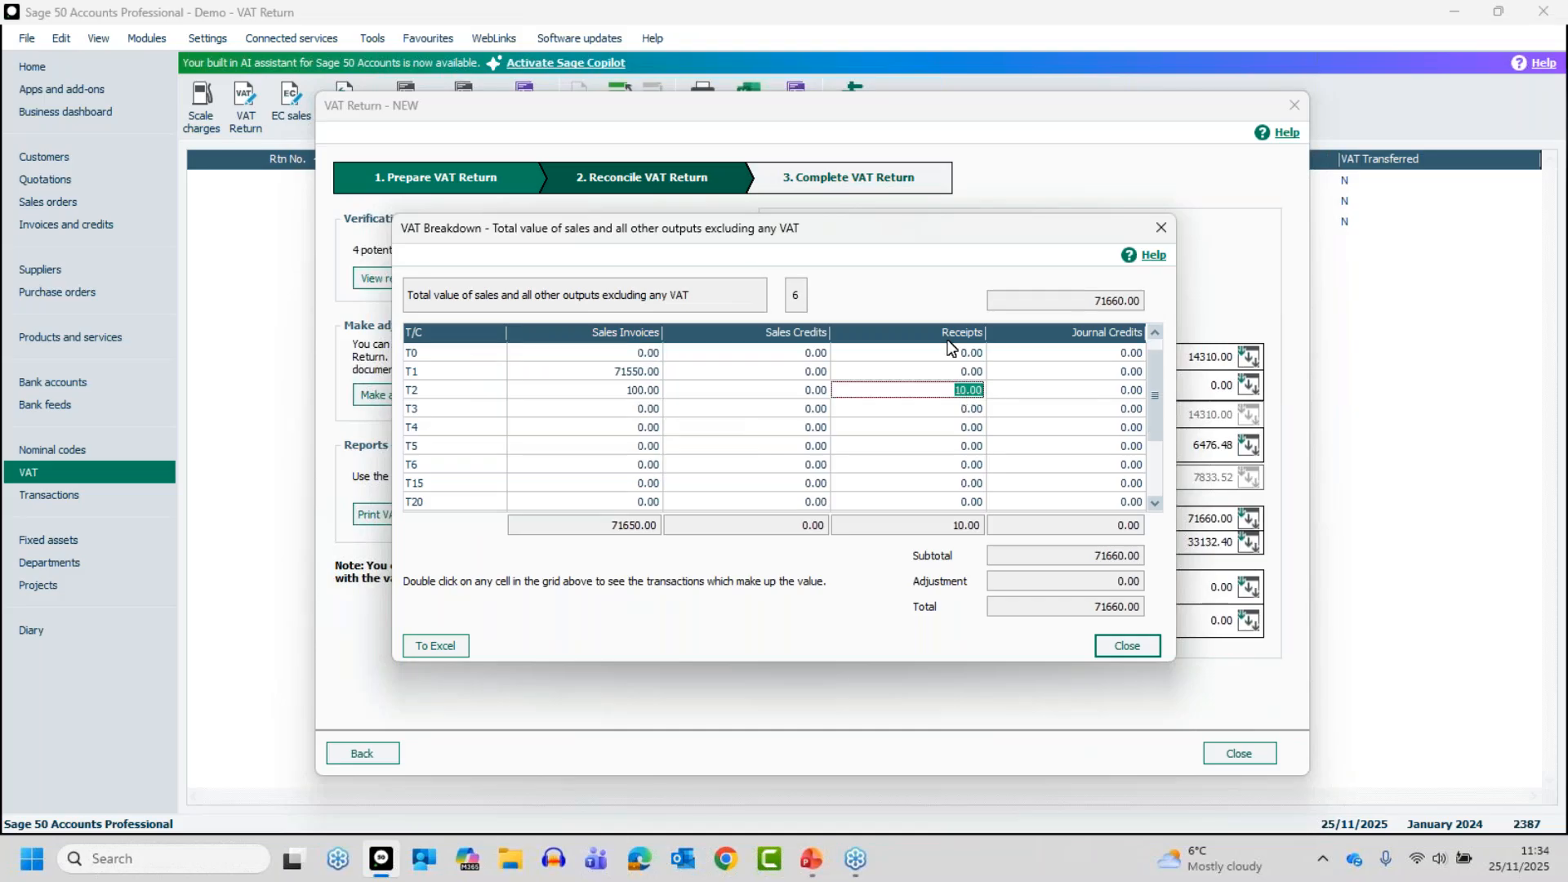
pyautogui.doubleClick(966, 393)
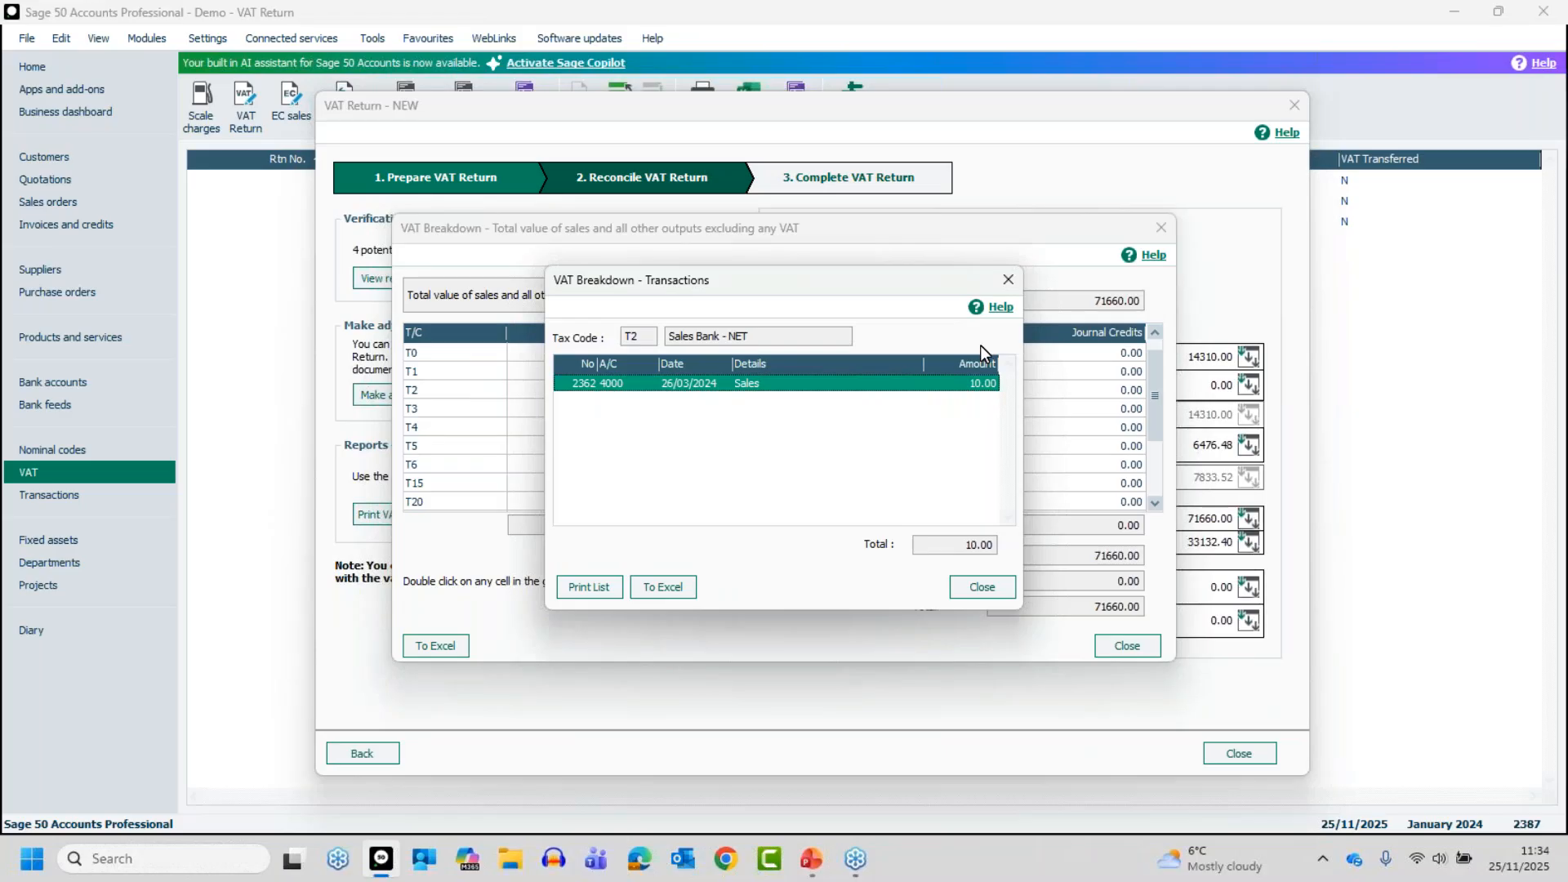
pyautogui.click(973, 586)
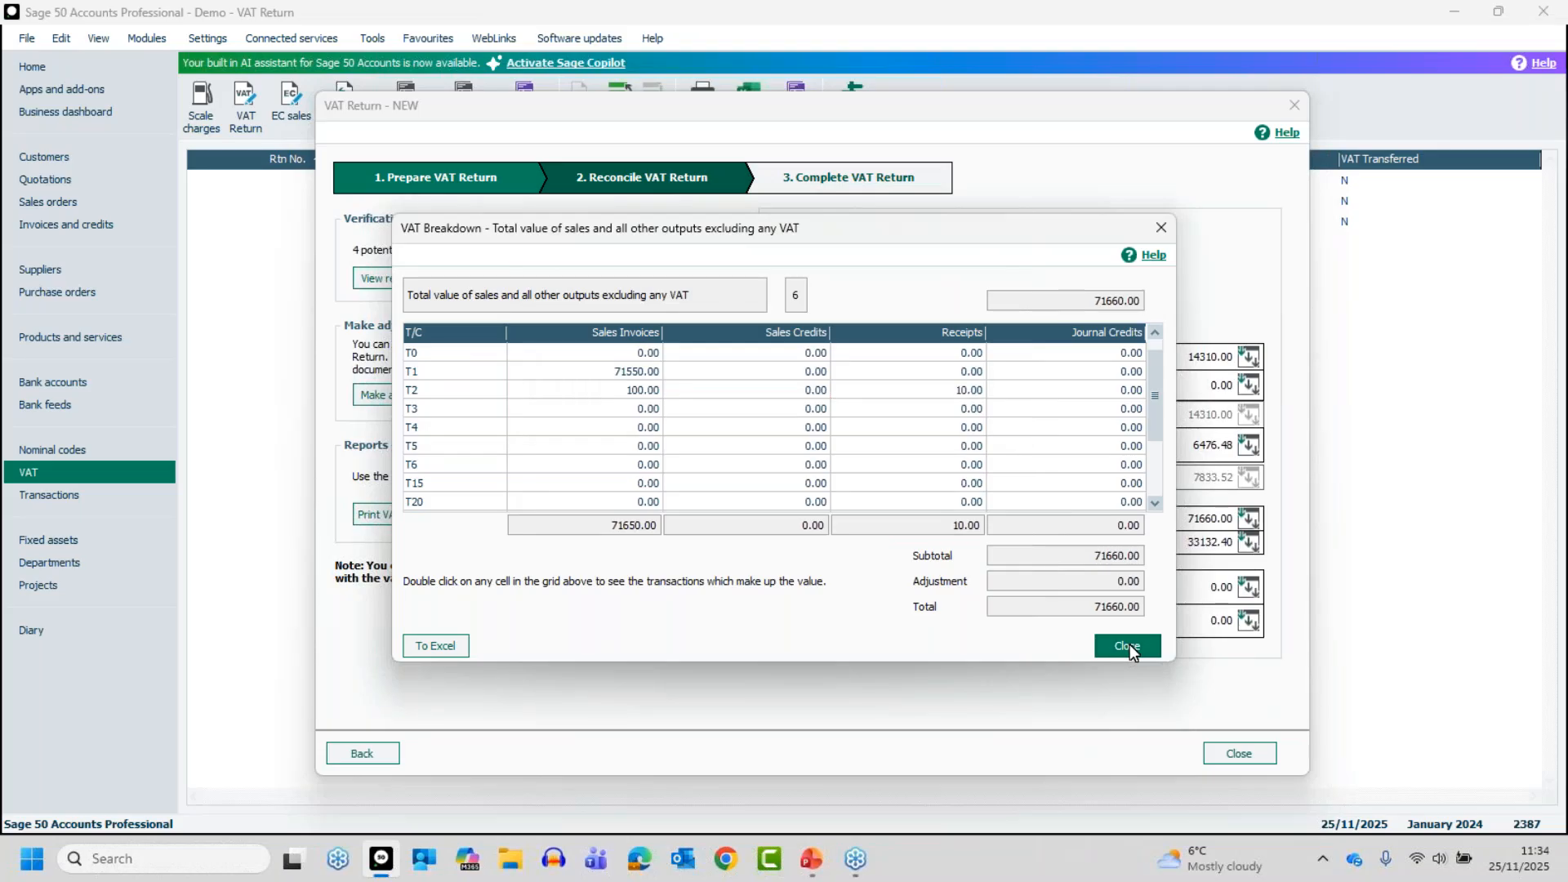
pyautogui.click(1128, 646)
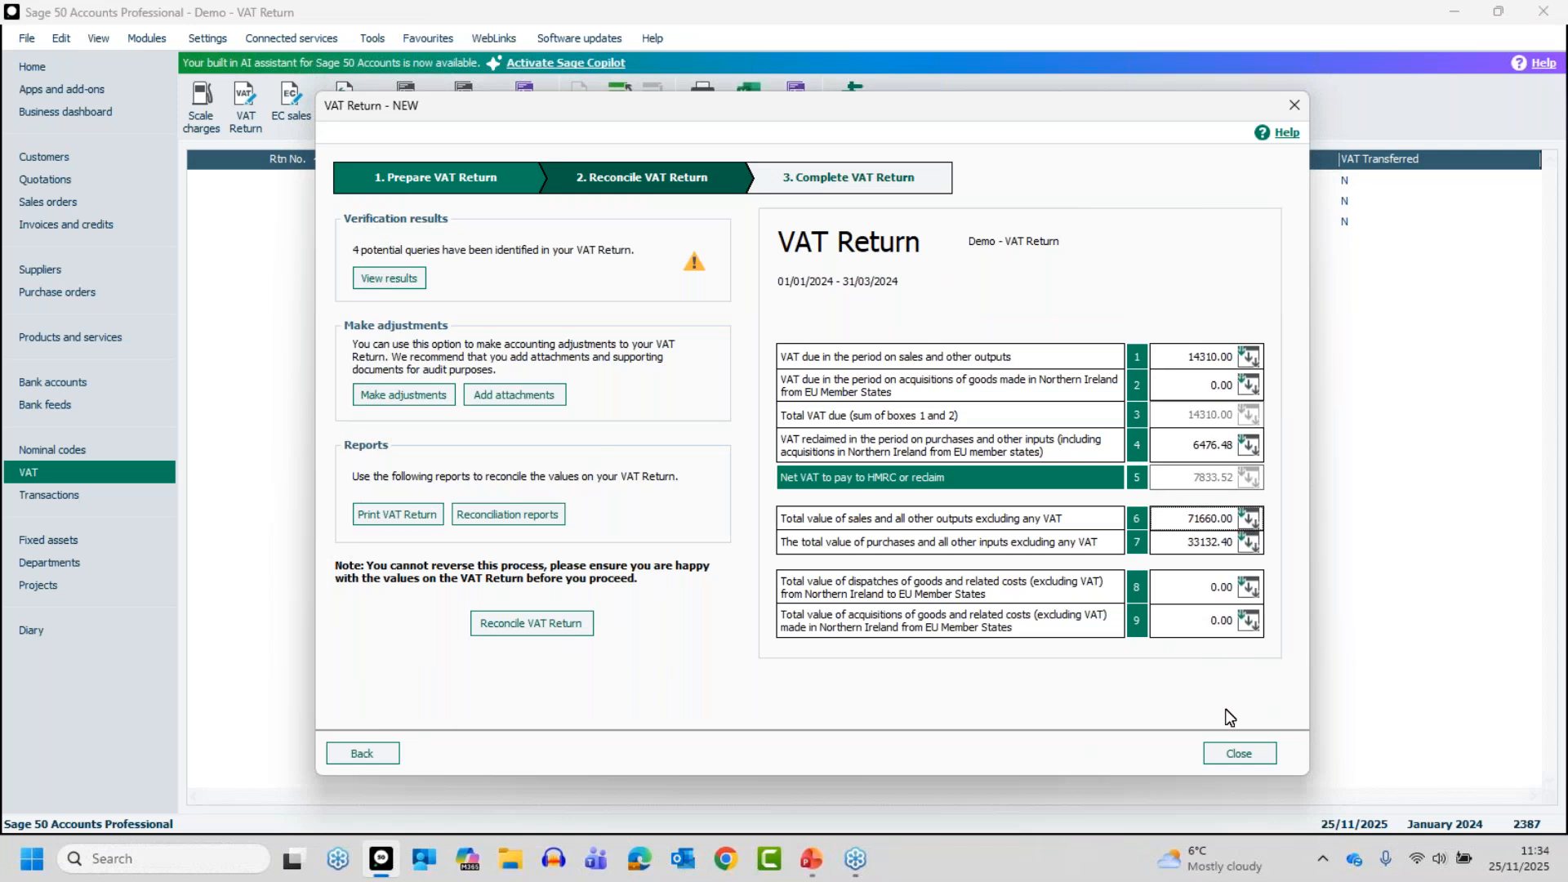
# Browse the Bank reports in the Standard VAT reconciliation reports and return to the VAT Return
pyautogui.click(500, 519)
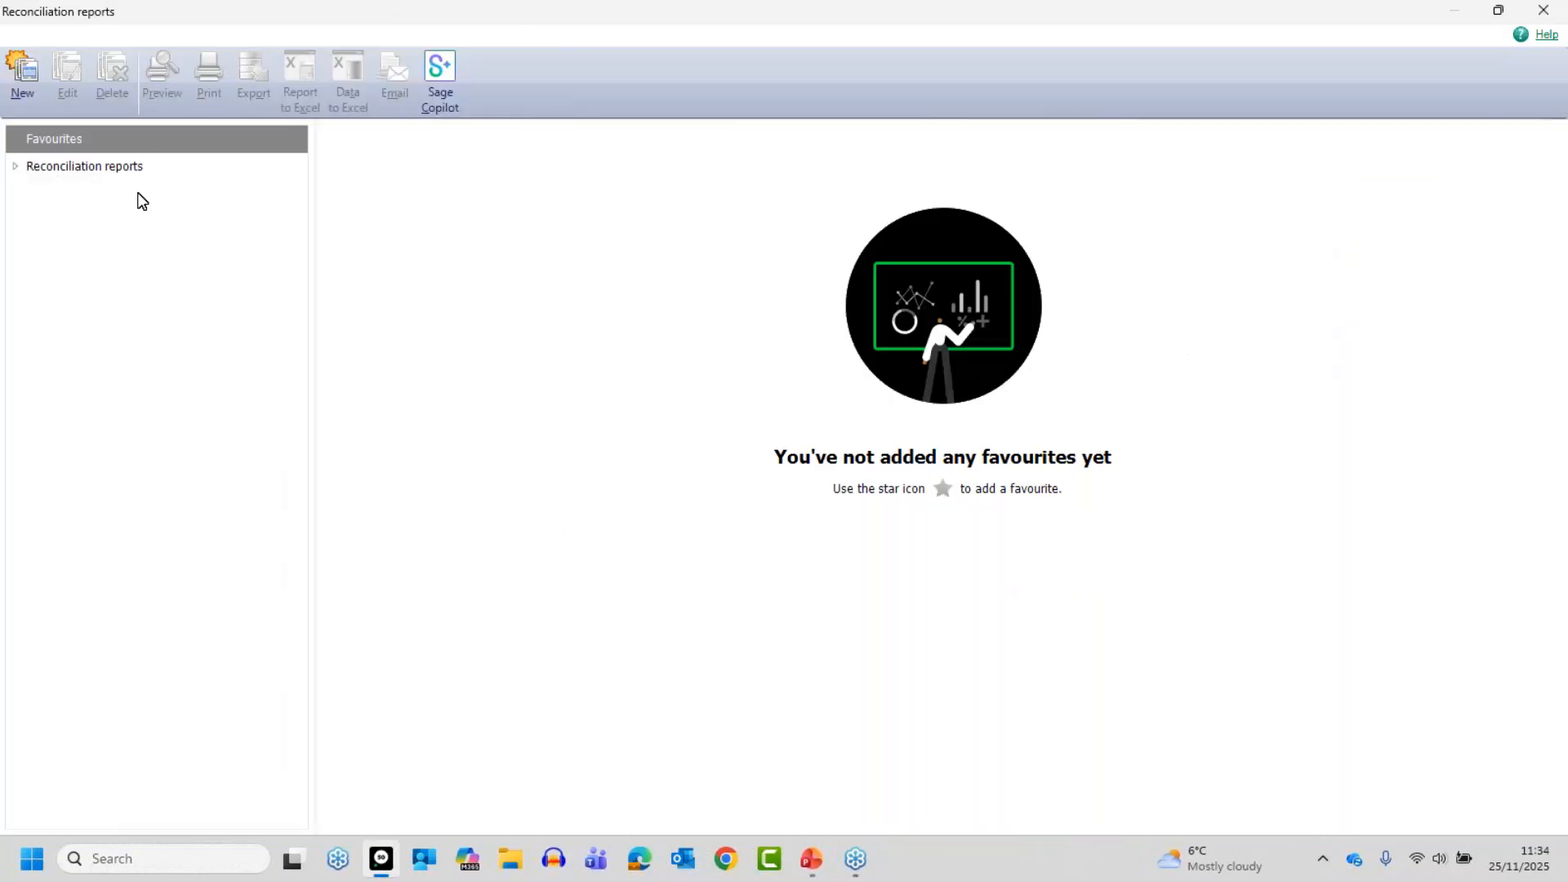
pyautogui.click(15, 167)
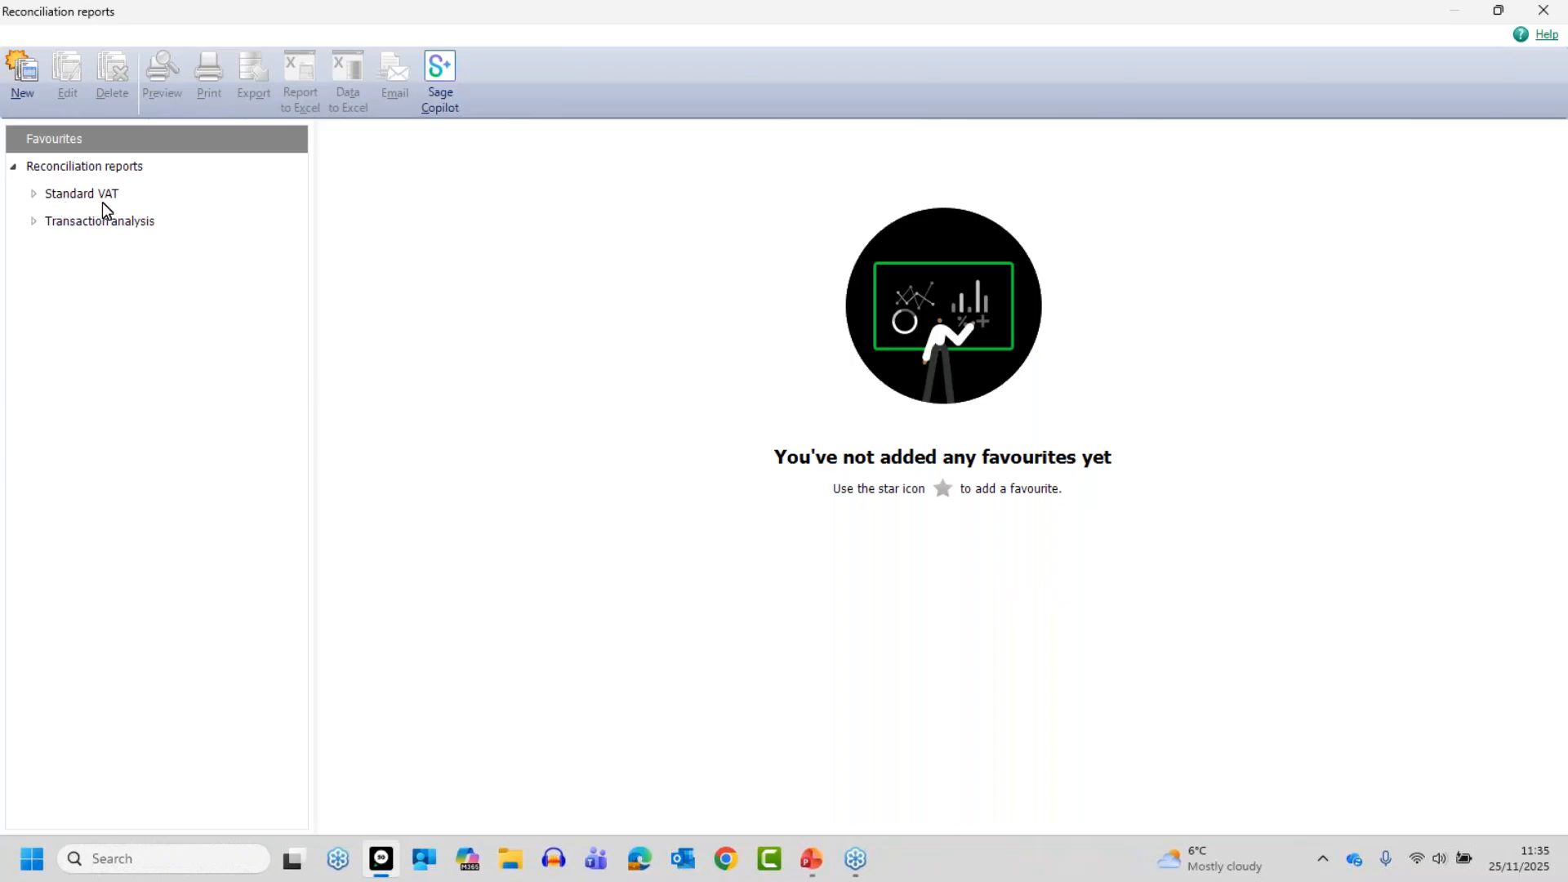
pyautogui.click(34, 195)
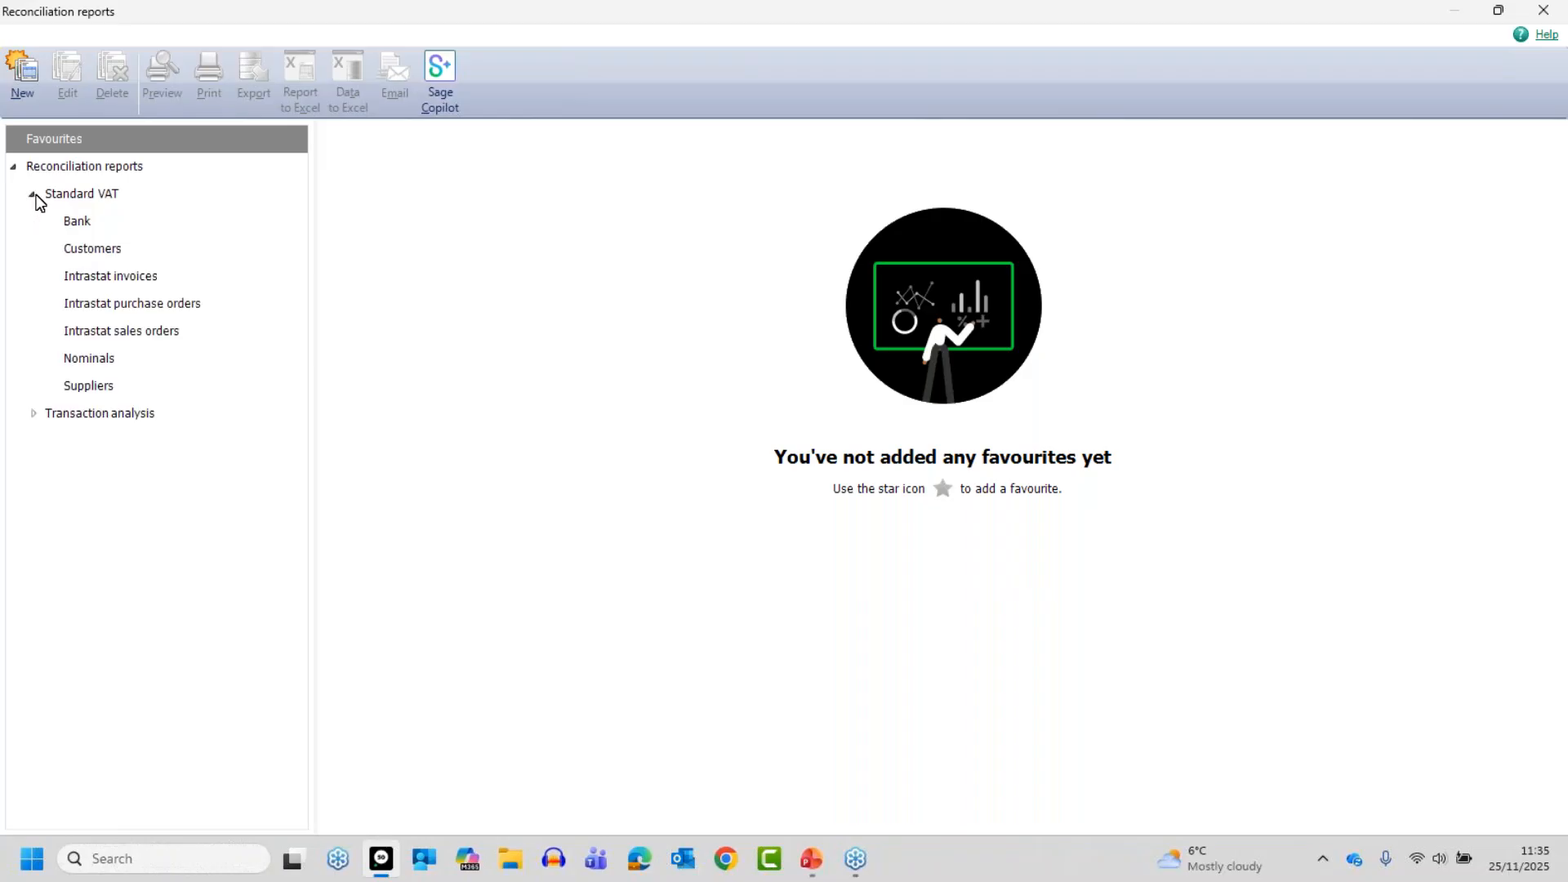
pyautogui.click(85, 221)
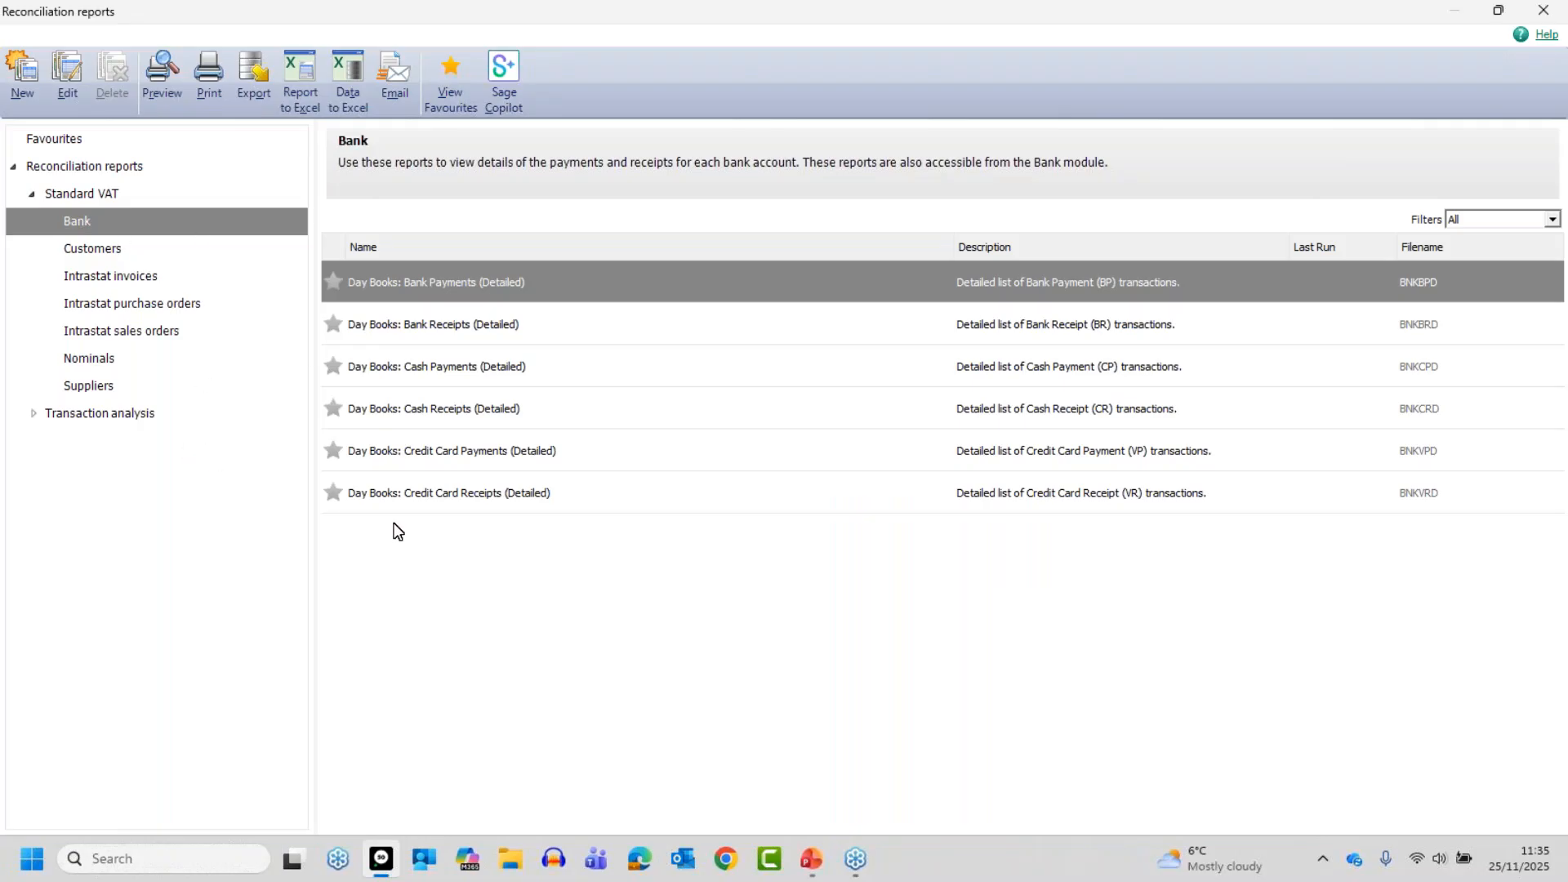
pyautogui.click(1542, 10)
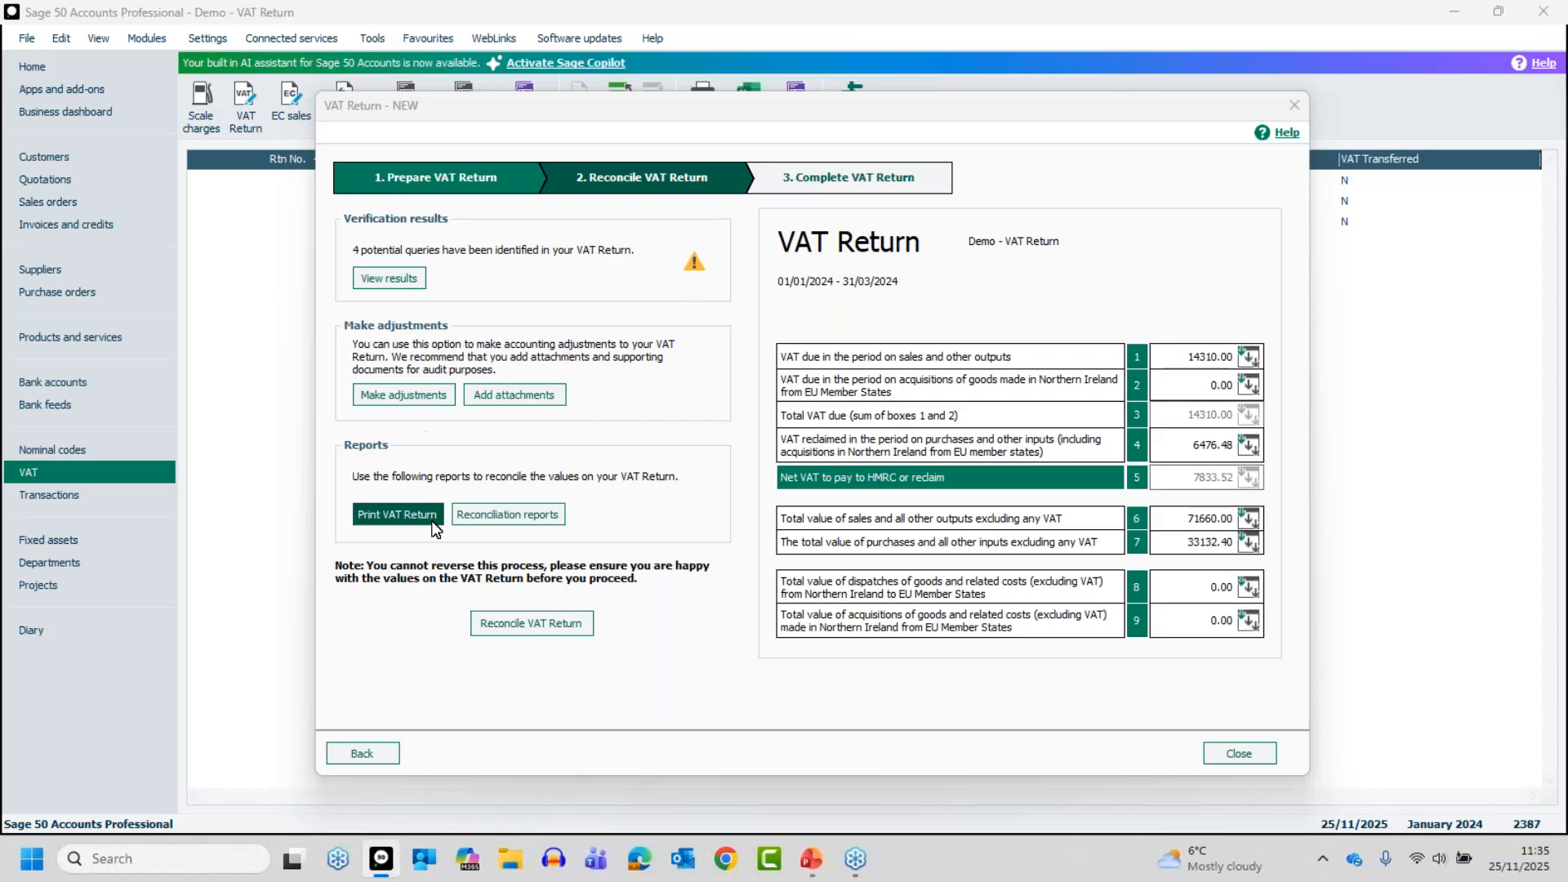
# Preview the VAT return, Summary, Detailed, Earlier unreconciled transactions and Detailed by department reports, for departments 0 to 999
pyautogui.click(390, 517)
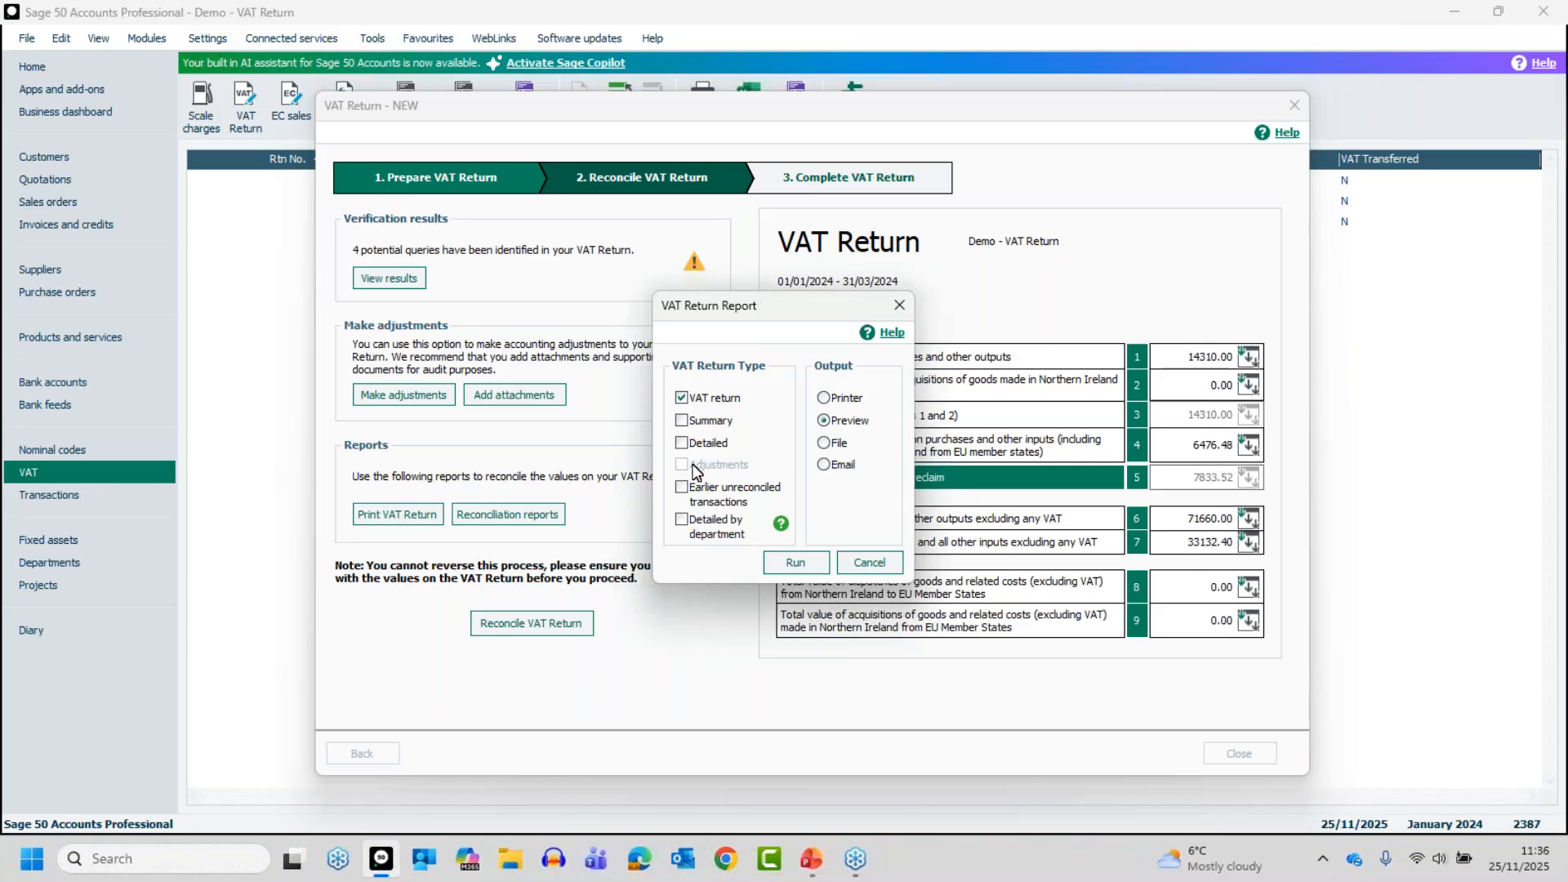
pyautogui.click(681, 420)
pyautogui.click(681, 443)
pyautogui.click(681, 488)
pyautogui.click(682, 520)
pyautogui.click(797, 564)
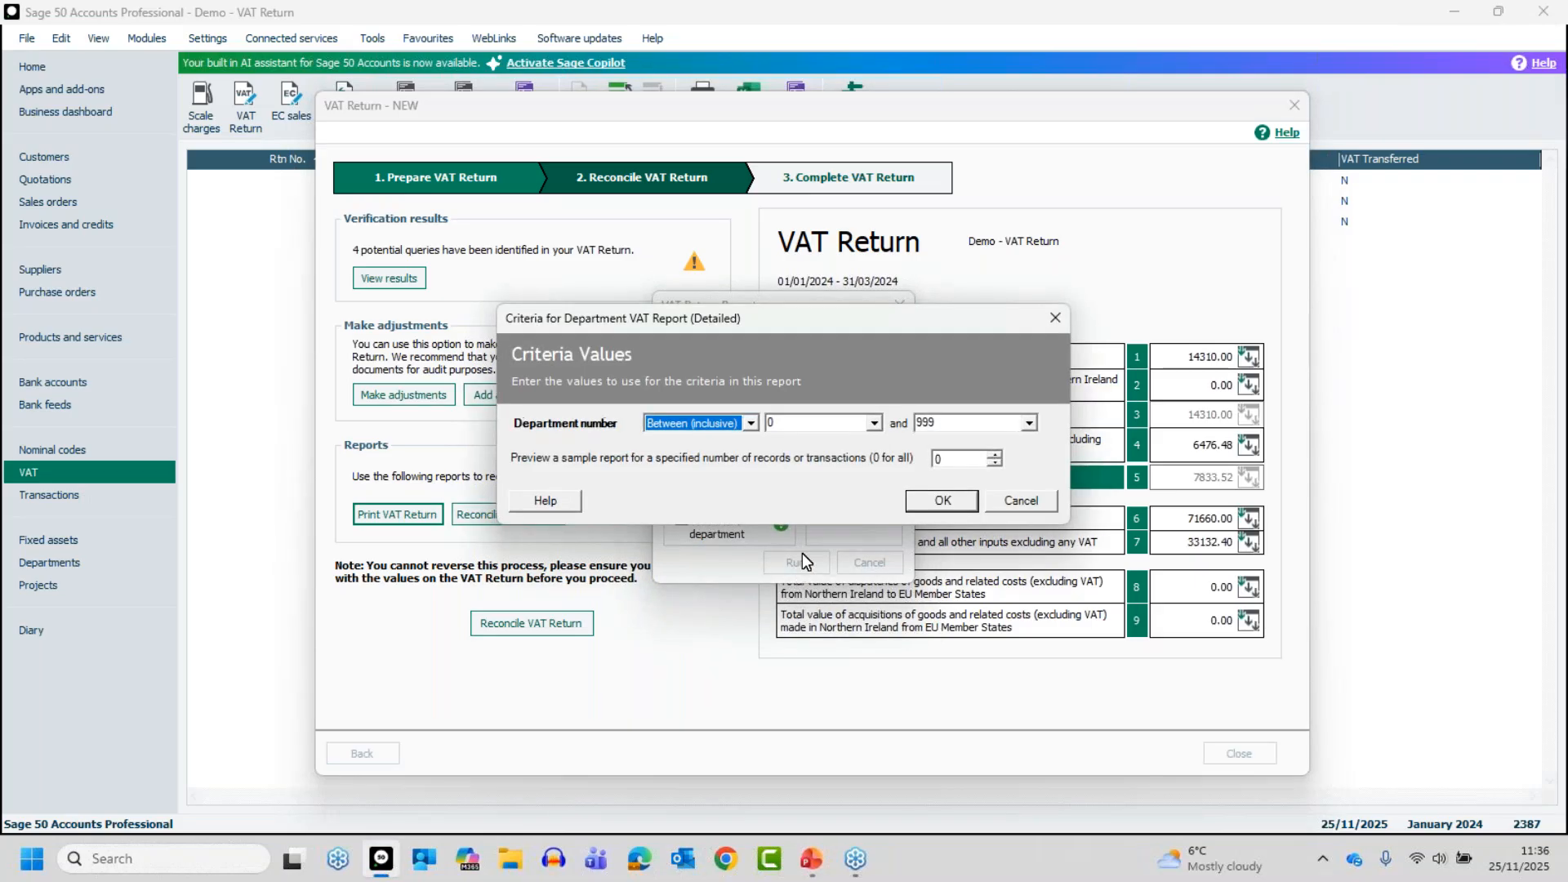
pyautogui.click(951, 502)
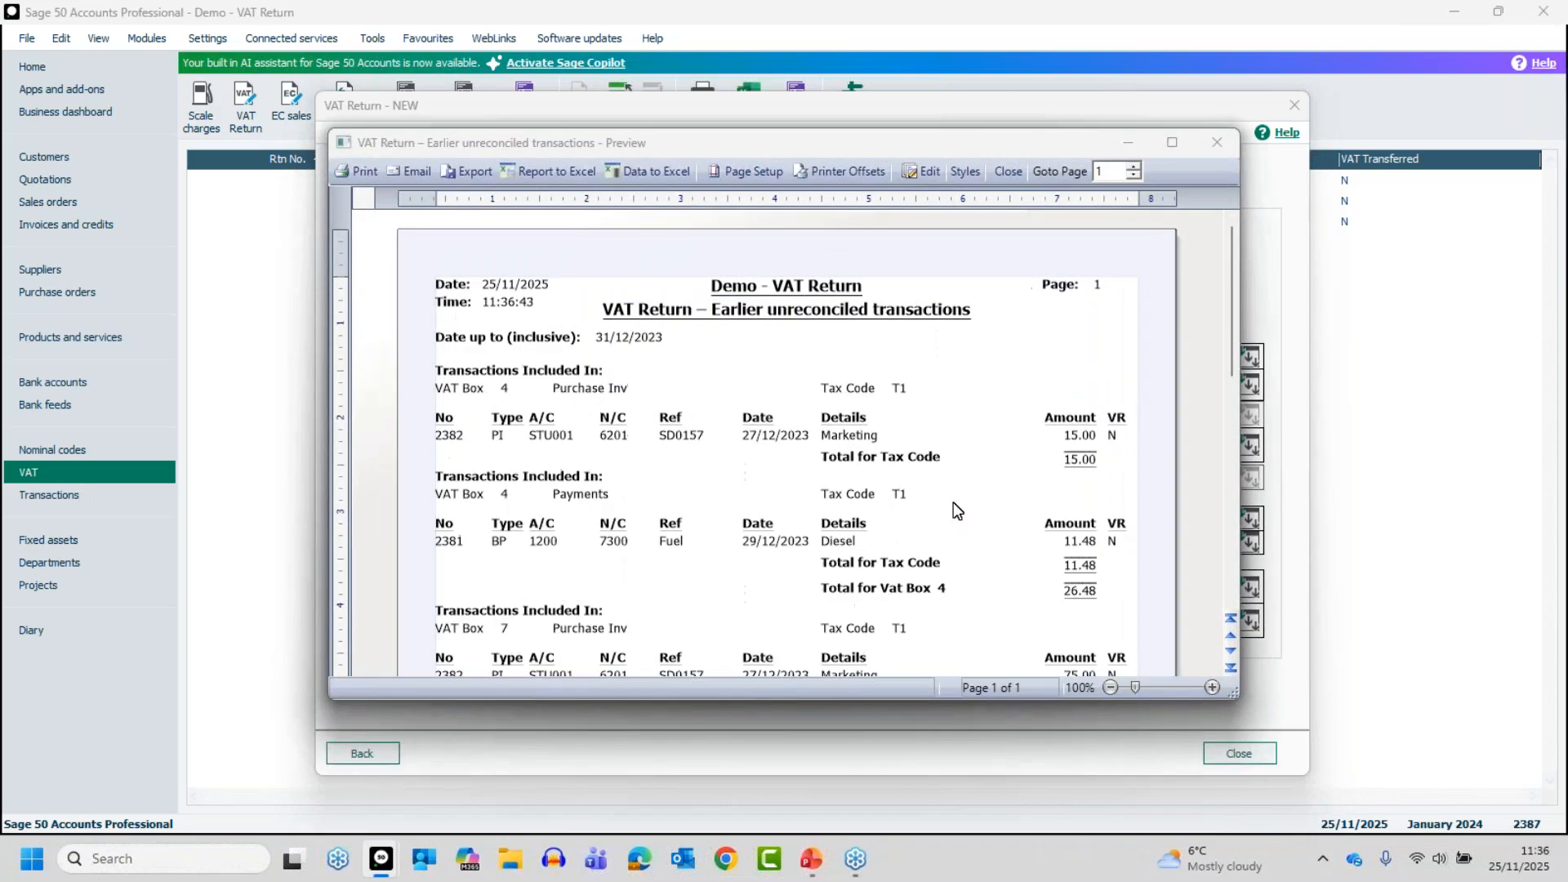
# Spread out the overlapping report previews to view each one, and maximise the VAT Return preview
pyautogui.moveTo(848, 142); pyautogui.dragTo(1048, 246)
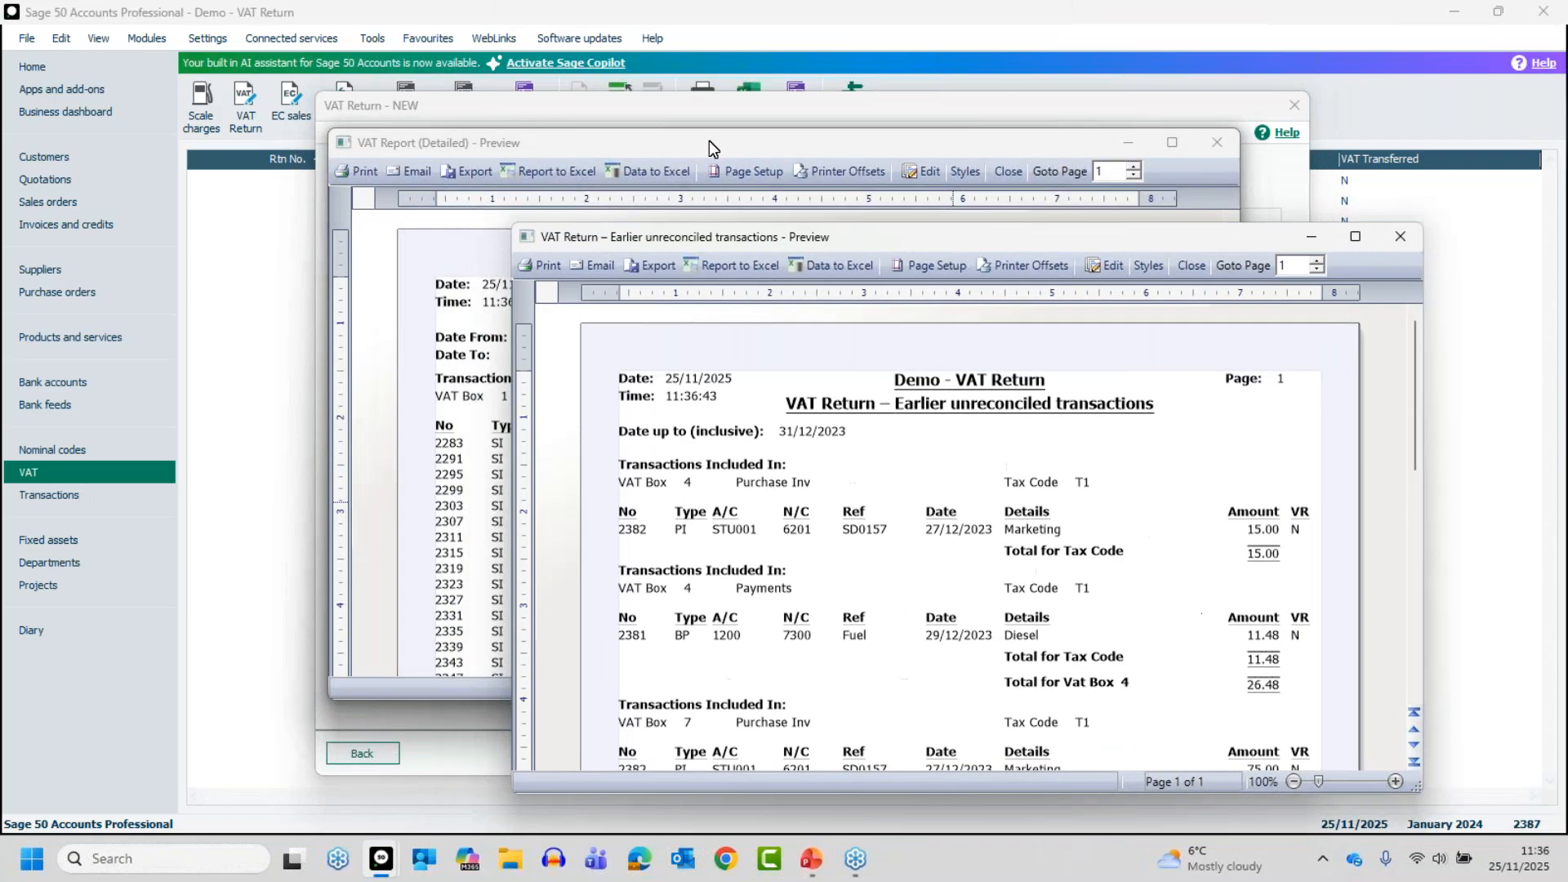
pyautogui.moveTo(709, 140); pyautogui.dragTo(452, 258)
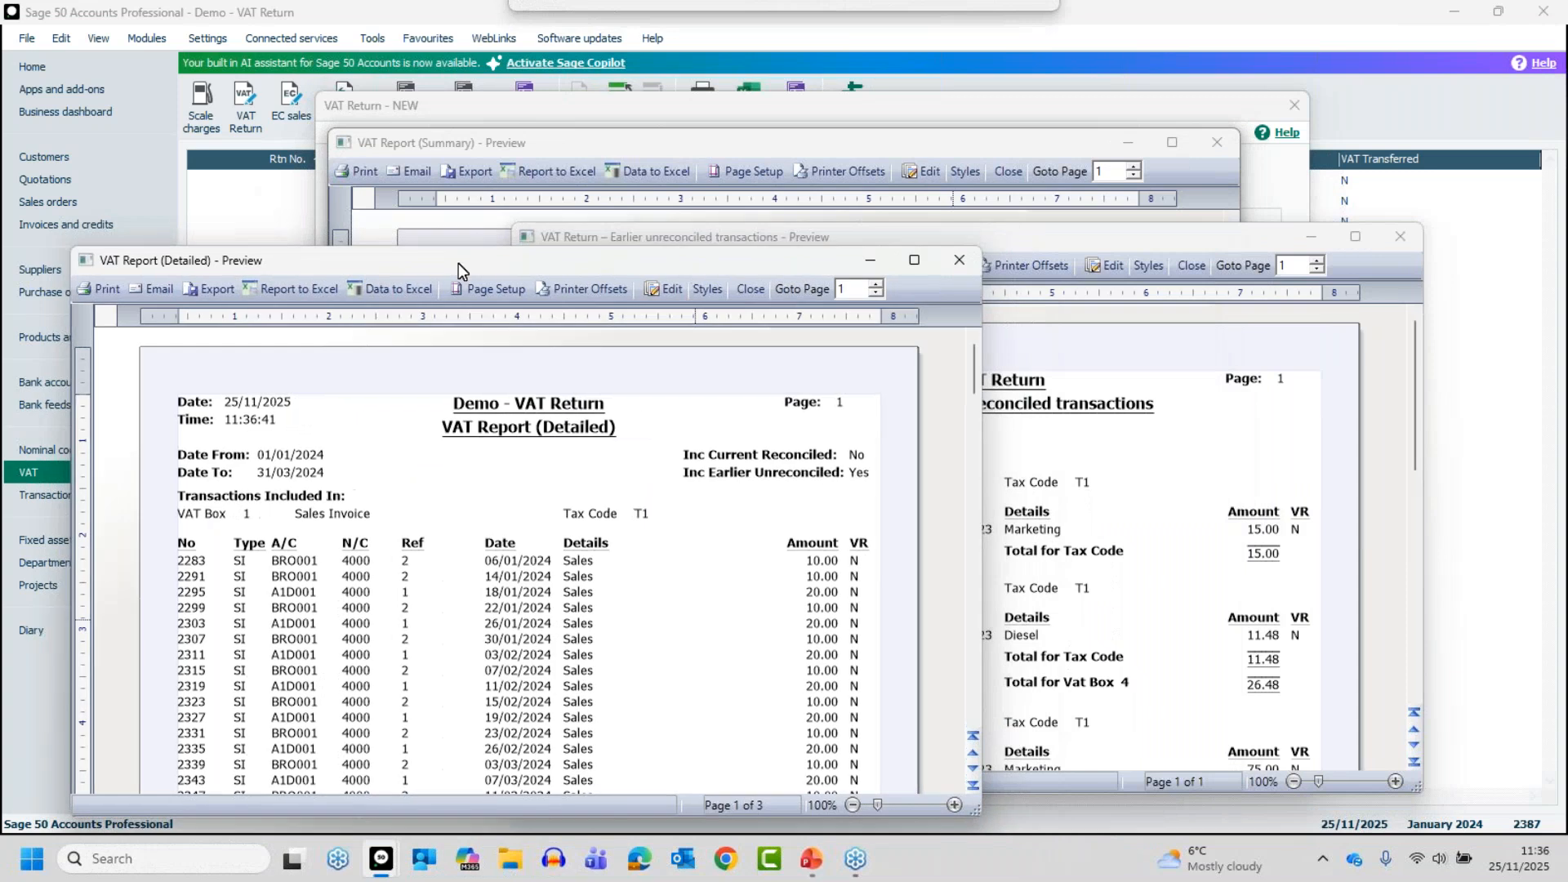
pyautogui.moveTo(621, 145); pyautogui.dragTo(776, 204)
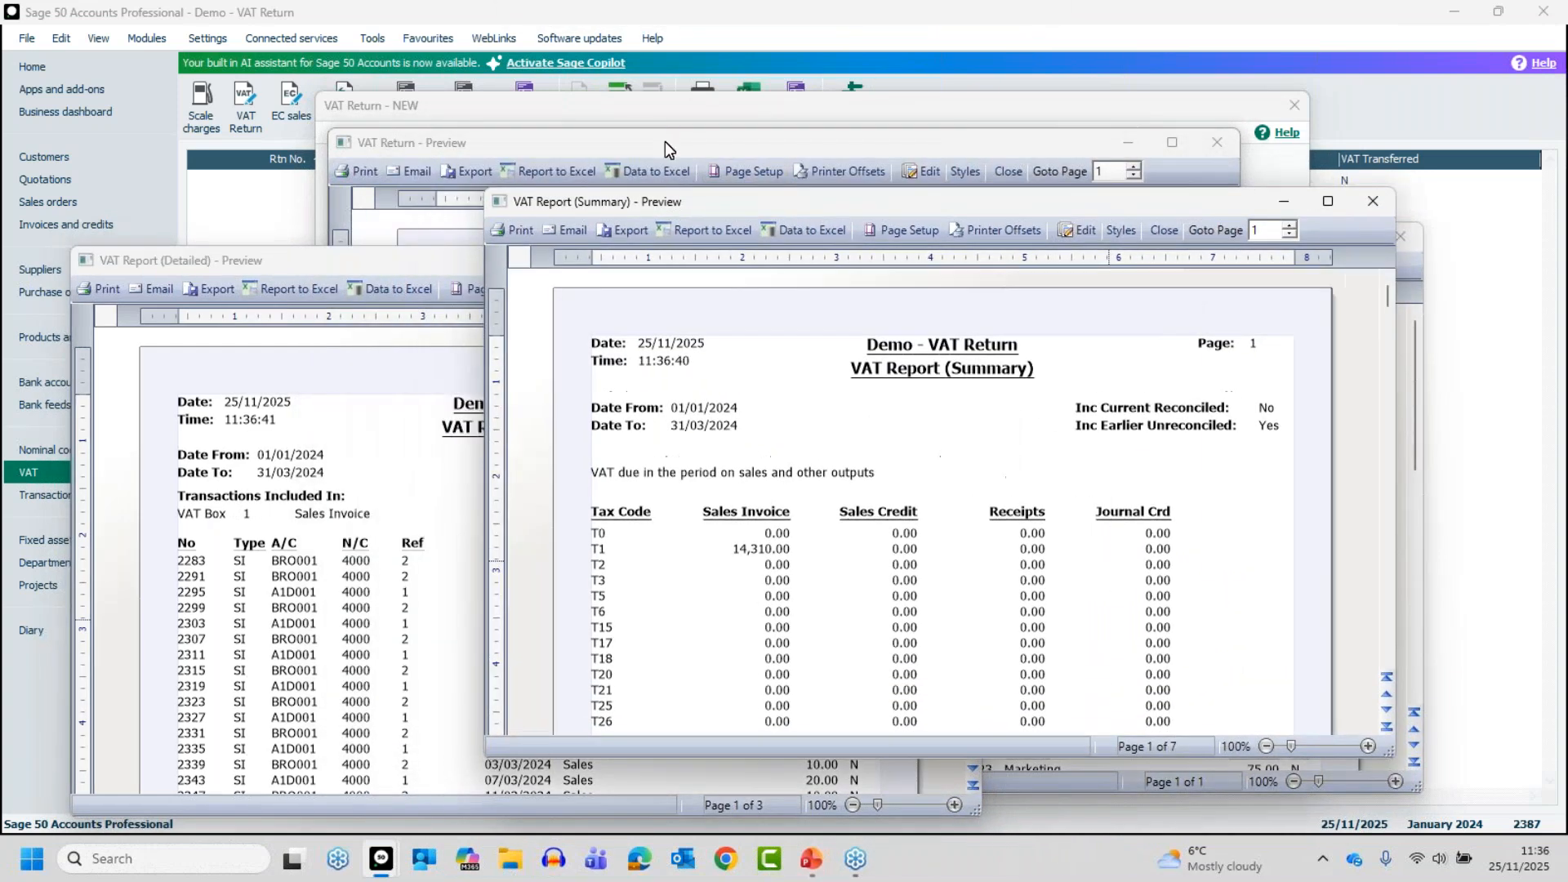
pyautogui.click(665, 141)
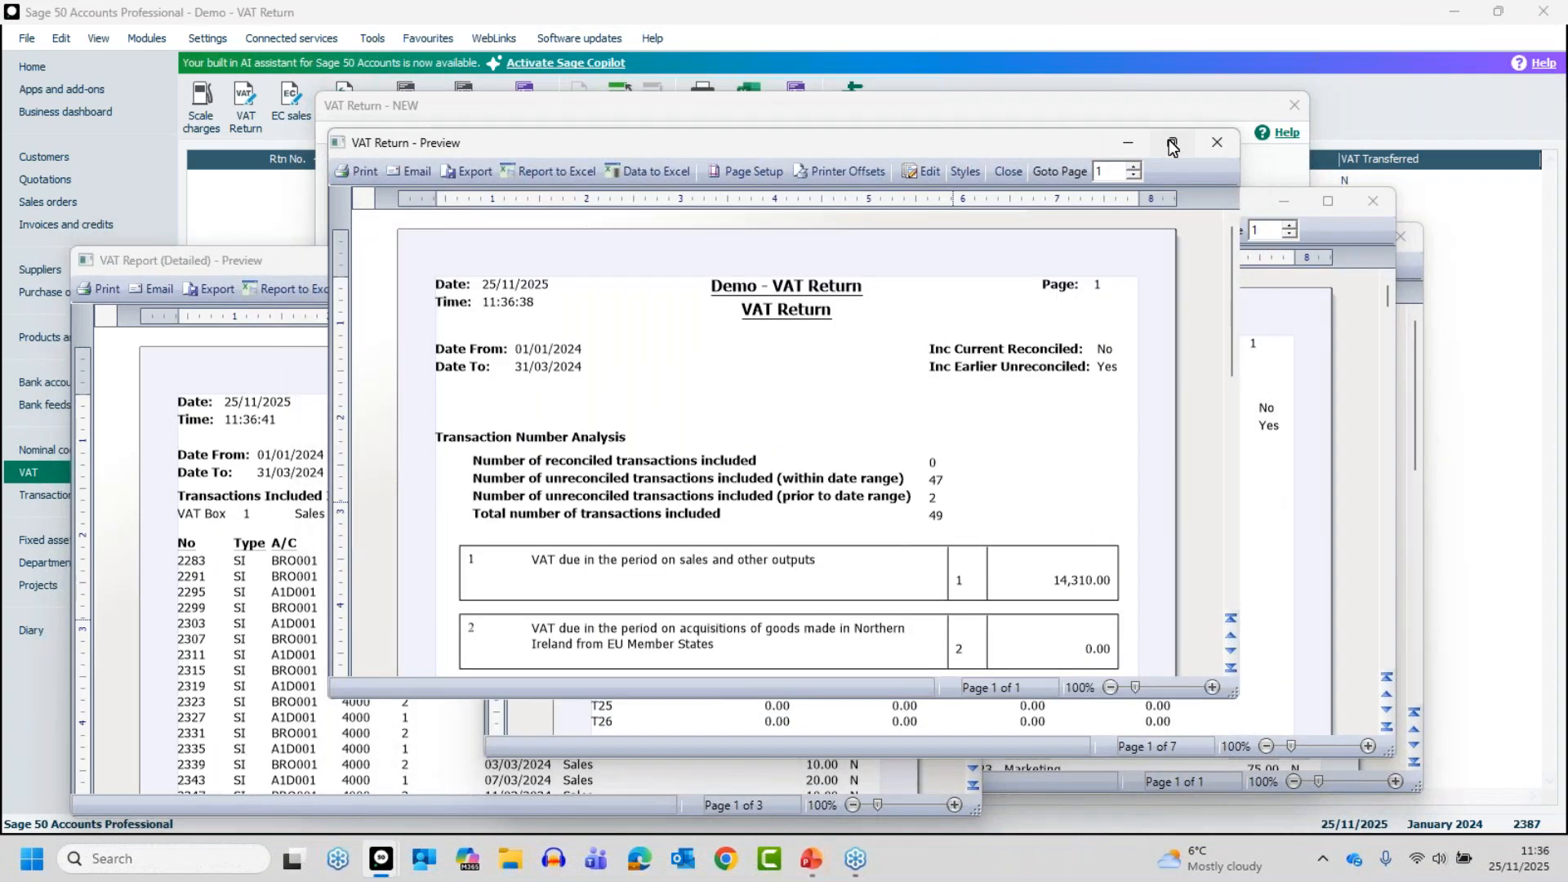
pyautogui.click(1172, 144)
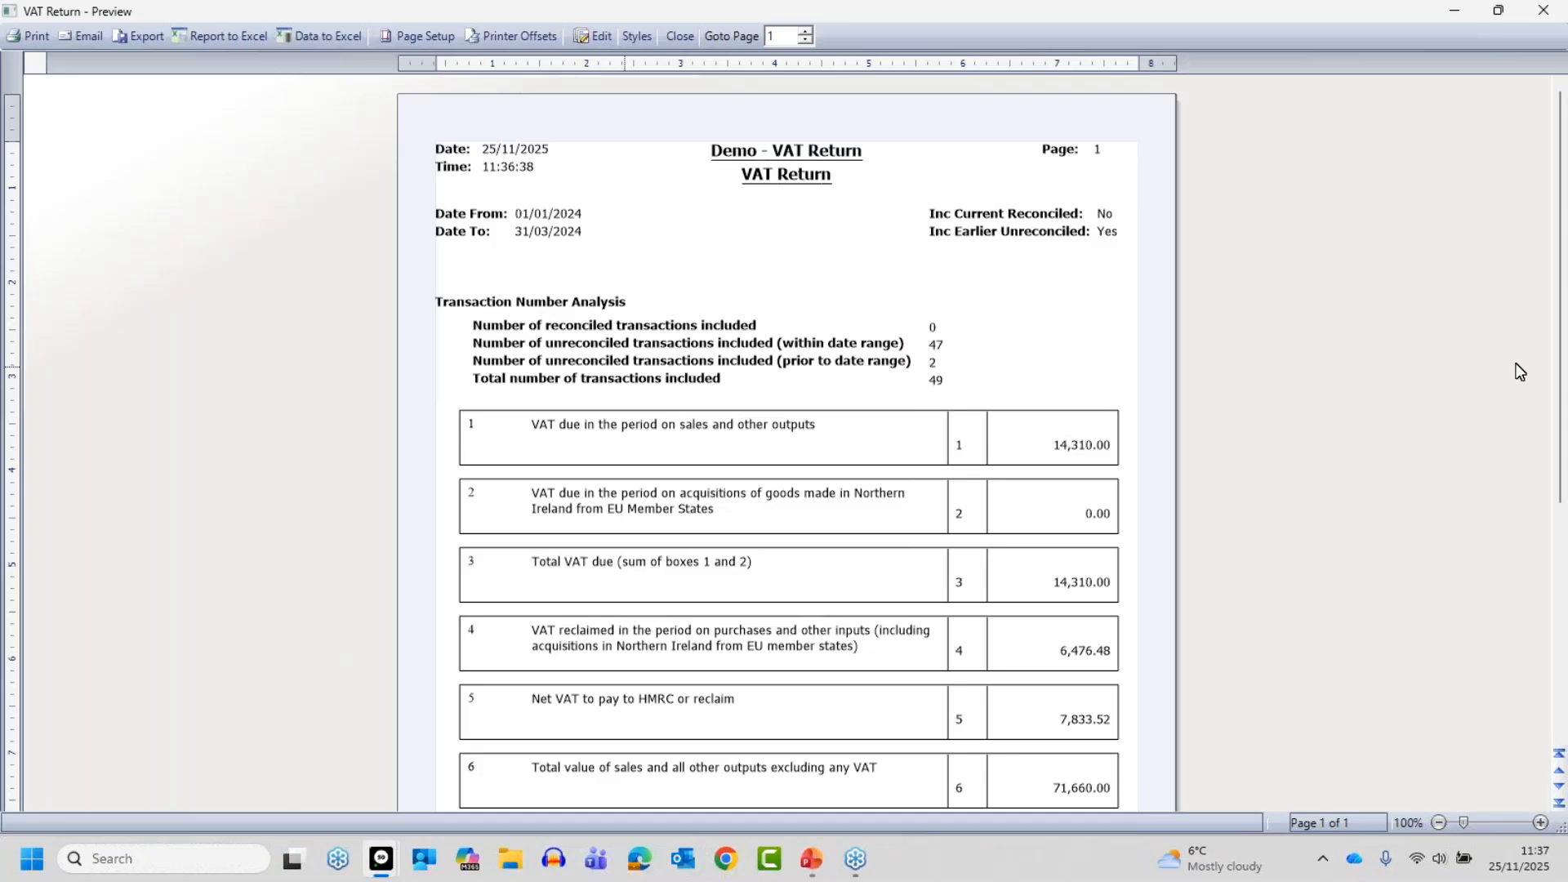
# Read the VAT Return preview to its end and the VAT Report (Summary) preview at full size, closing each one
pyautogui.moveTo(1562, 355); pyautogui.dragTo(1562, 539)
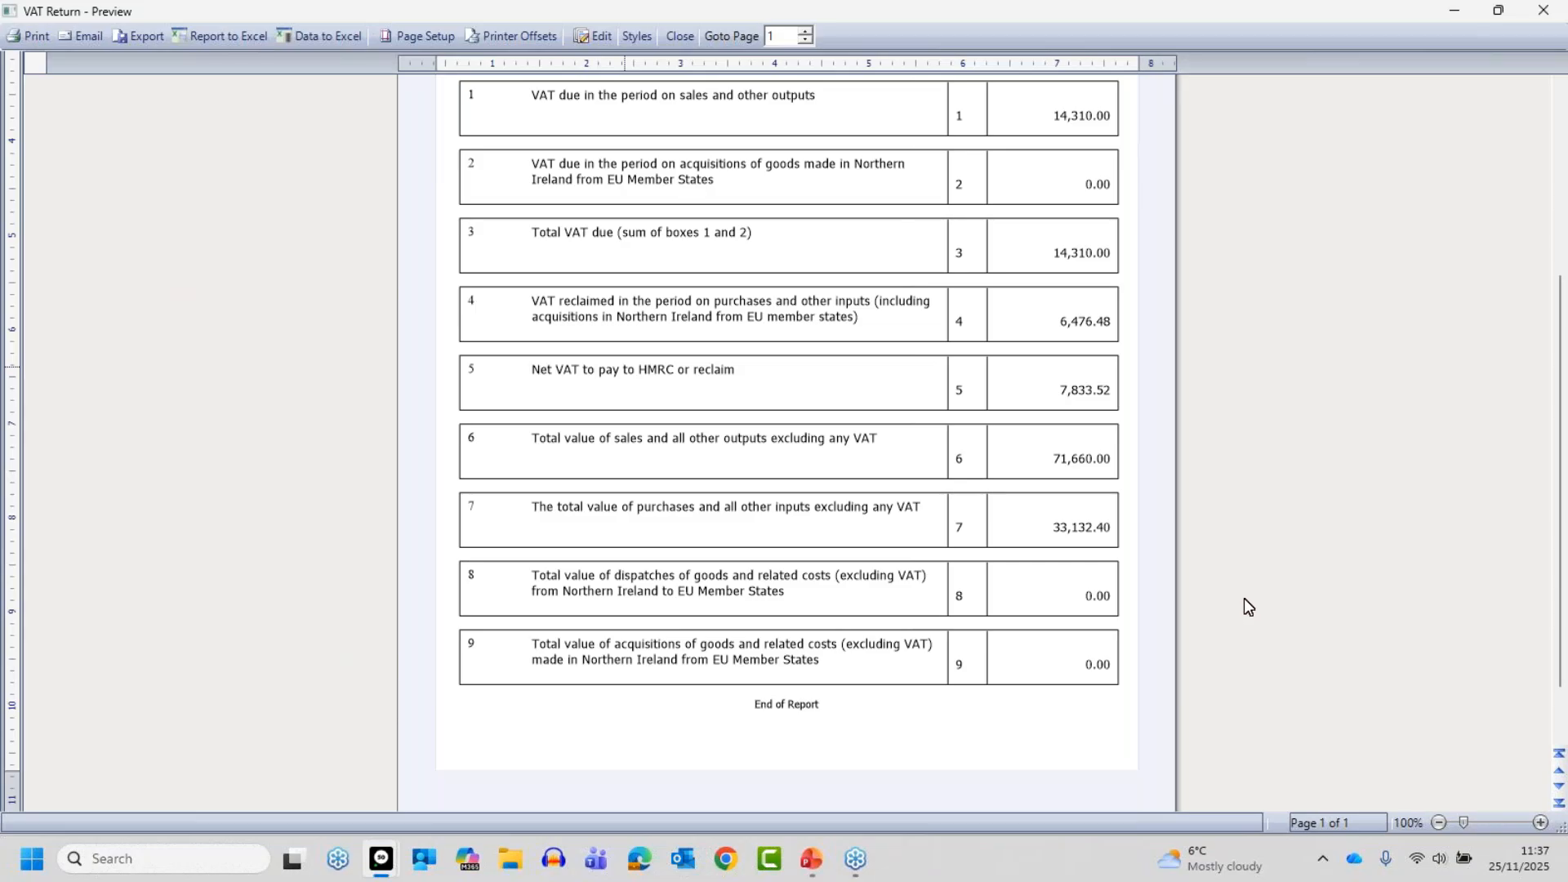
pyautogui.click(678, 37)
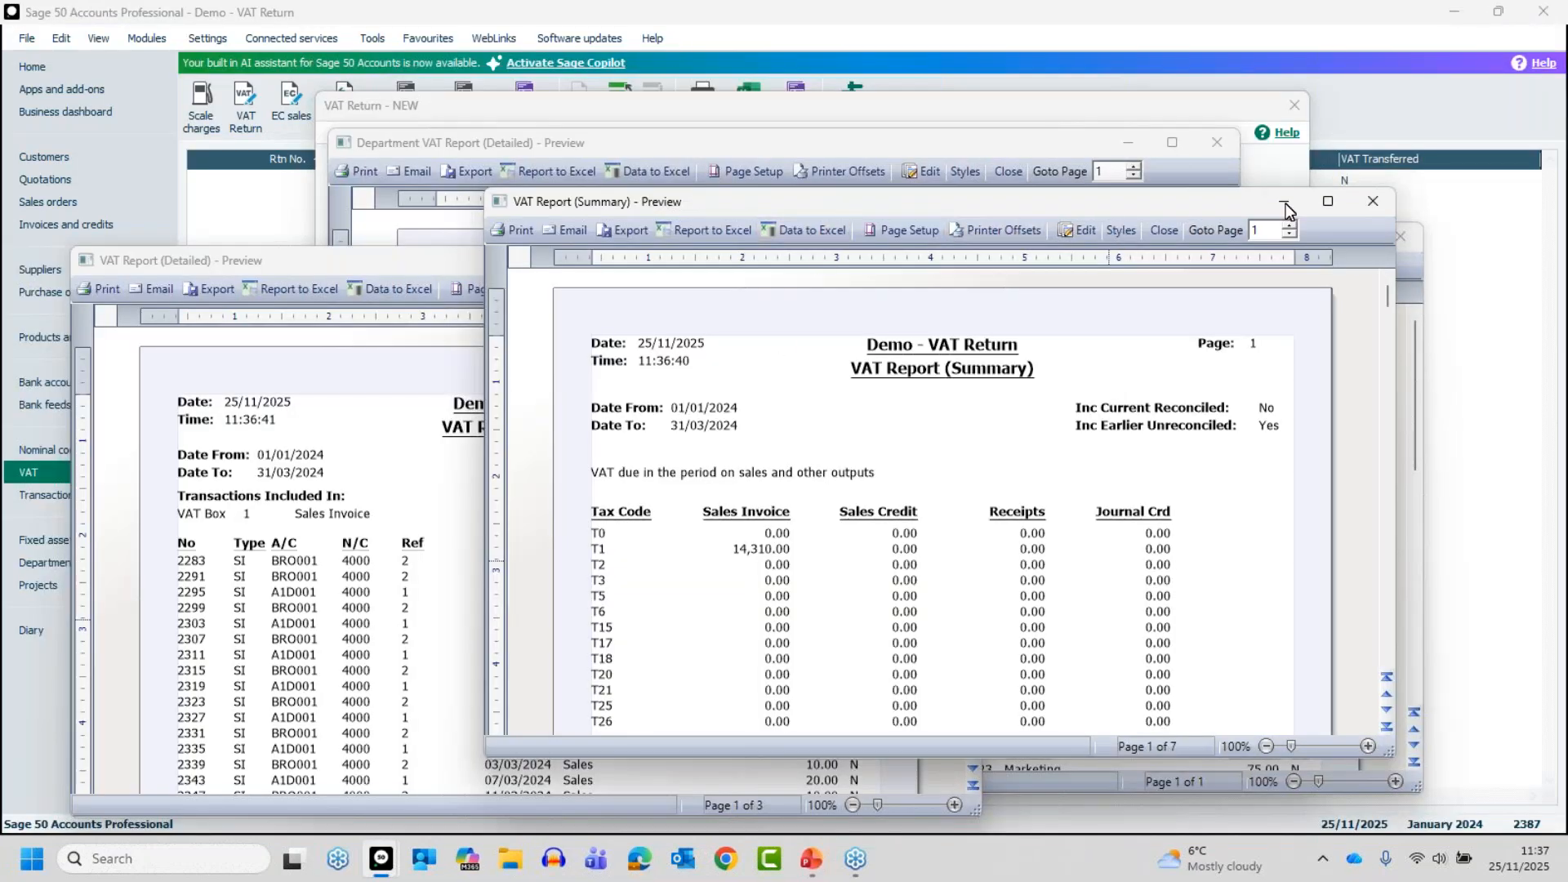
pyautogui.click(1329, 201)
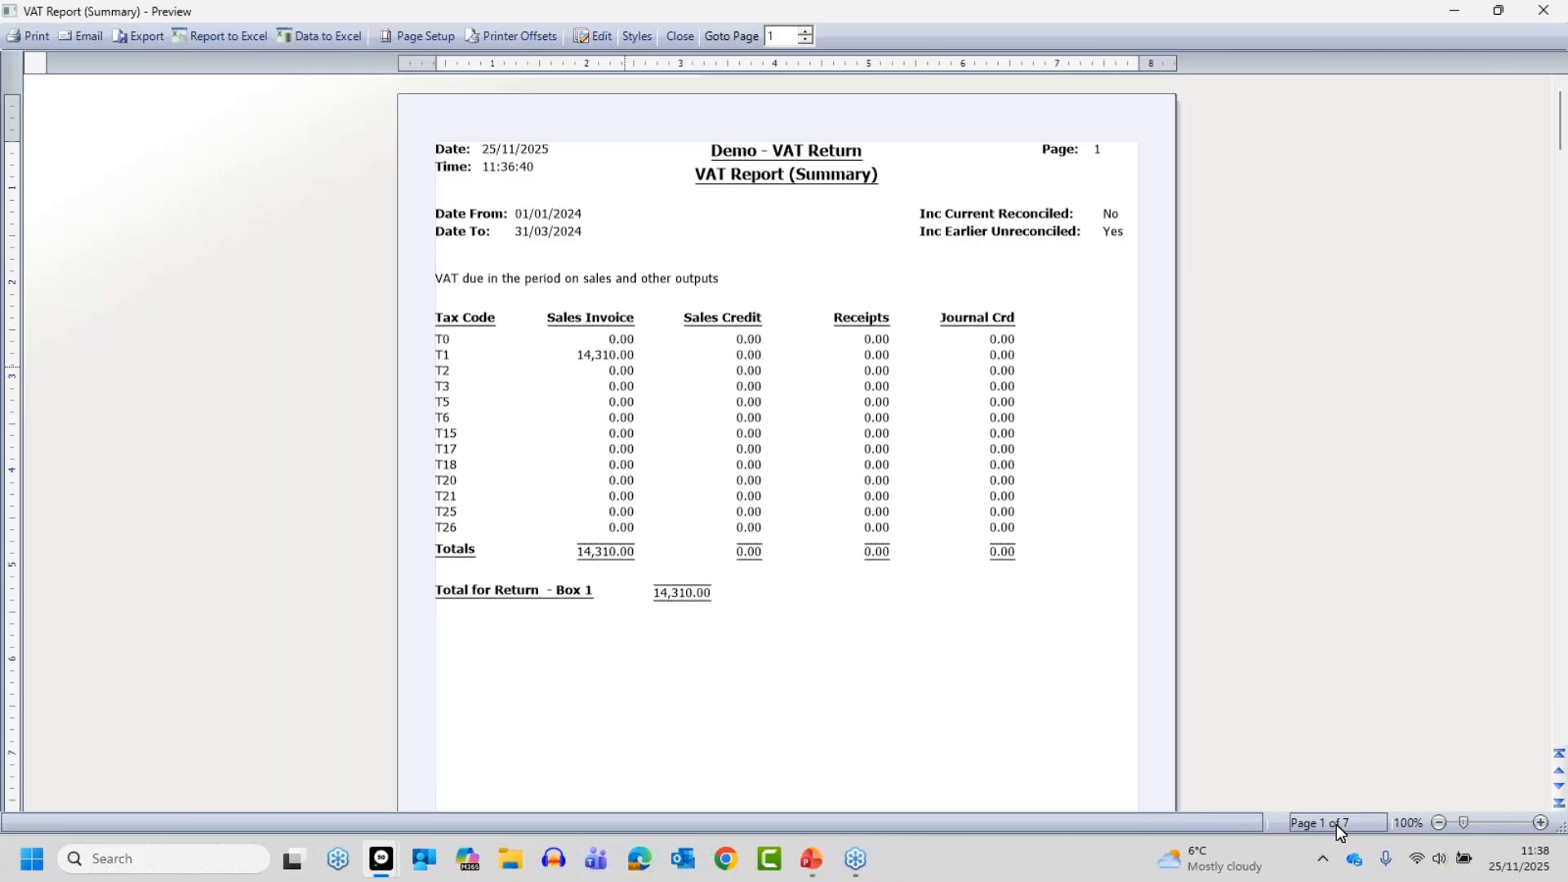
pyautogui.click(678, 36)
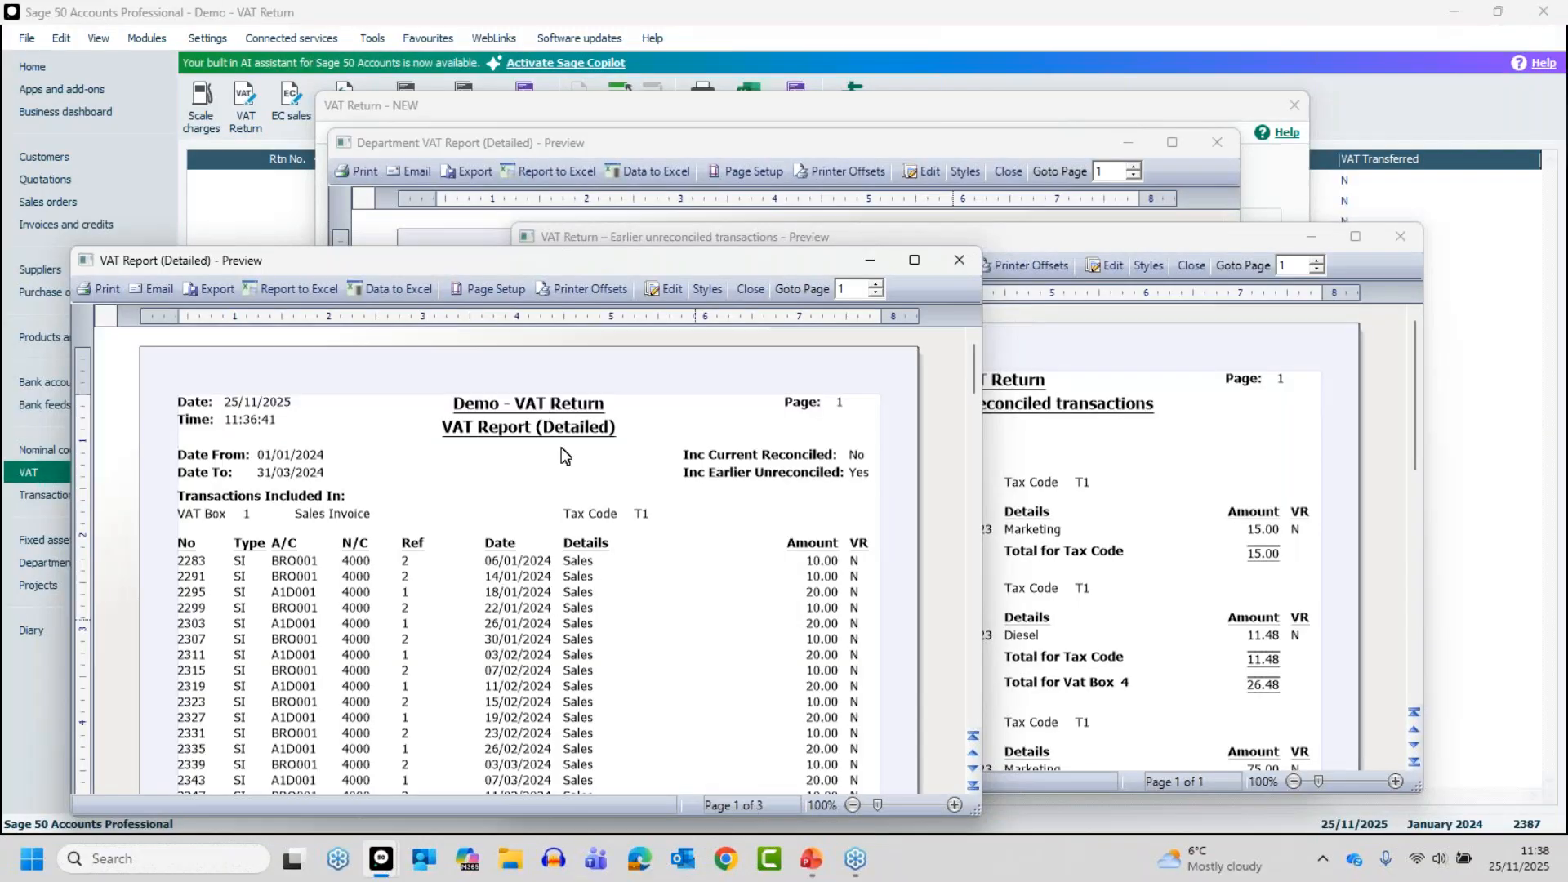
# View the Detailed, Earlier unreconciled transactions and Department VAT Report previews at full size, closing each to return to the VAT Return
pyautogui.doubleClick(562, 260)
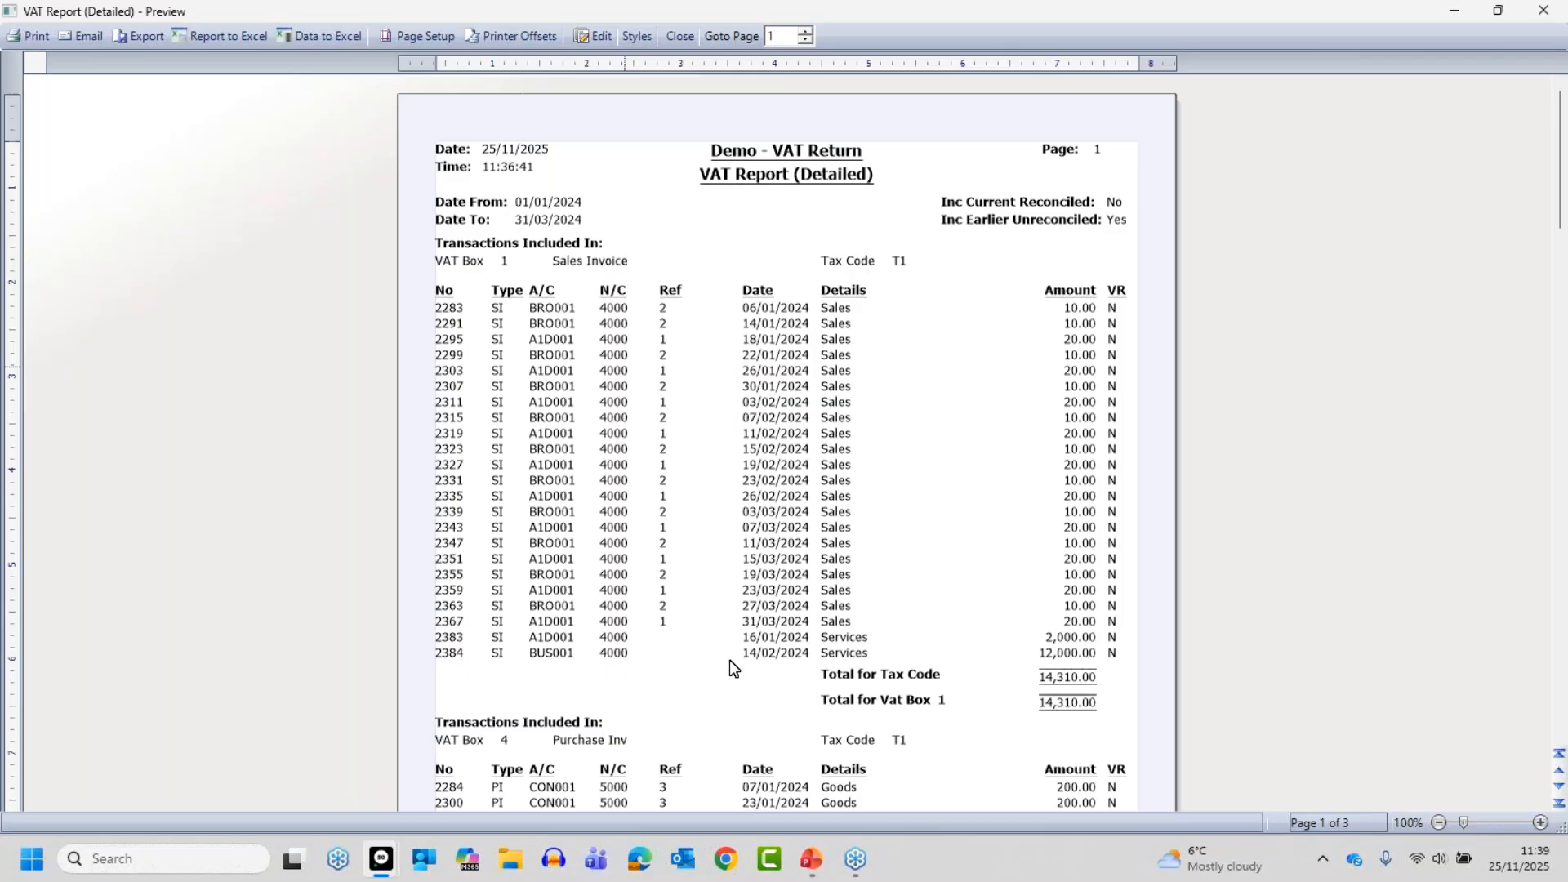
pyautogui.click(683, 36)
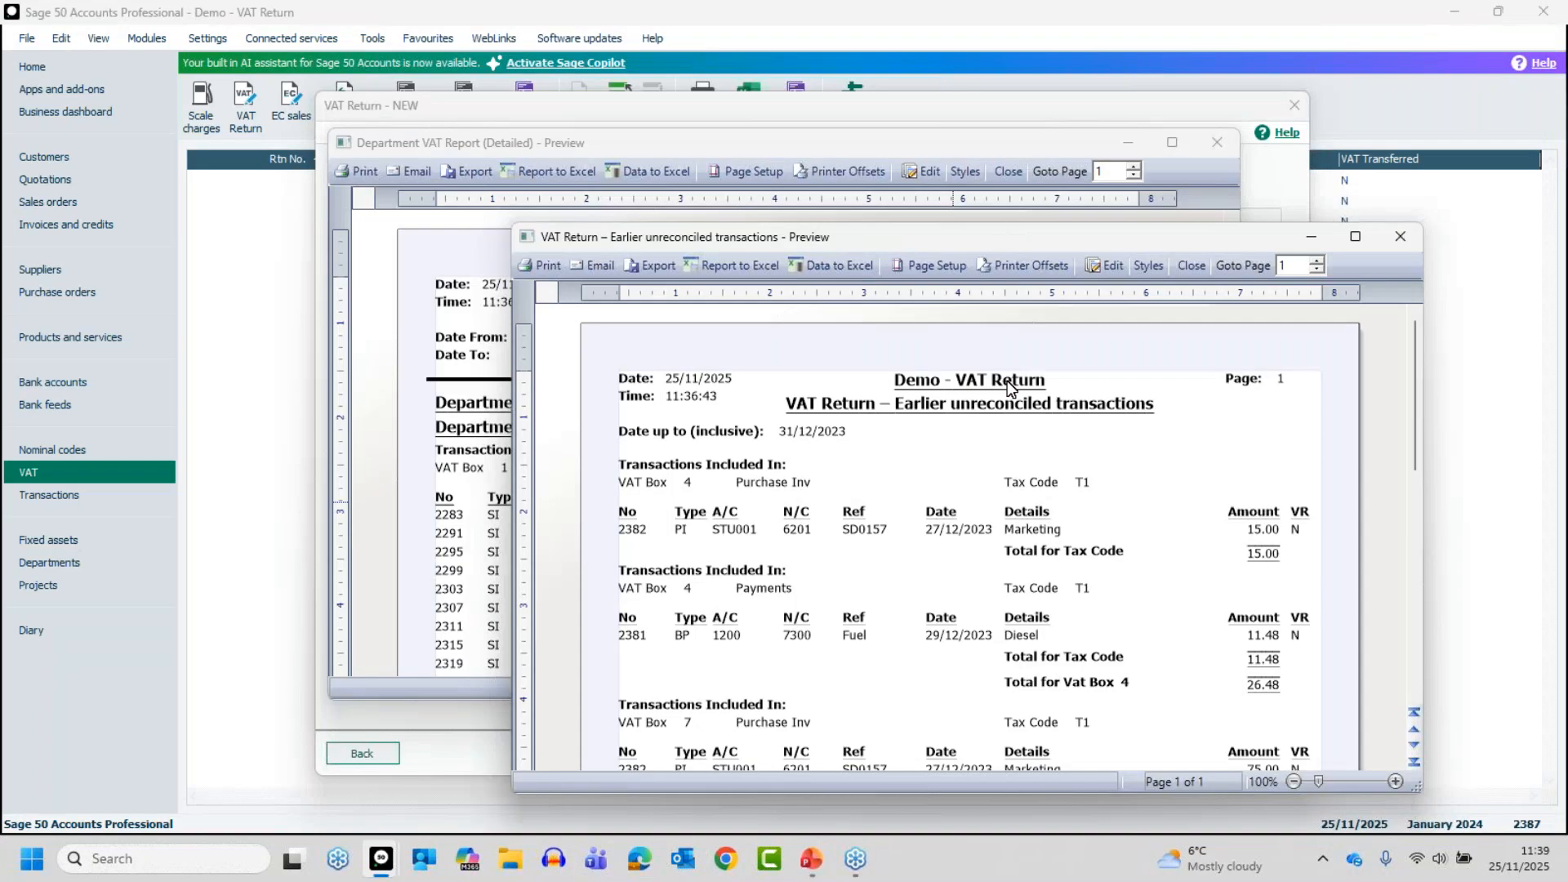
pyautogui.doubleClick(1019, 240)
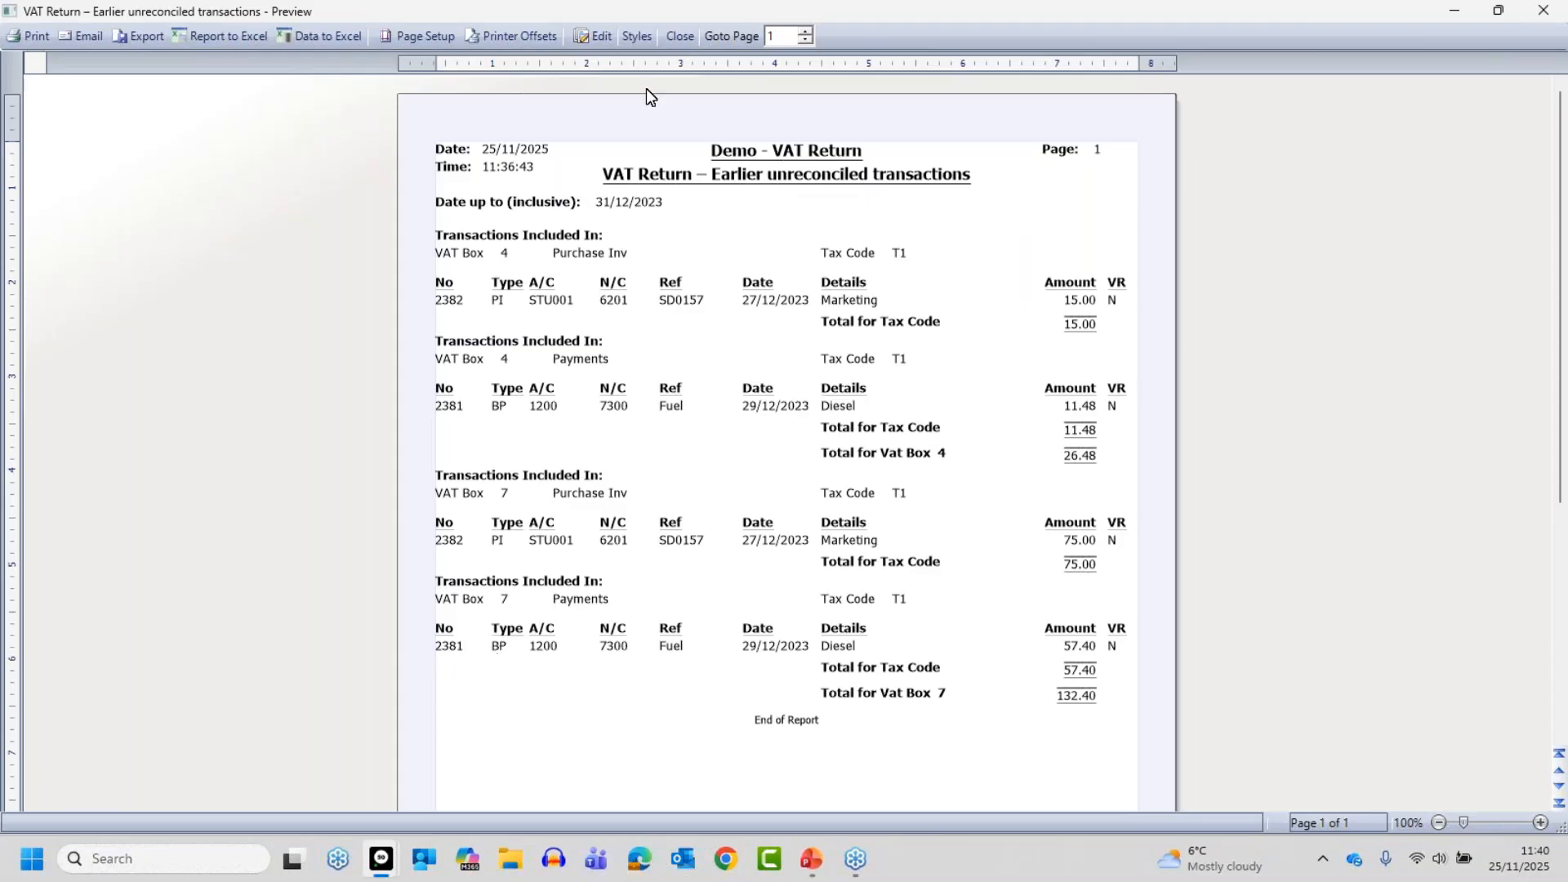
pyautogui.click(679, 37)
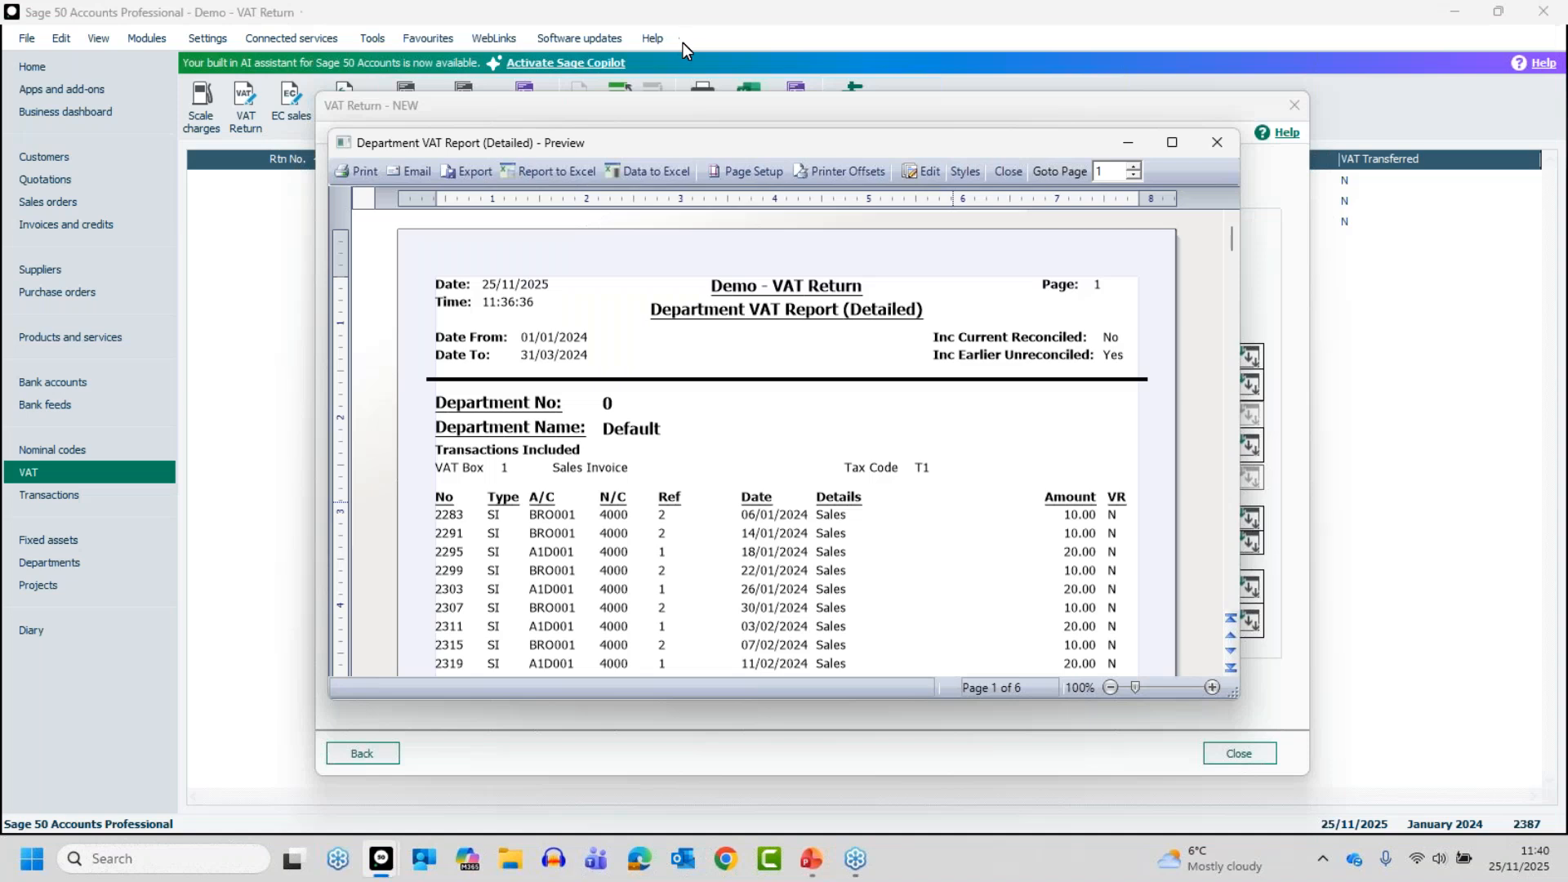
pyautogui.click(1173, 144)
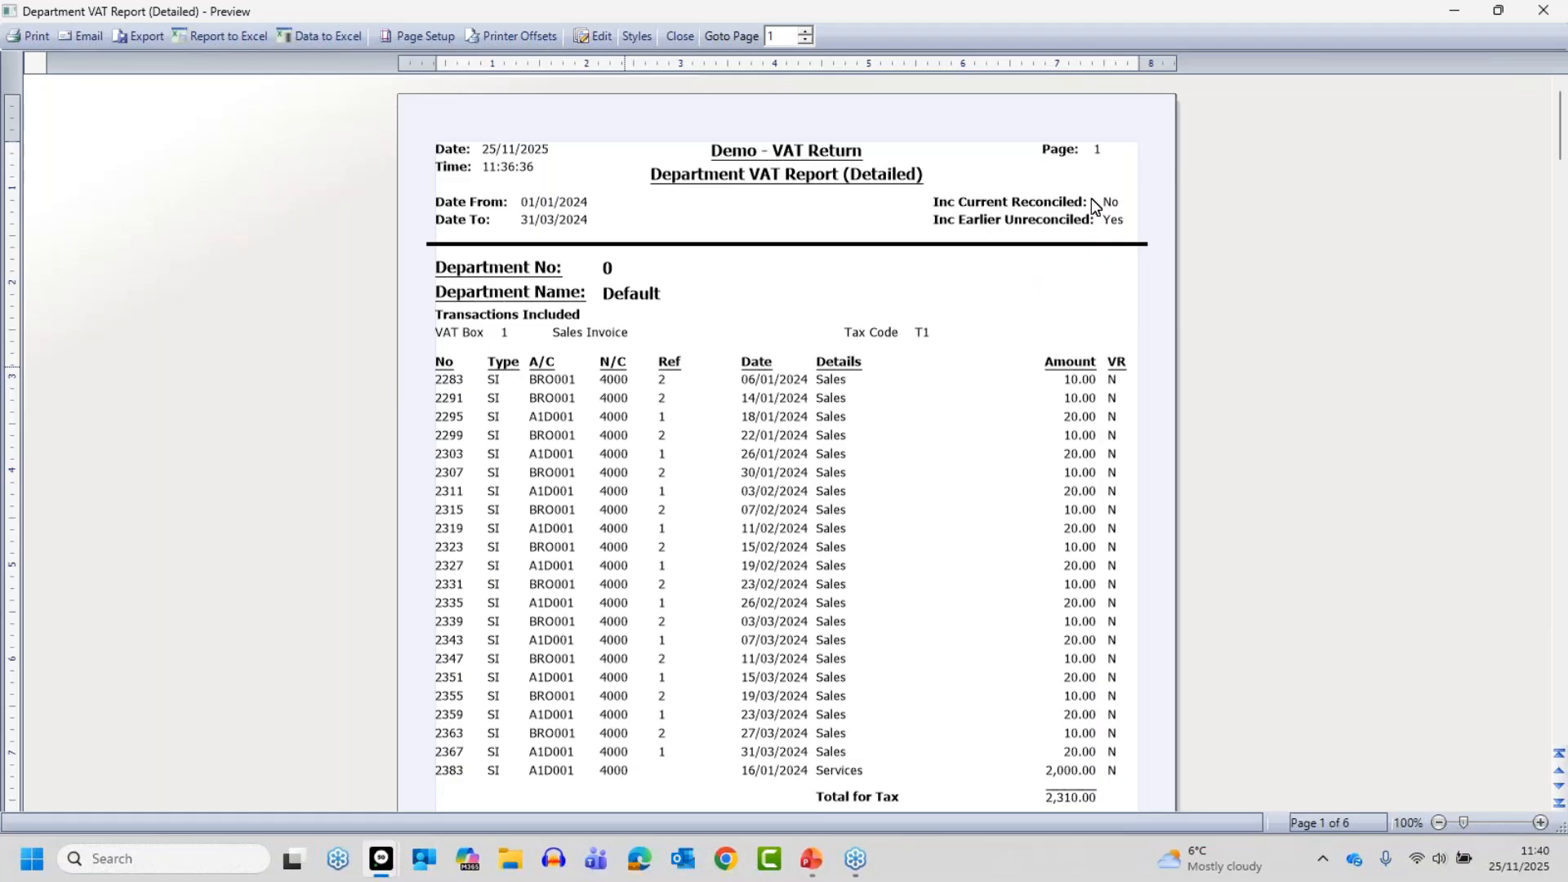
pyautogui.click(681, 37)
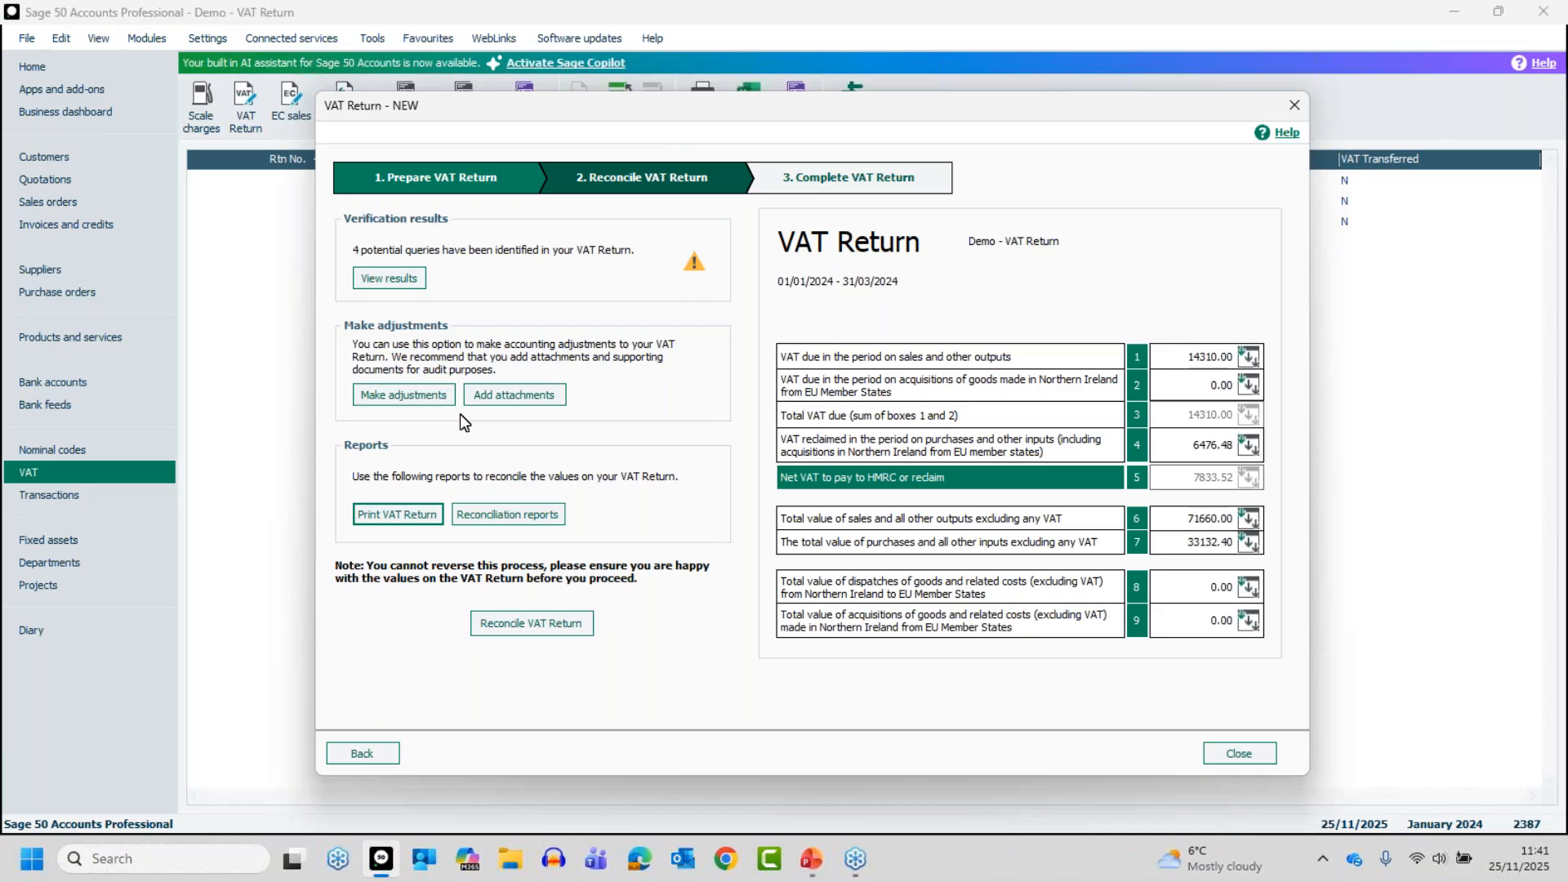
# Add a manual adjustment of 100 to box 1 with the reason "Test", save it and return to the VAT Return
pyautogui.click(405, 395)
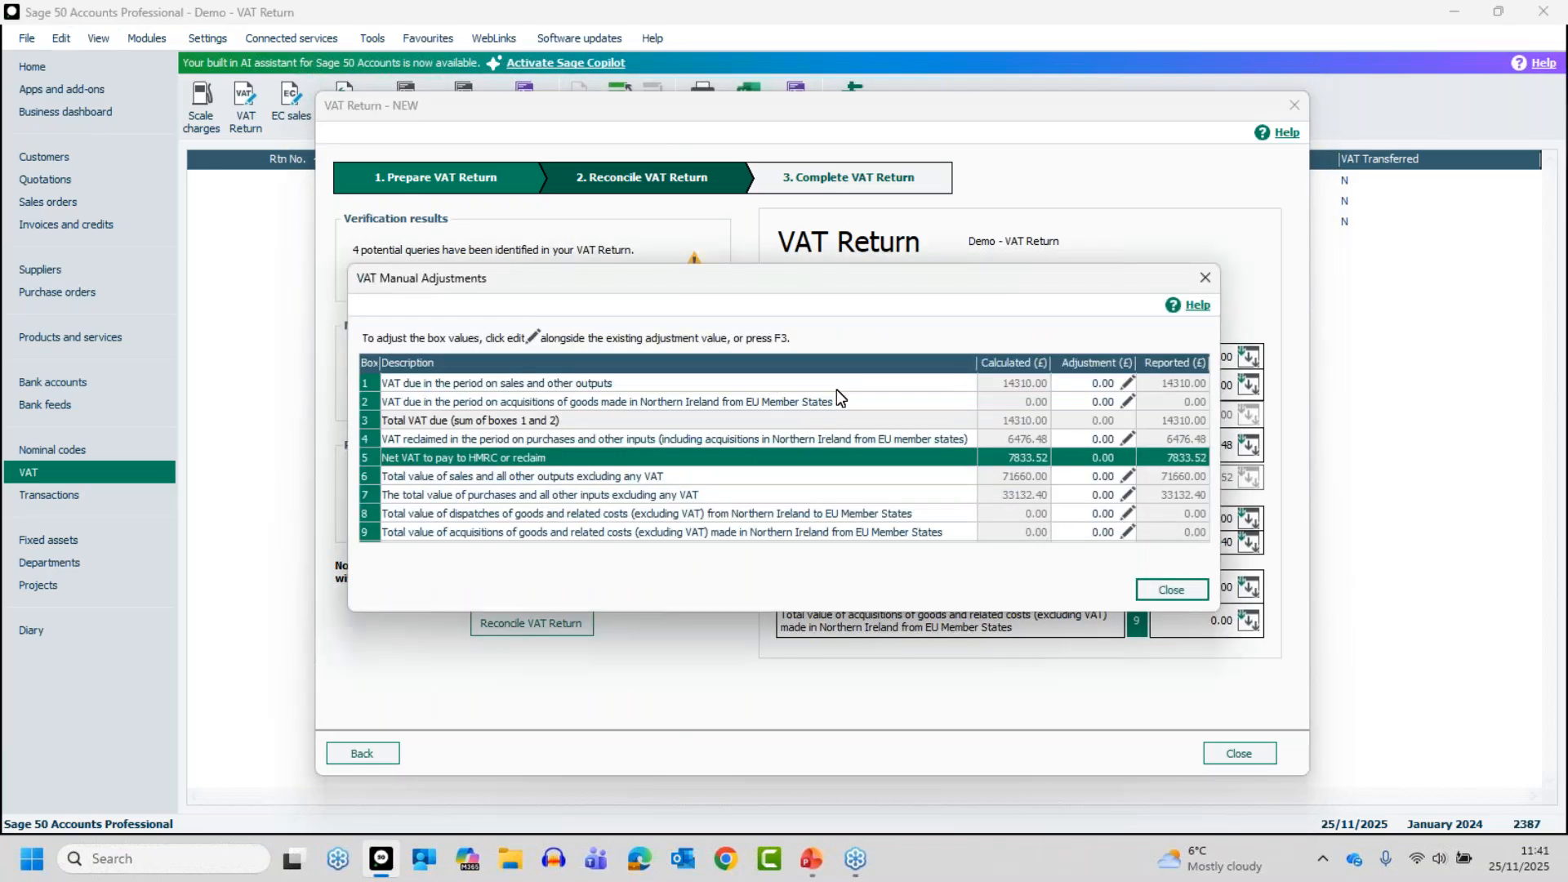
pyautogui.moveTo(903, 282); pyautogui.dragTo(789, 321)
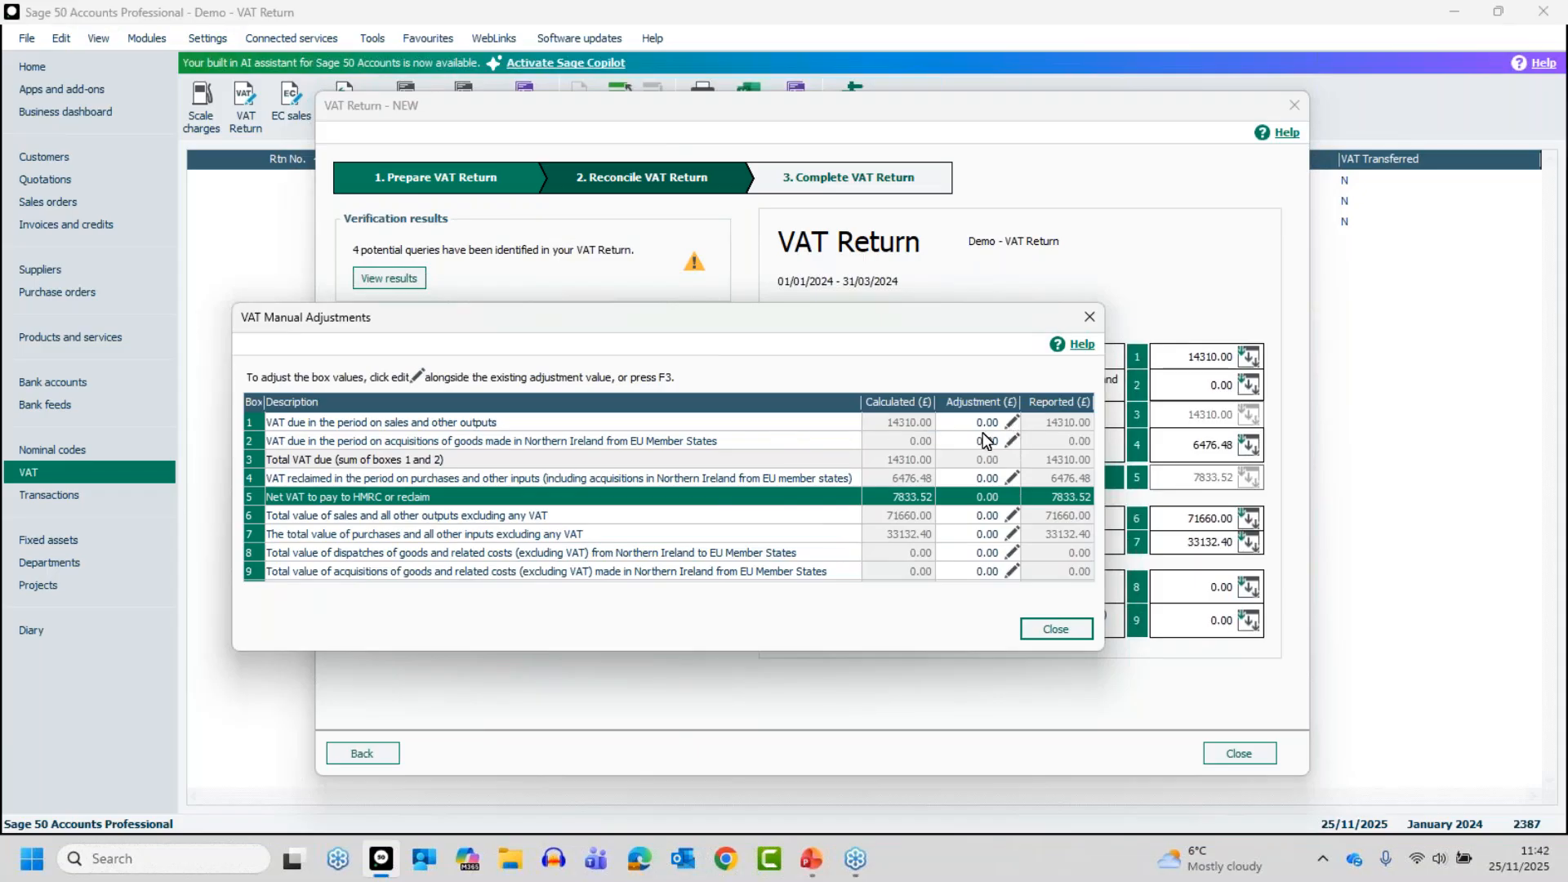
pyautogui.click(1011, 421)
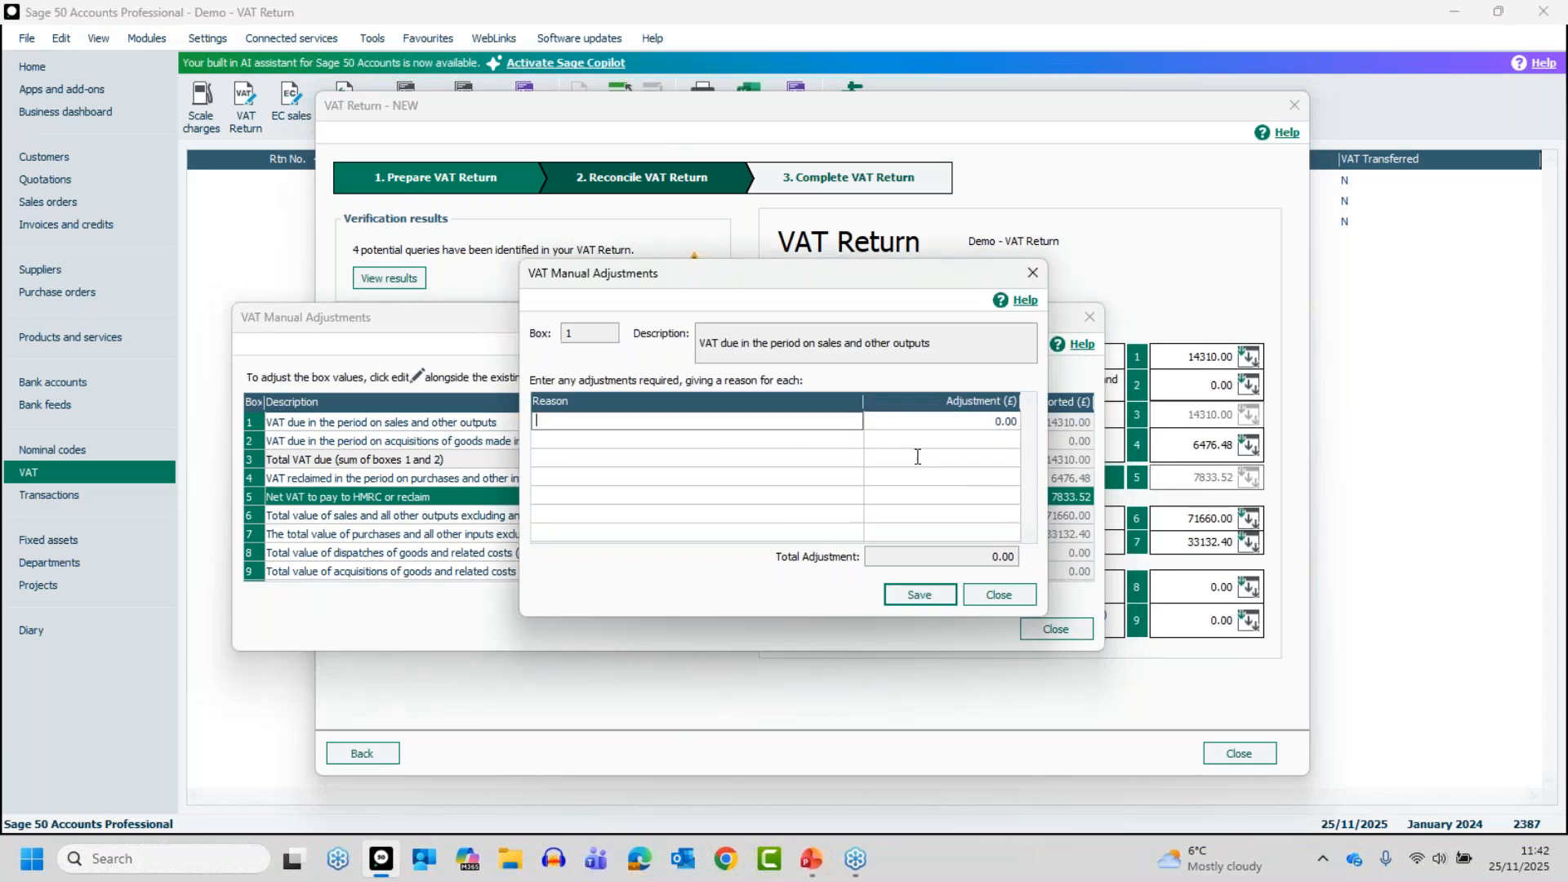
pyautogui.write('Test')
pyautogui.press('Tab')
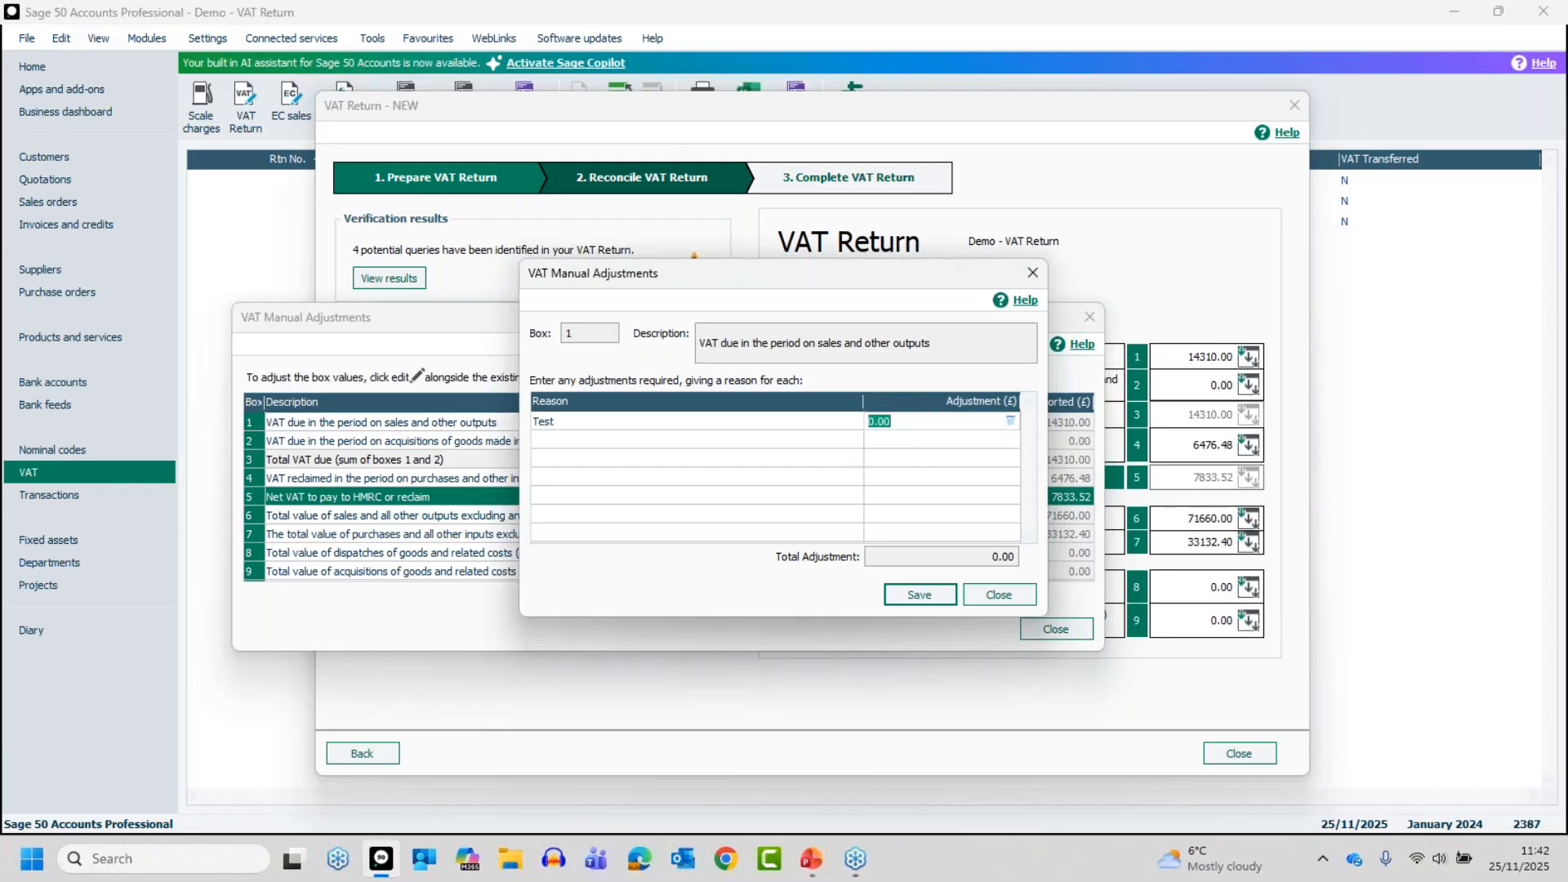
pyautogui.write('100')
pyautogui.press('Tab')
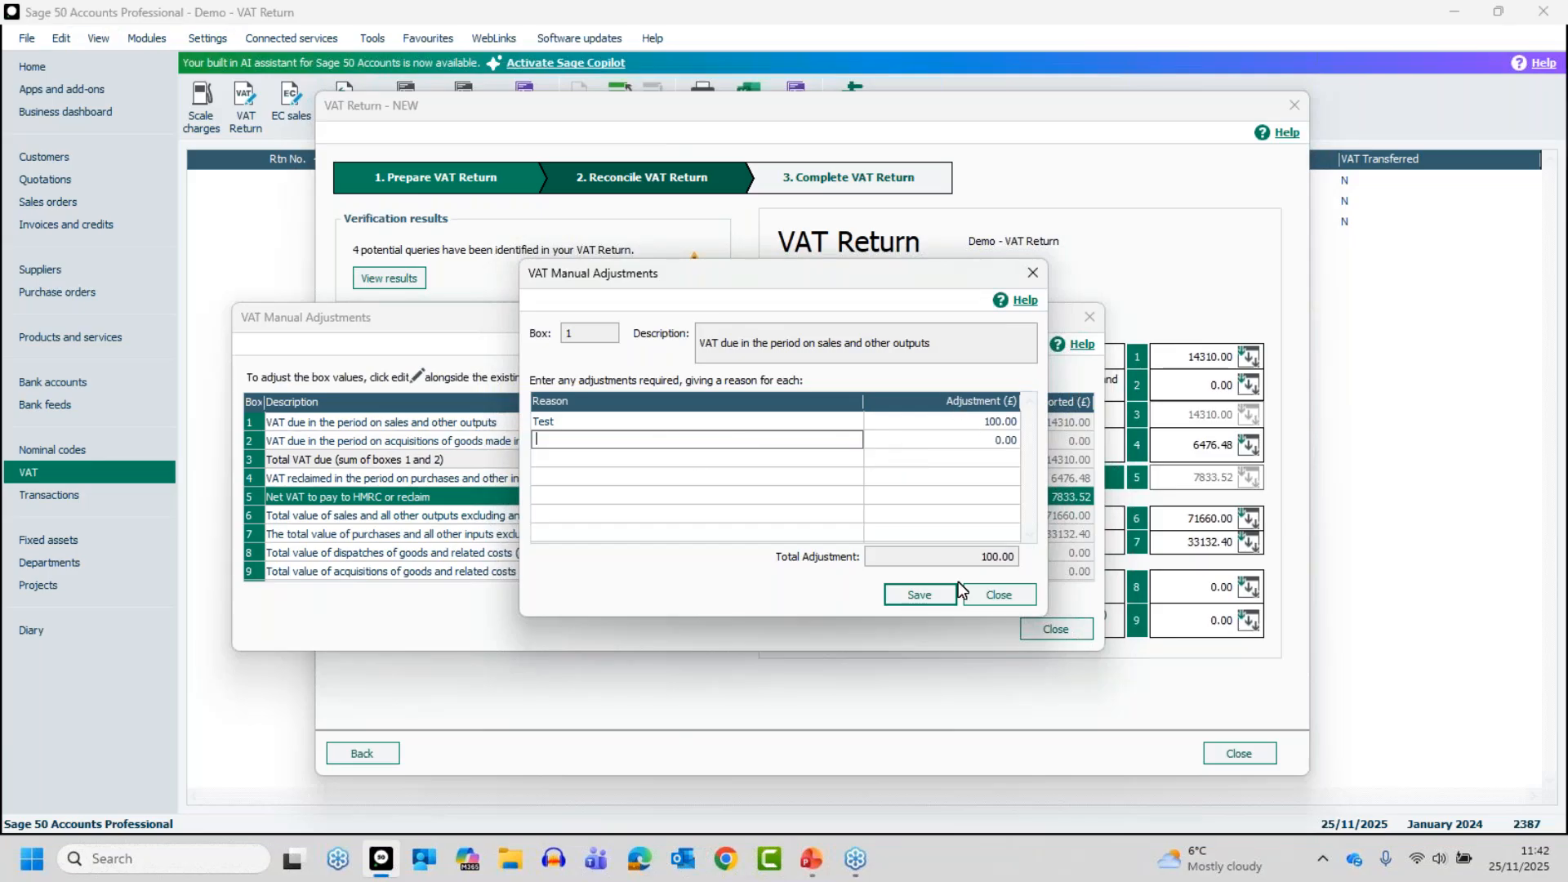
pyautogui.click(926, 596)
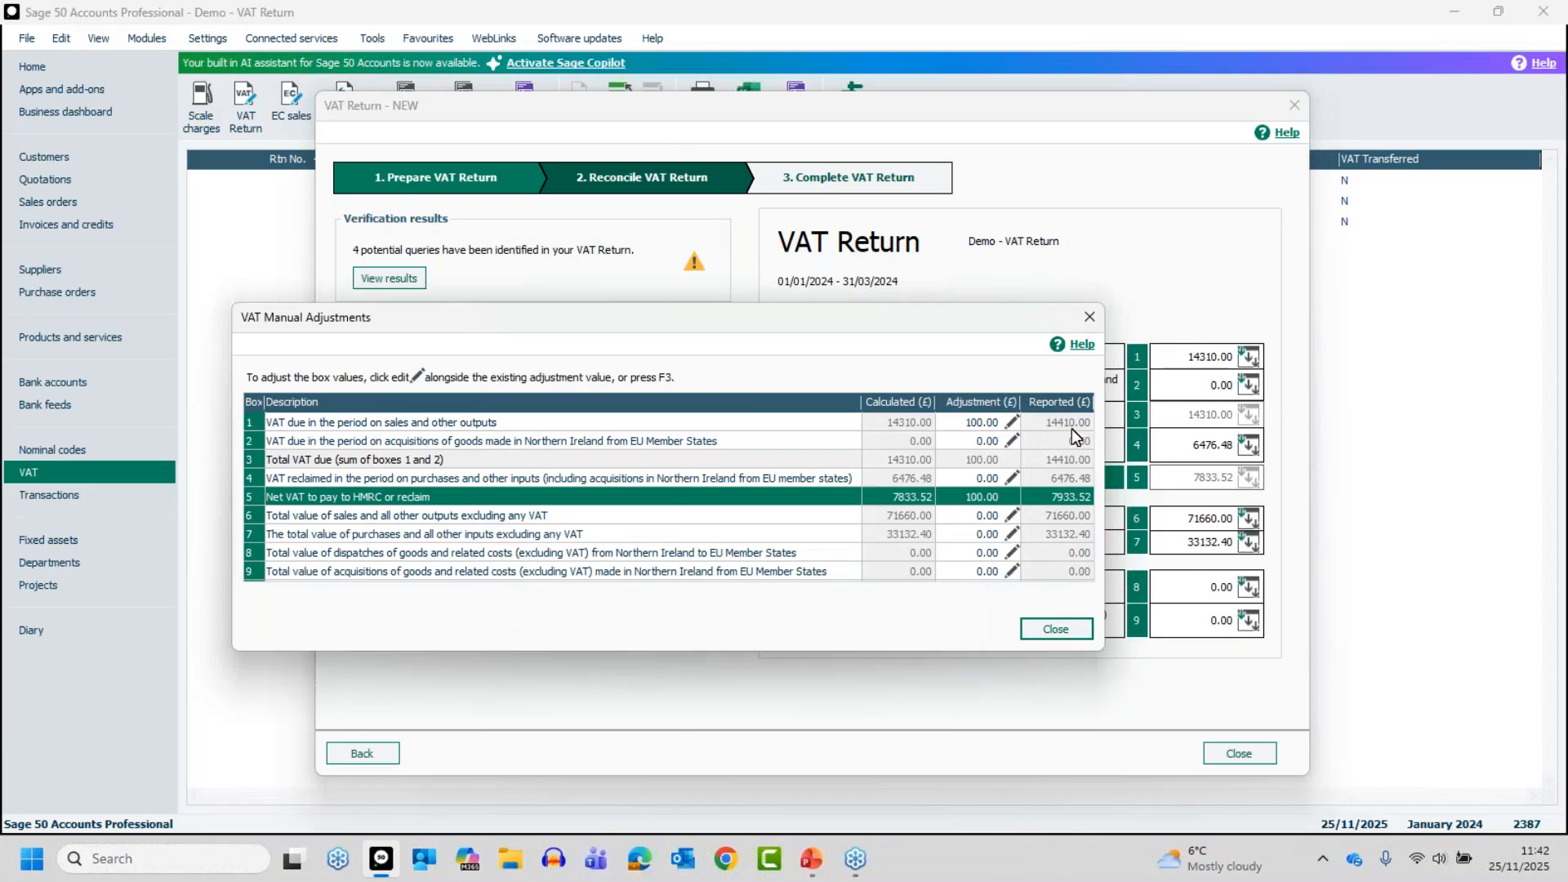
pyautogui.click(1057, 628)
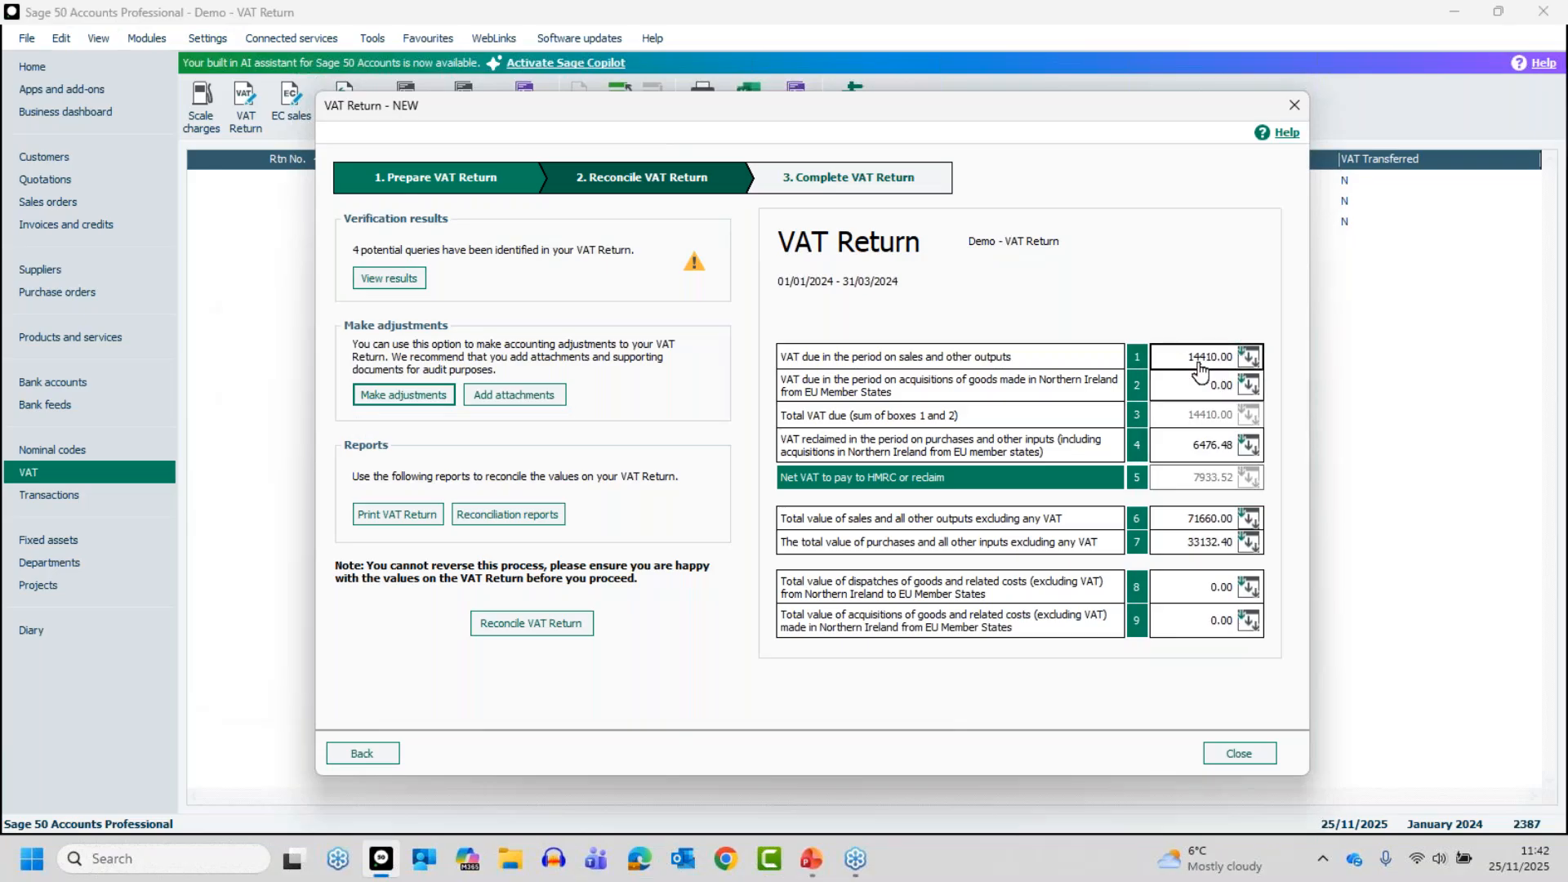
# Delete the manual adjustment from box 1, save the change and return to the VAT Return
pyautogui.click(387, 397)
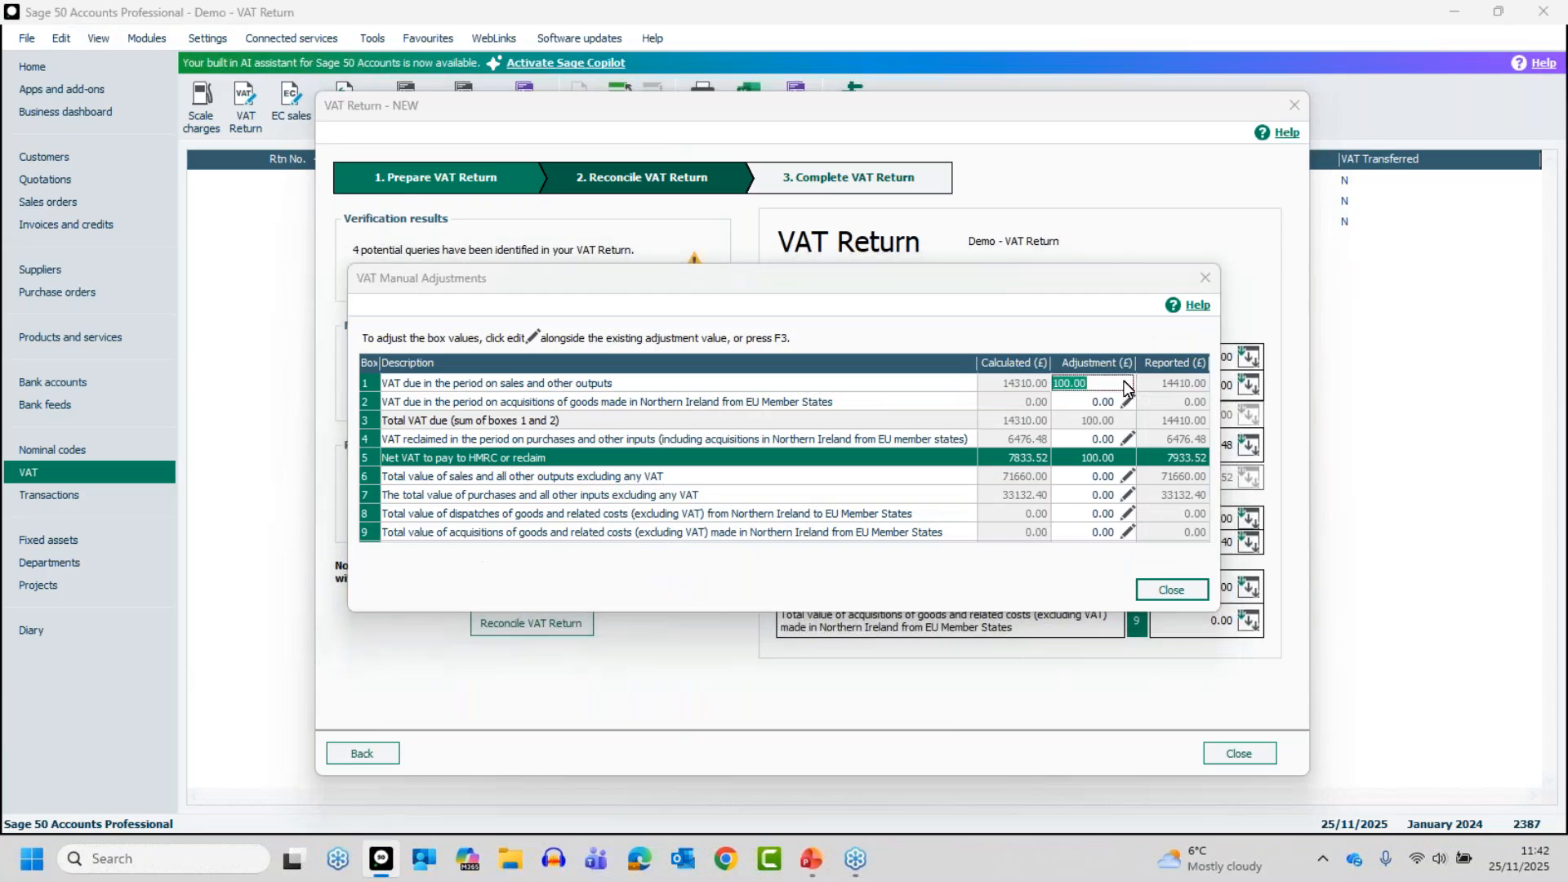
pyautogui.click(1128, 384)
pyautogui.press('Delete')
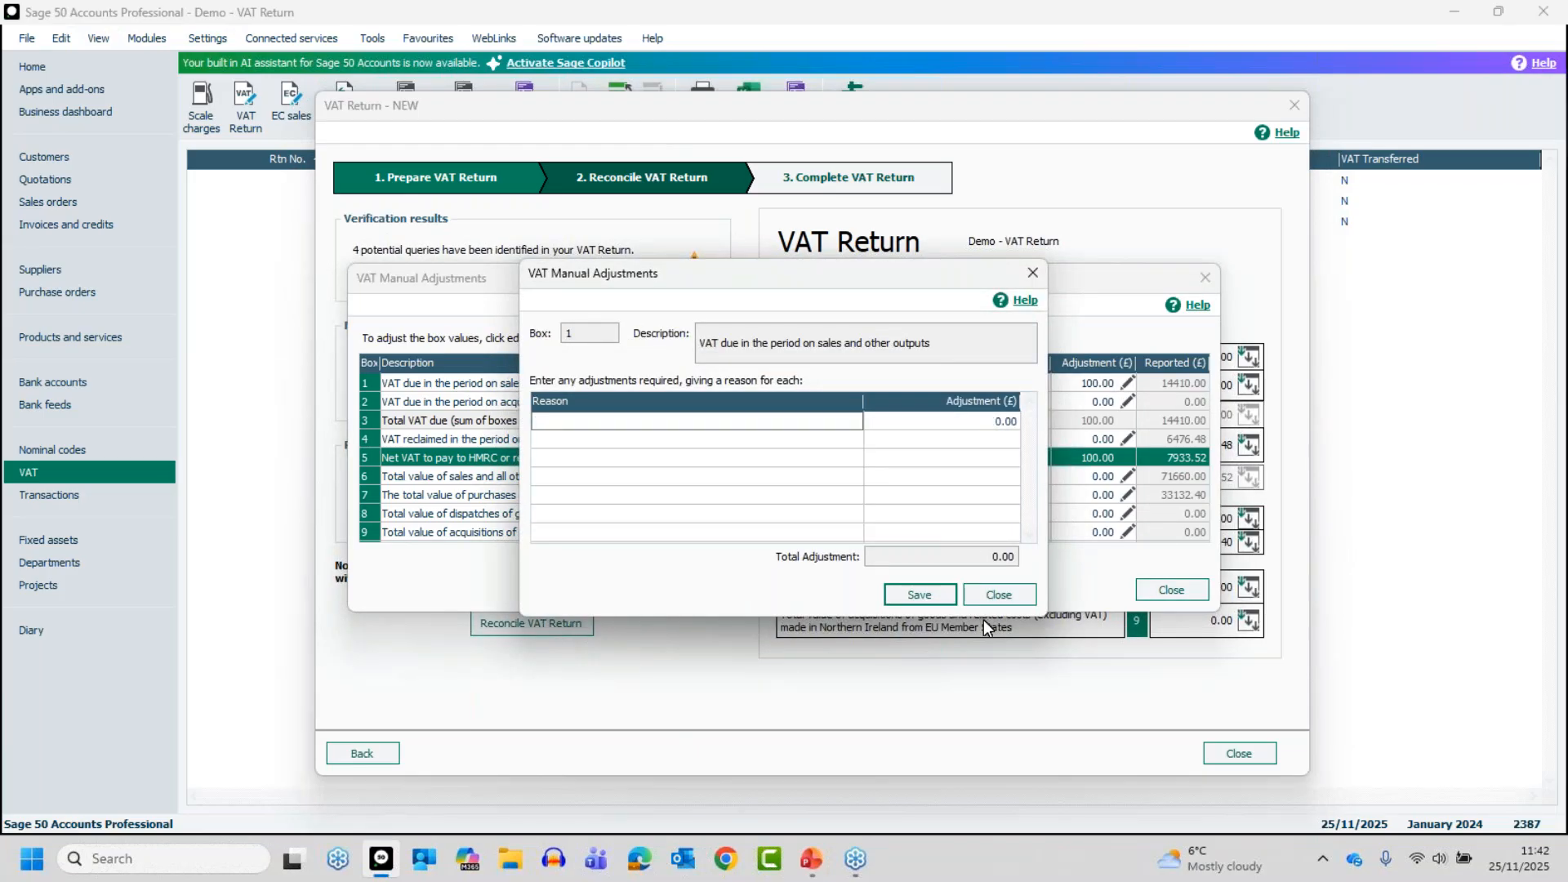
pyautogui.click(920, 594)
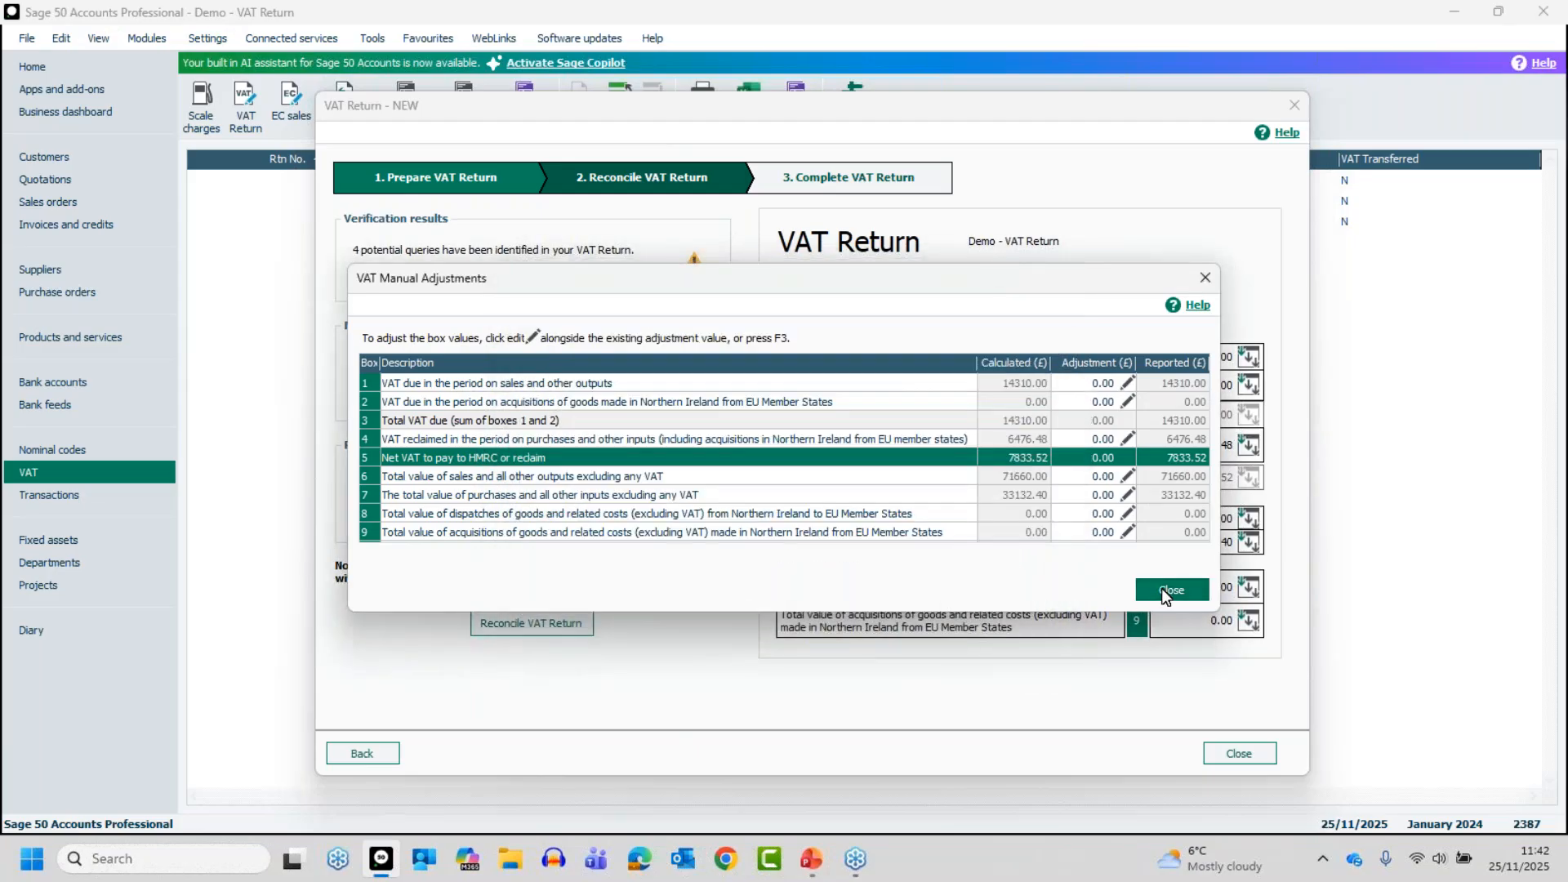
pyautogui.click(1163, 590)
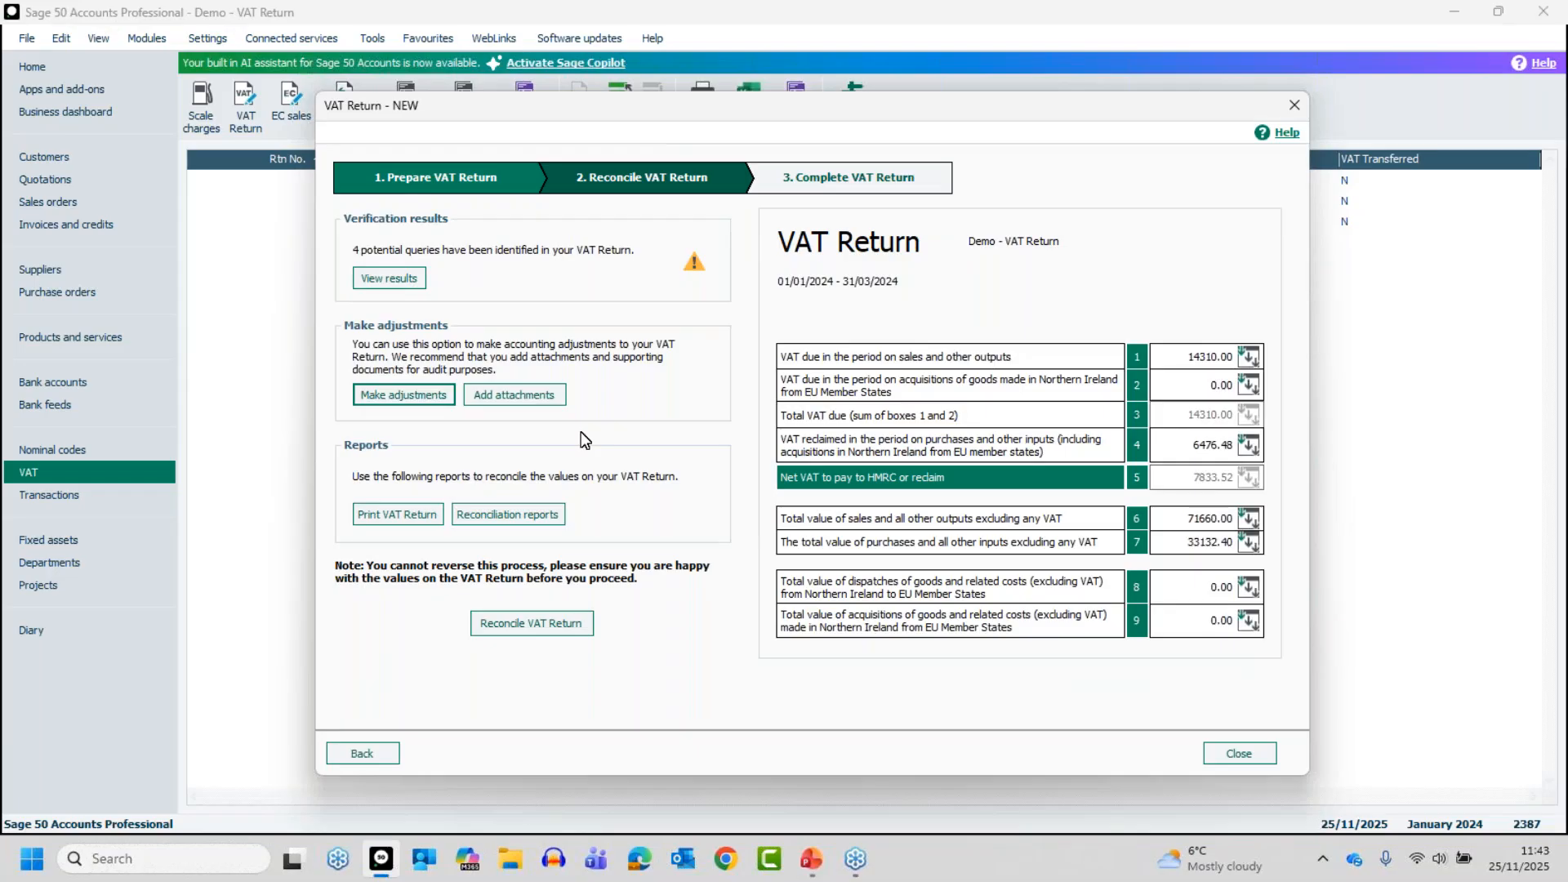
# Check the attachment window without adding a file, and reconcile the VAT Return, agreeing to flag its transactions as VAT reconciled
pyautogui.click(514, 396)
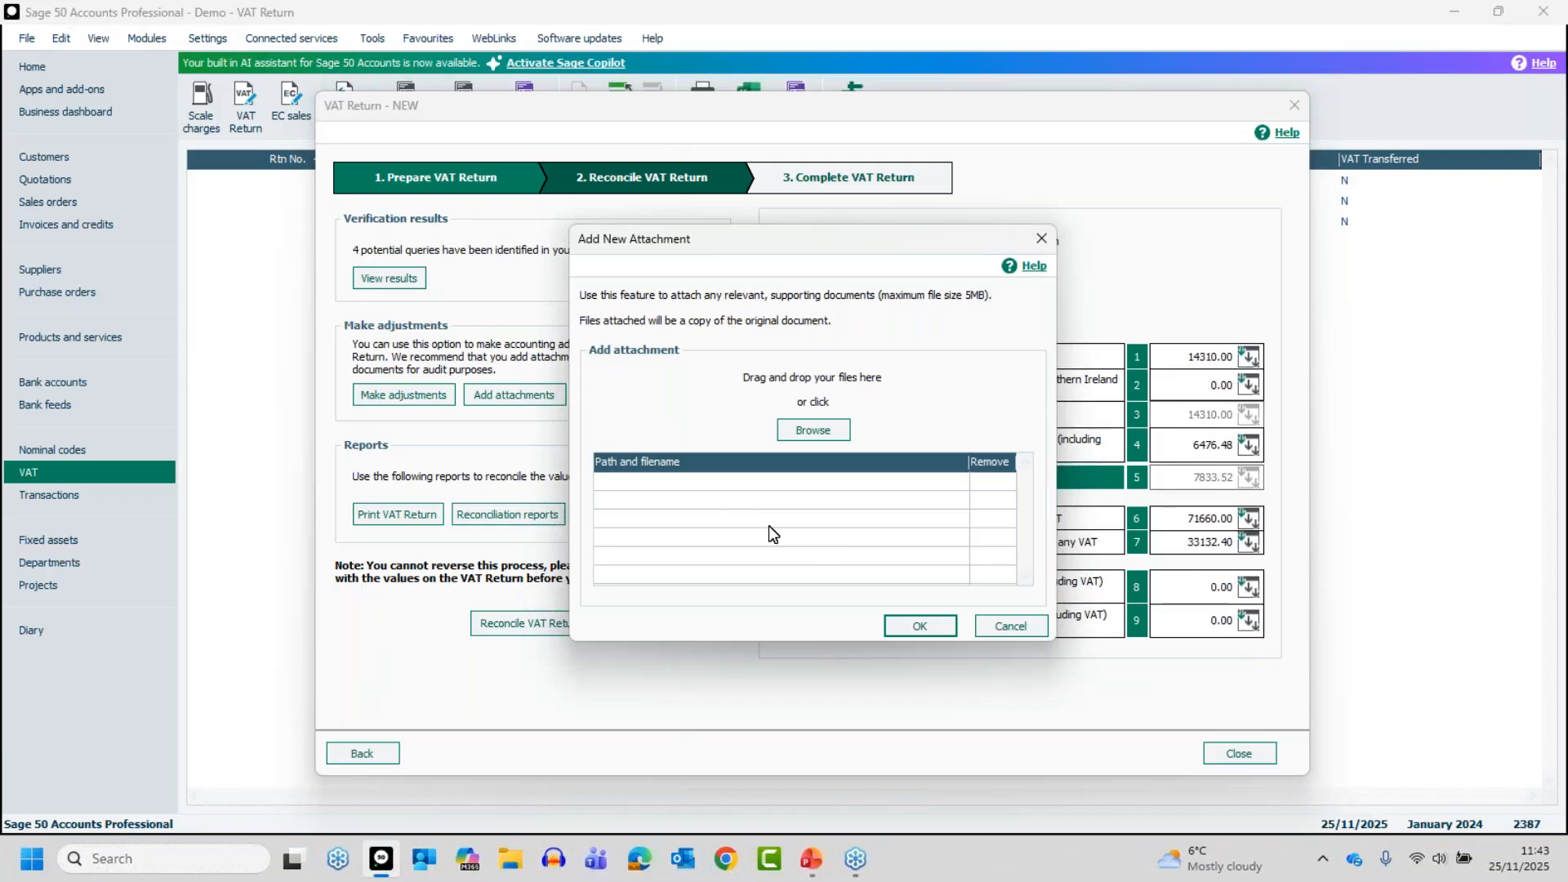
pyautogui.click(1008, 625)
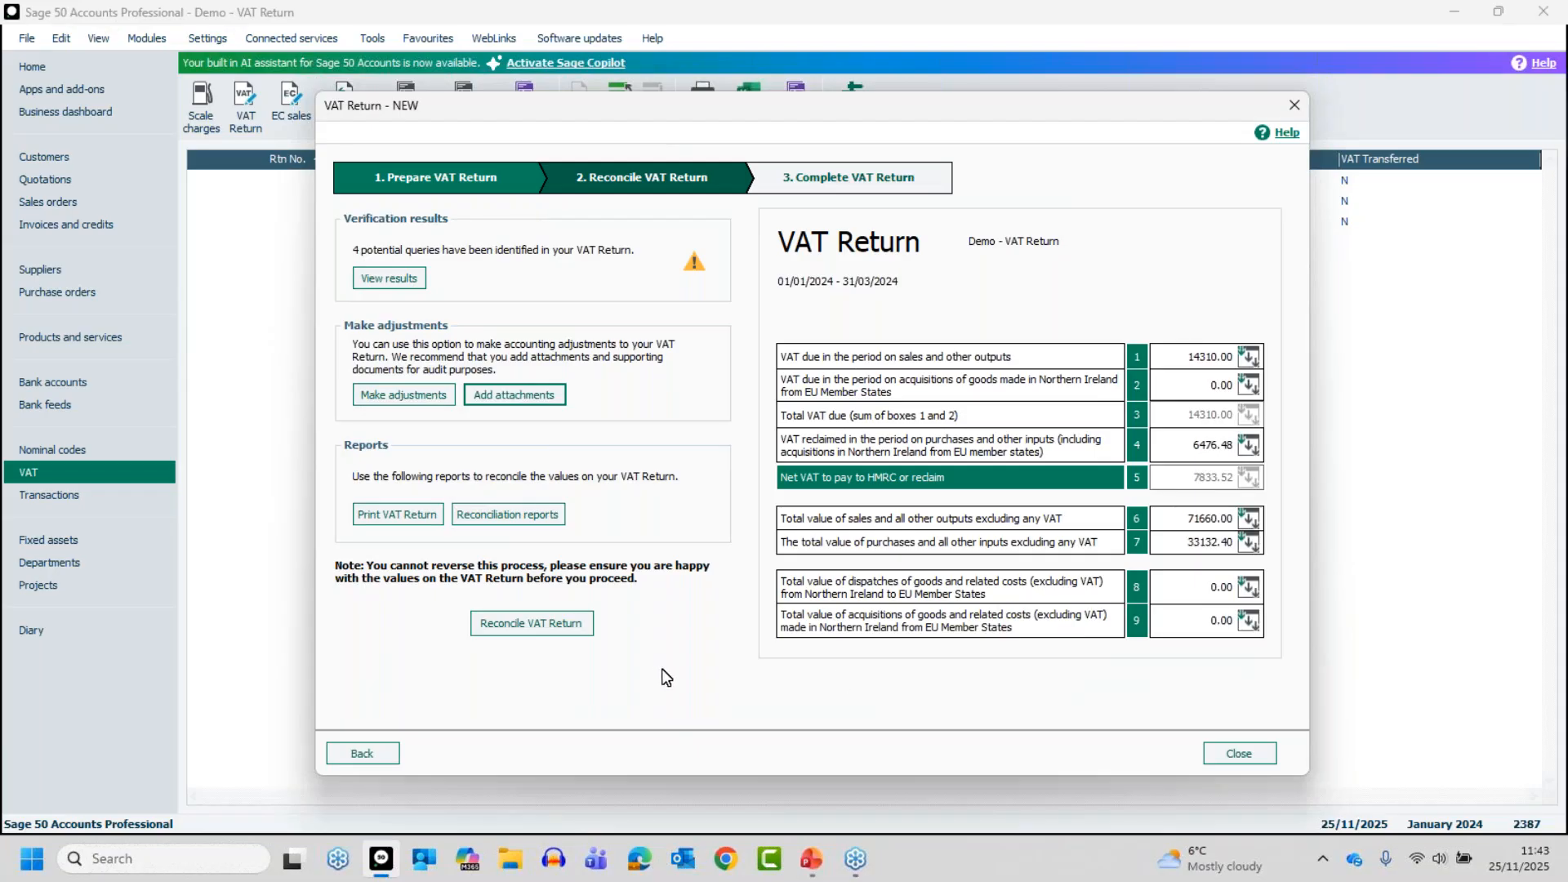
pyautogui.click(529, 623)
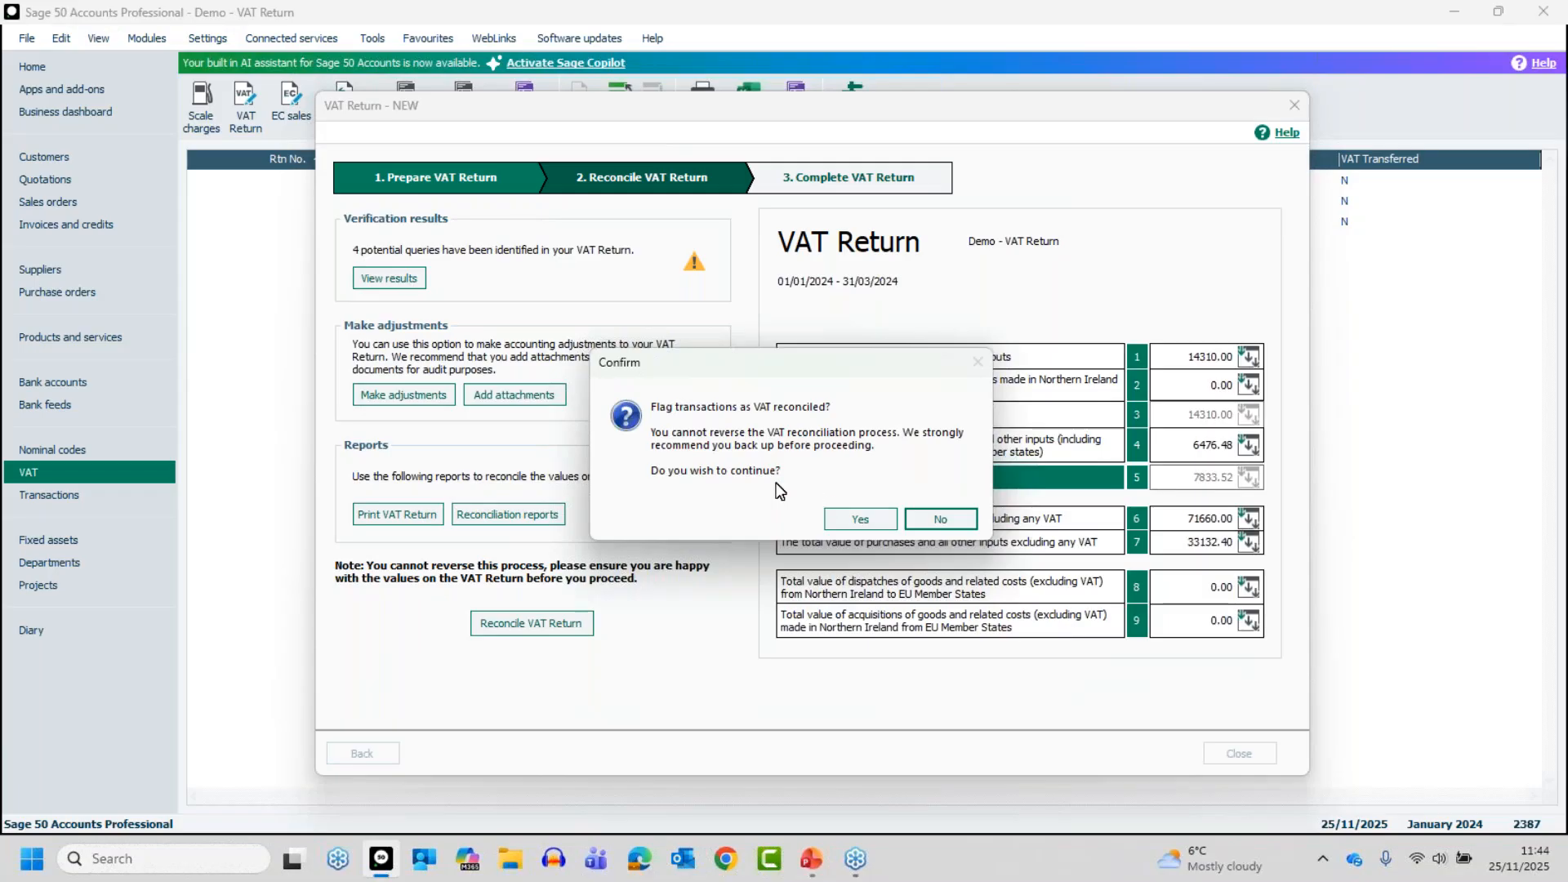
pyautogui.click(864, 523)
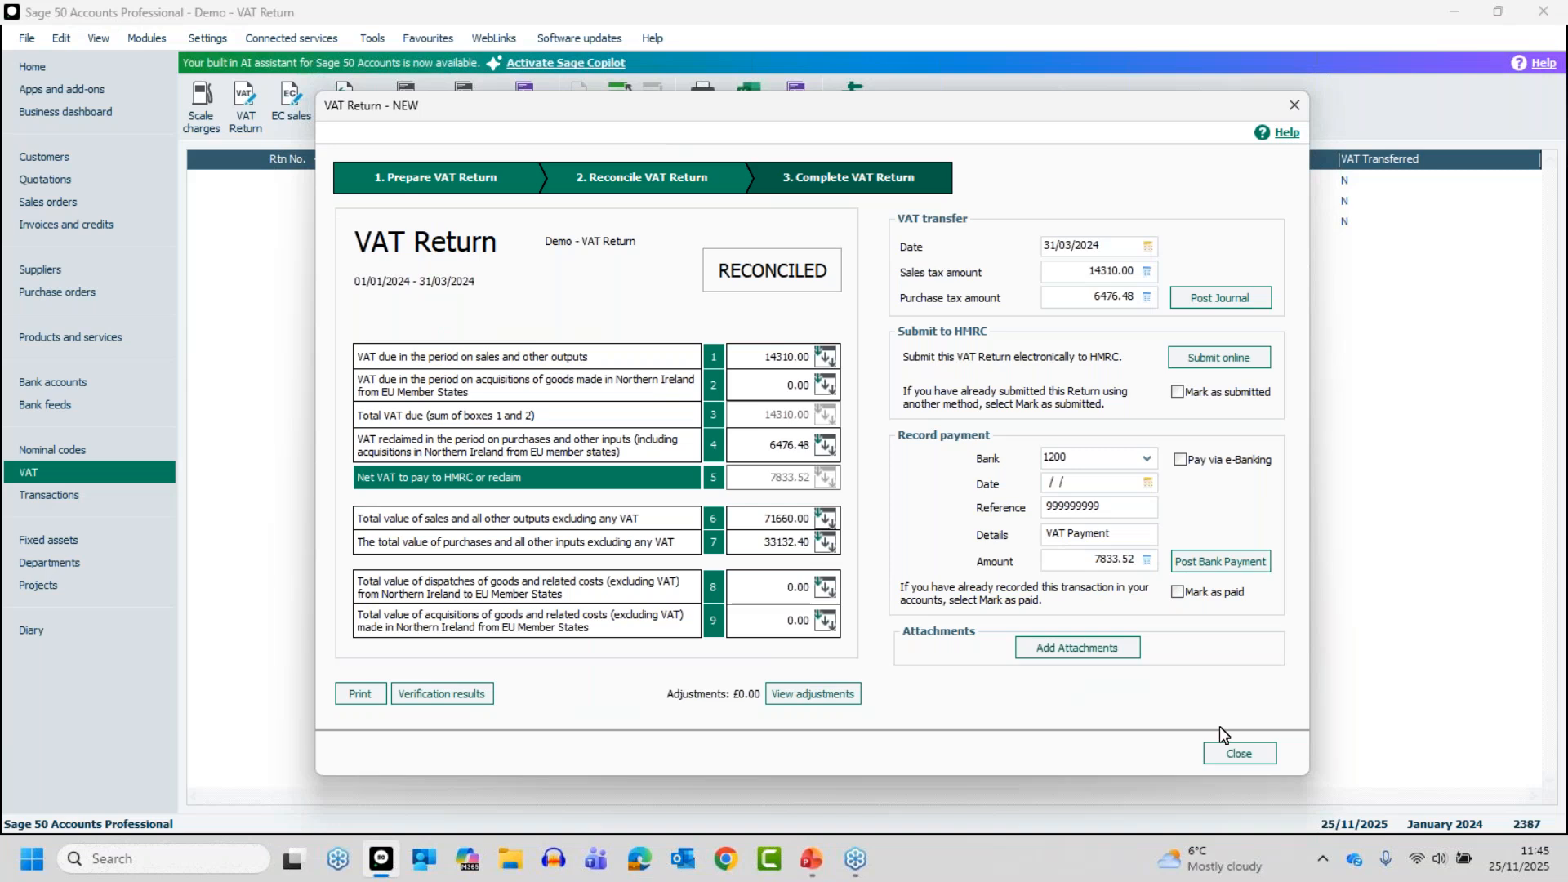
# Close the reconciled VAT Return and reopen the 01/01/2024 to 31/03/2024 return from the list of VAT Returns
pyautogui.hotkey('alt', 'Tab')
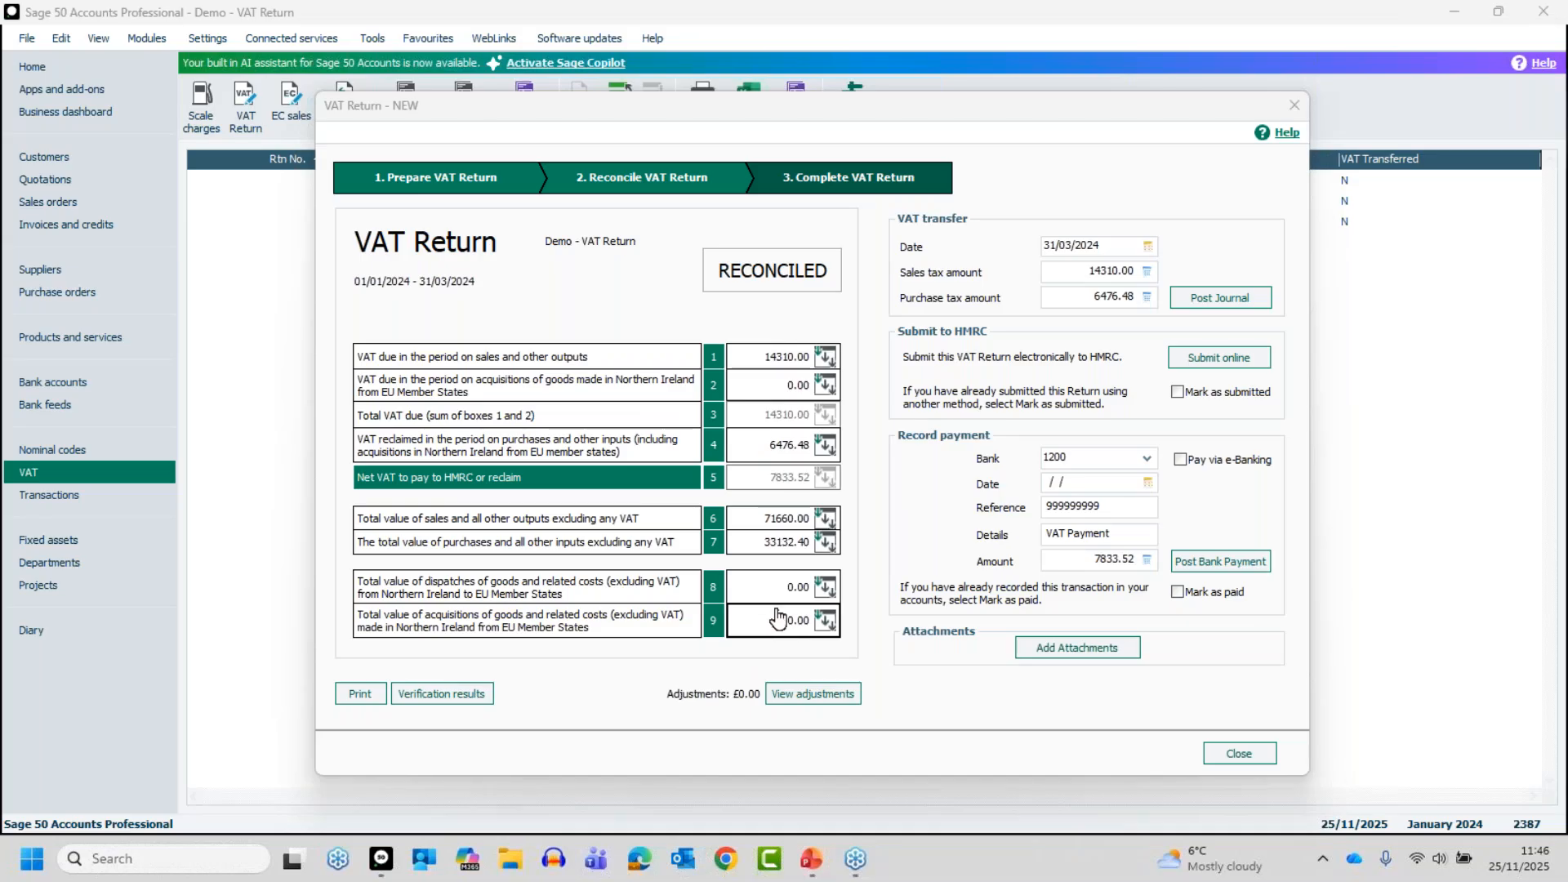
pyautogui.click(1218, 753)
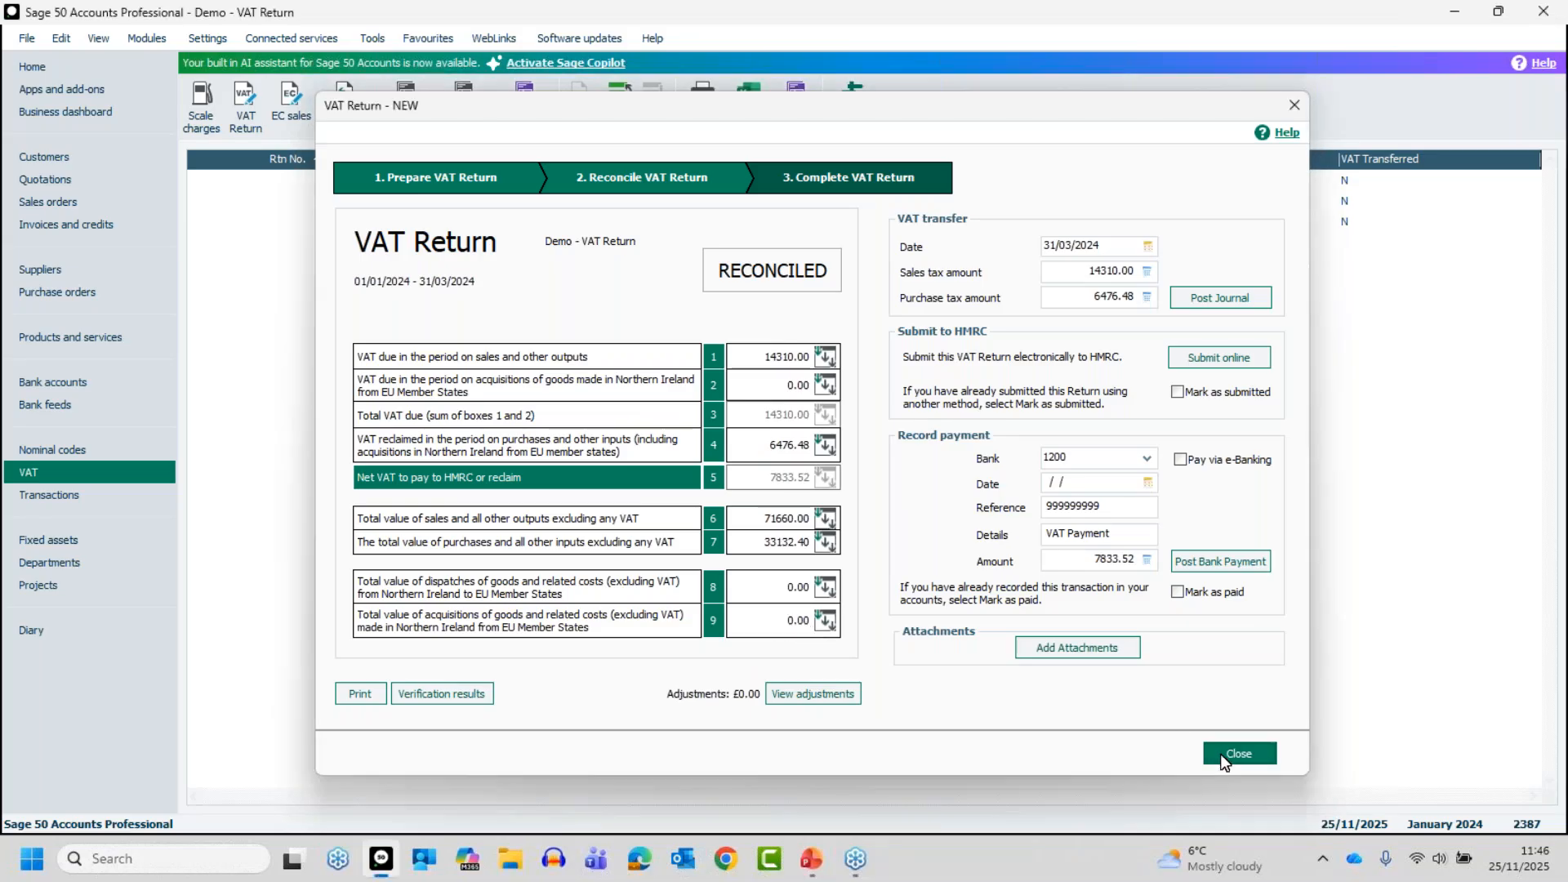
pyautogui.click(379, 248)
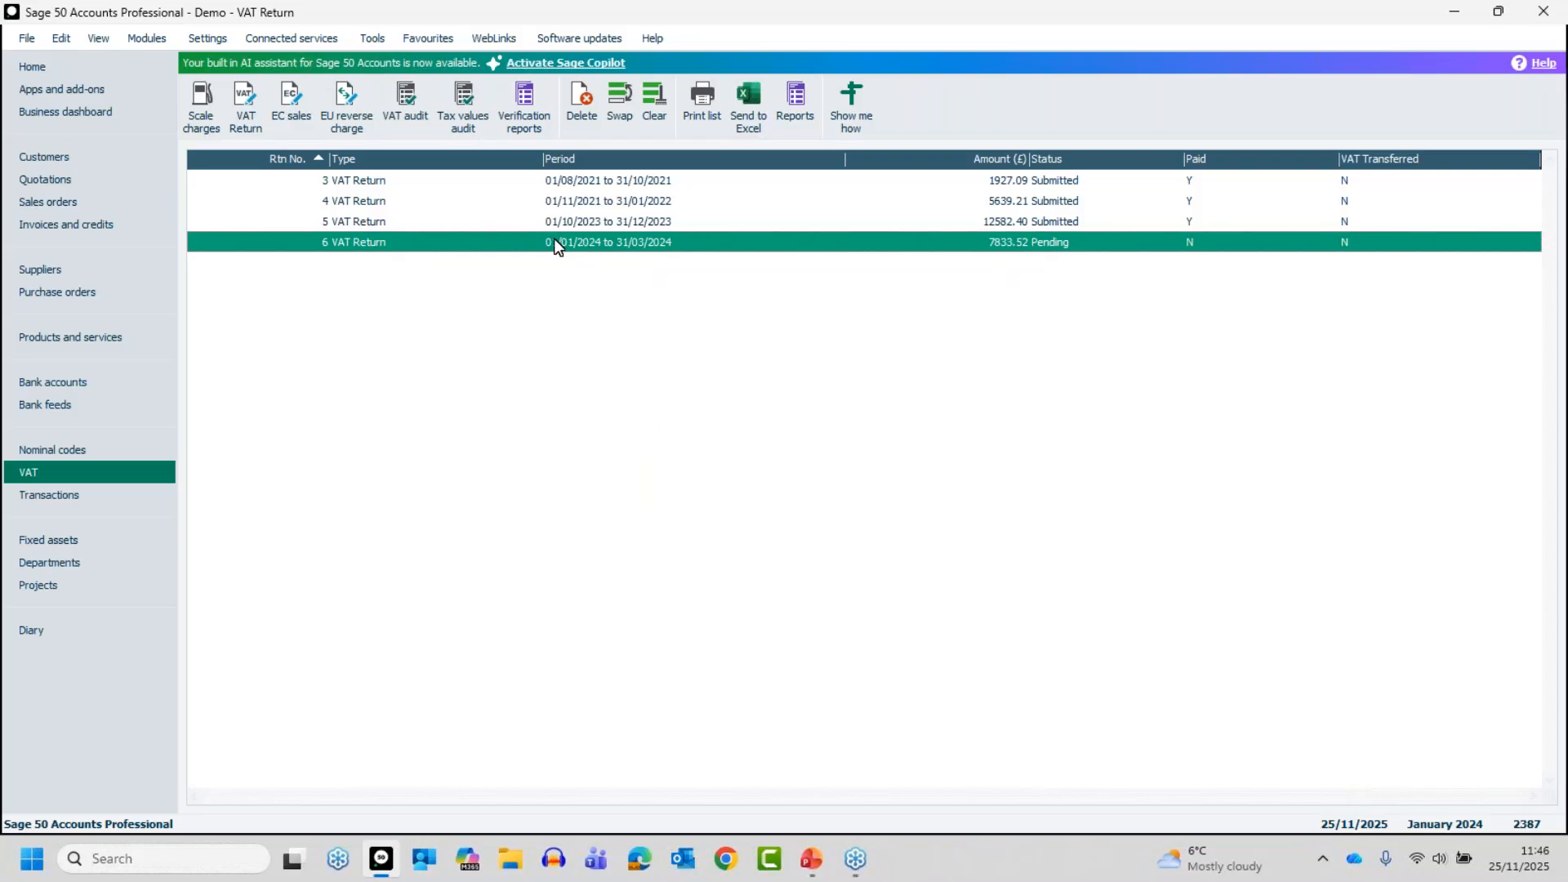
pyautogui.click(618, 240)
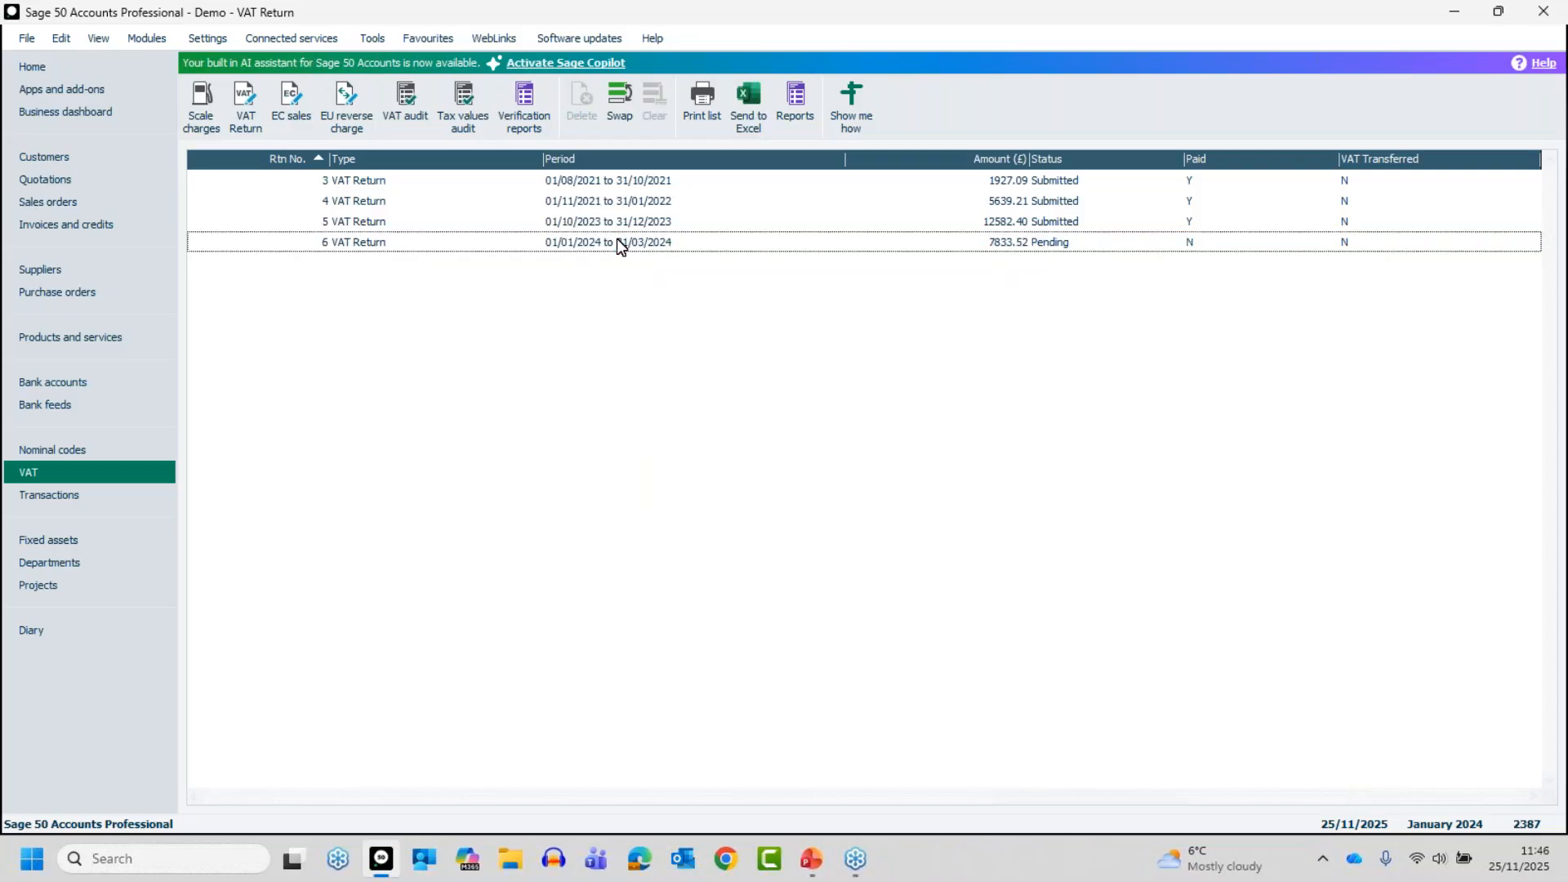
pyautogui.doubleClick(618, 240)
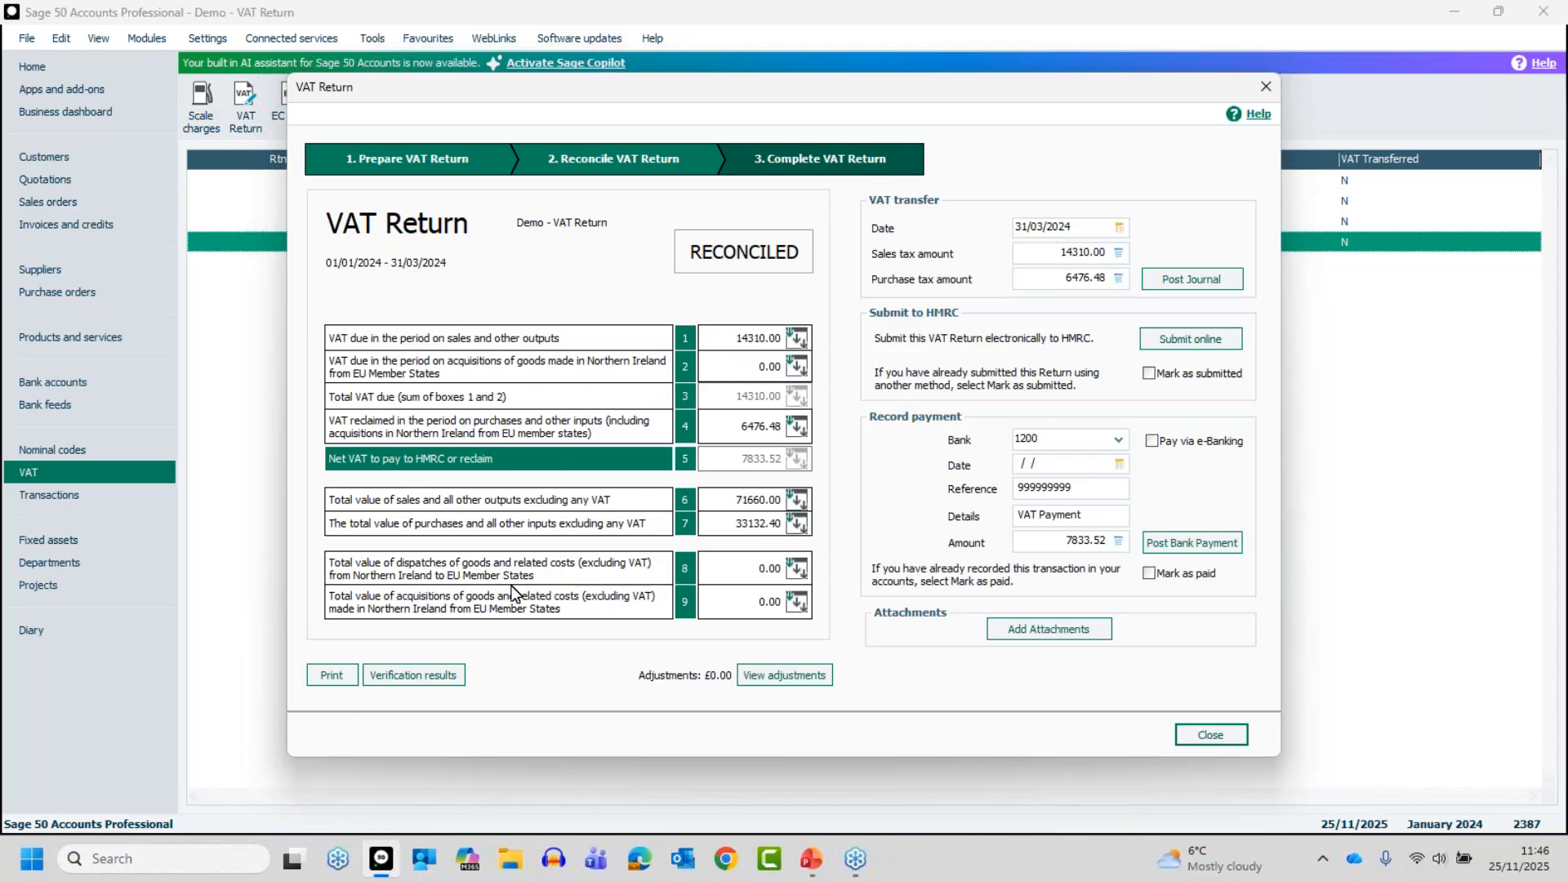
# Examine the transactions behind the T1 sales invoices value in the box 1 breakdown and return to the VAT Return
pyautogui.click(791, 338)
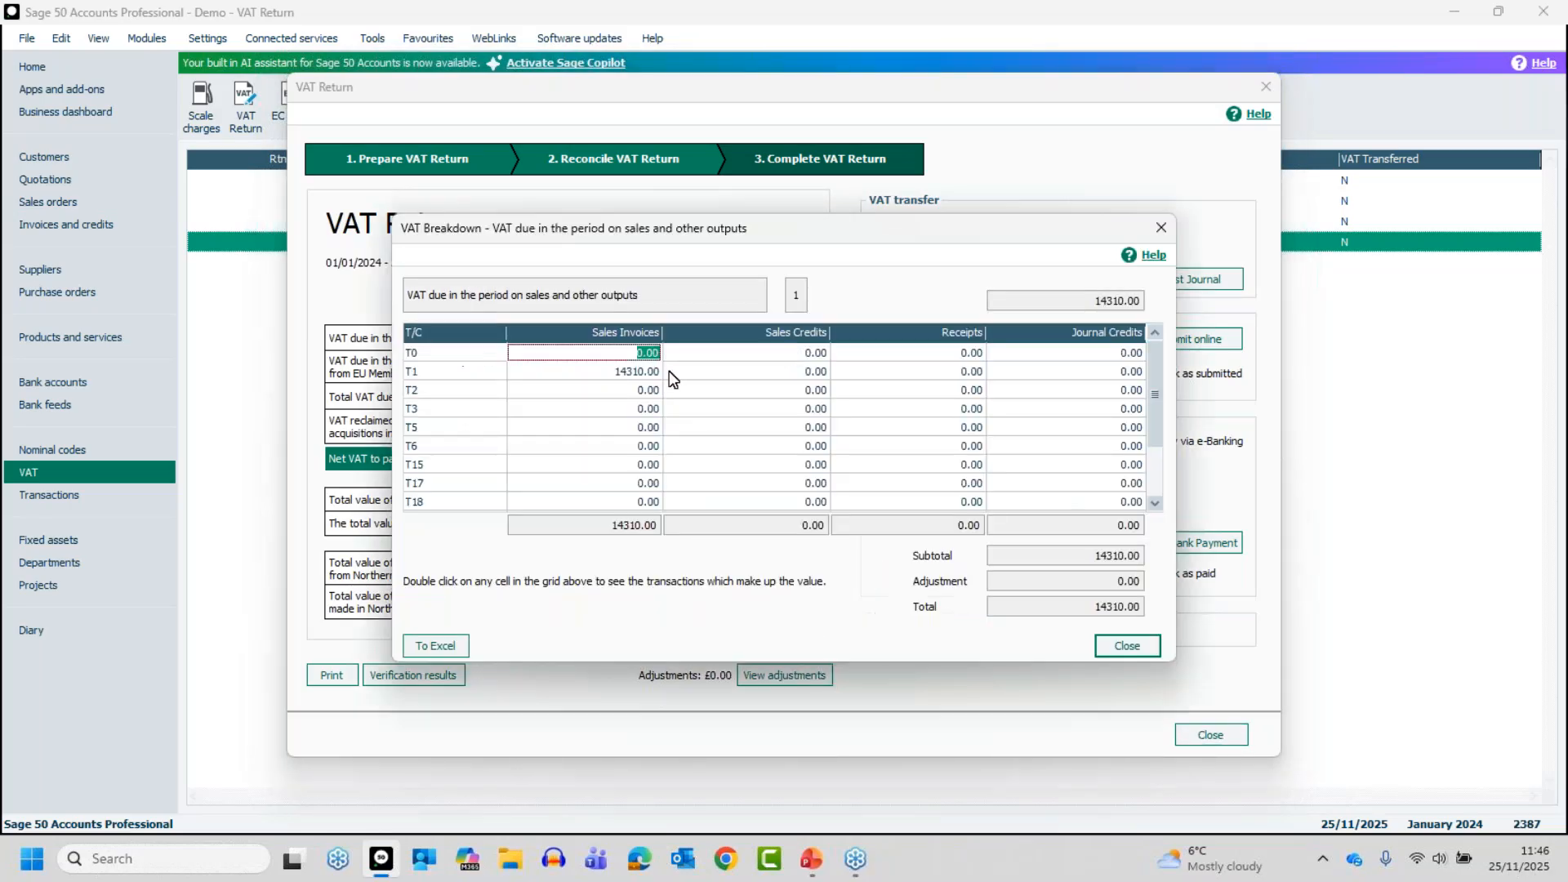
pyautogui.doubleClick(651, 377)
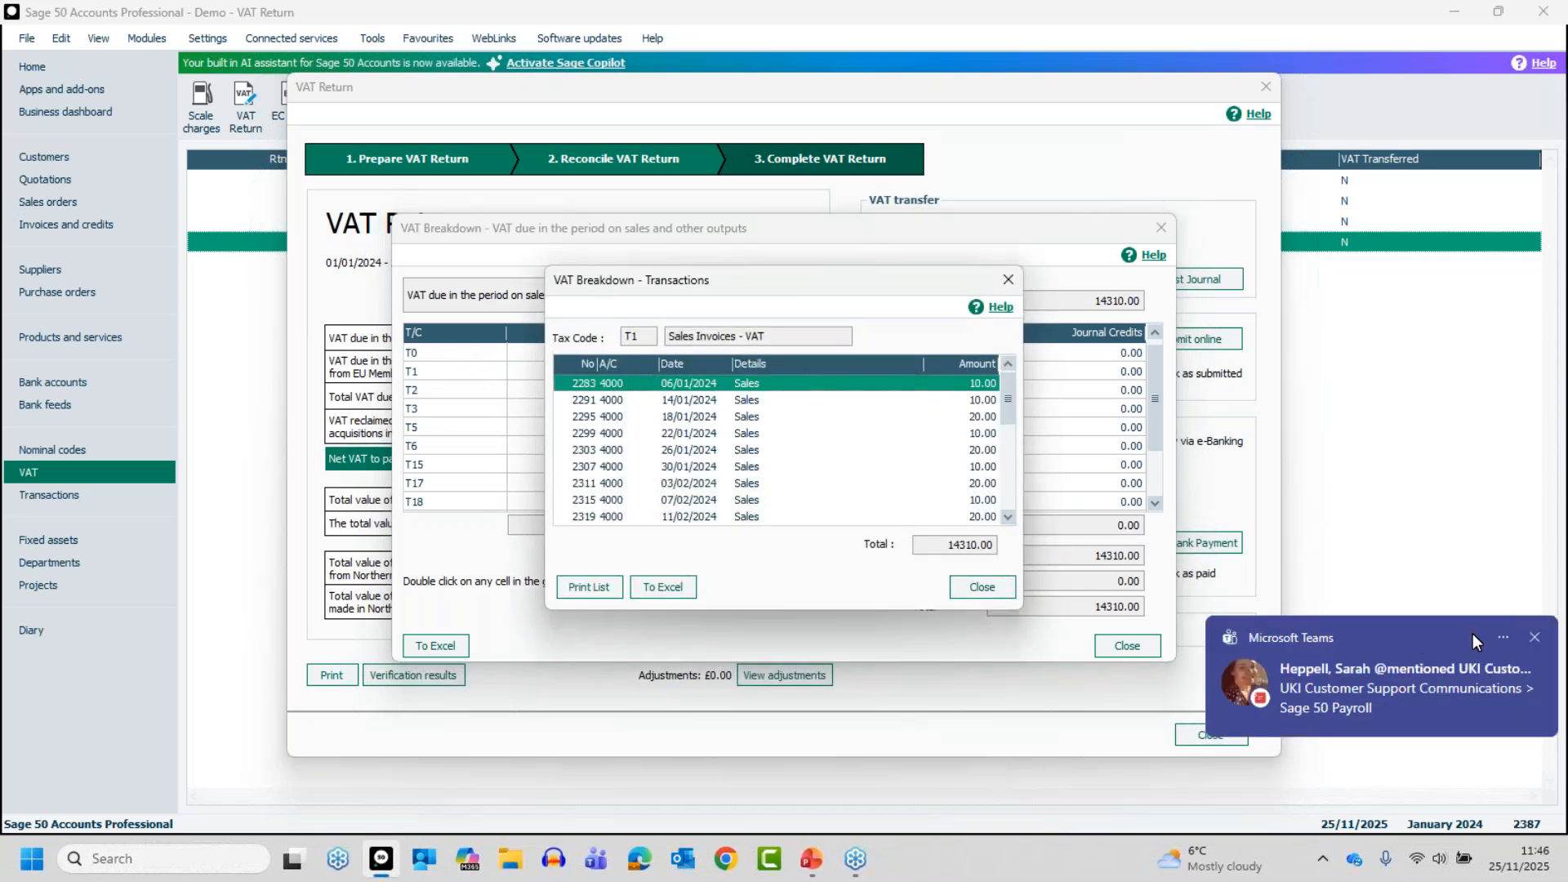
pyautogui.click(1535, 638)
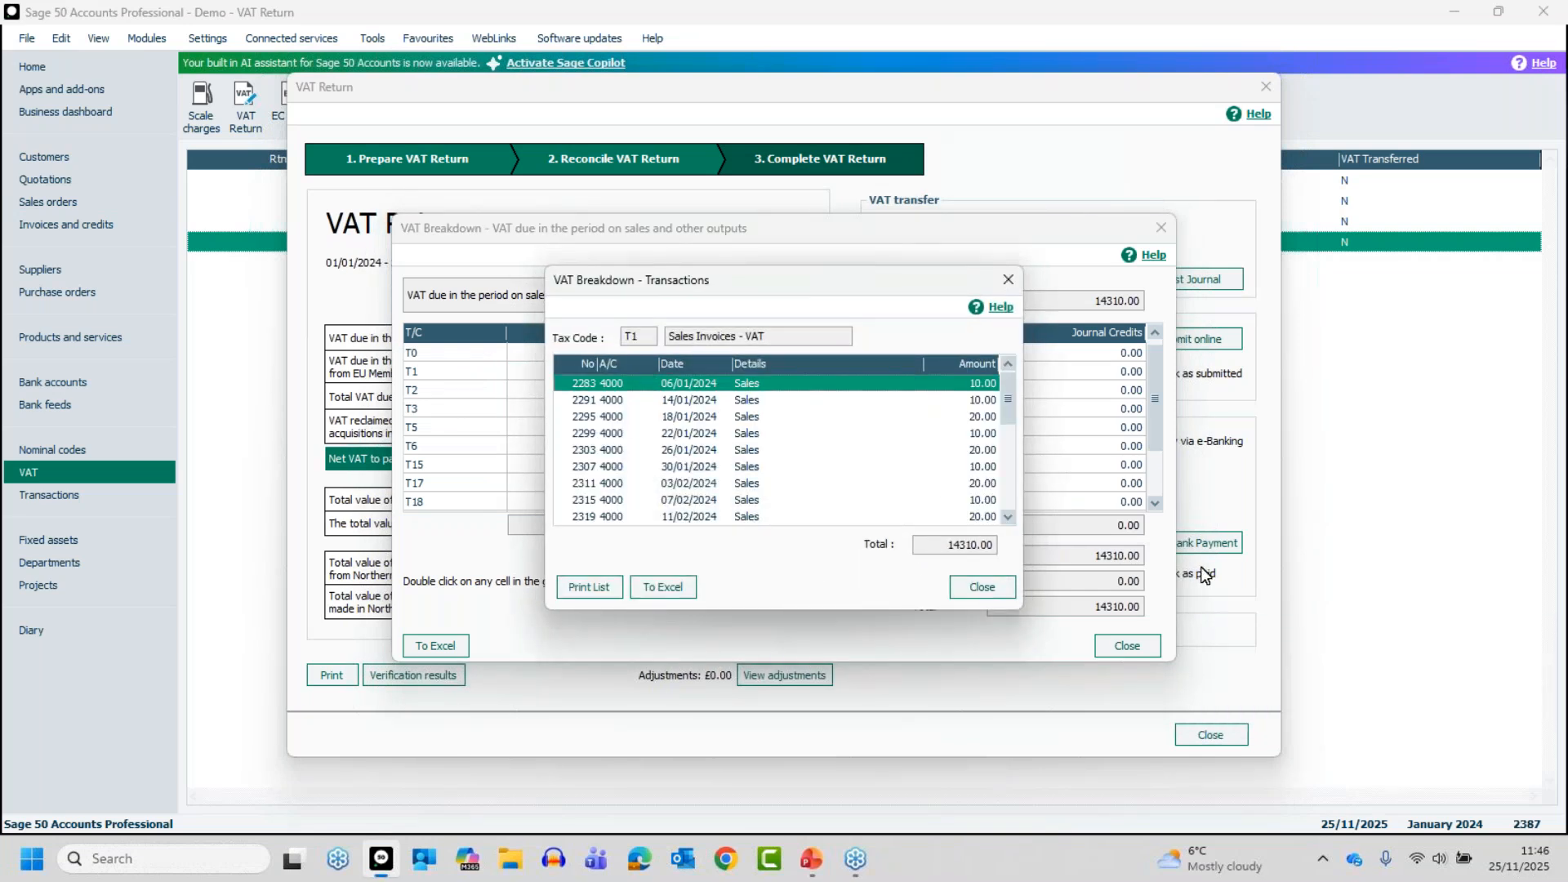
pyautogui.click(980, 589)
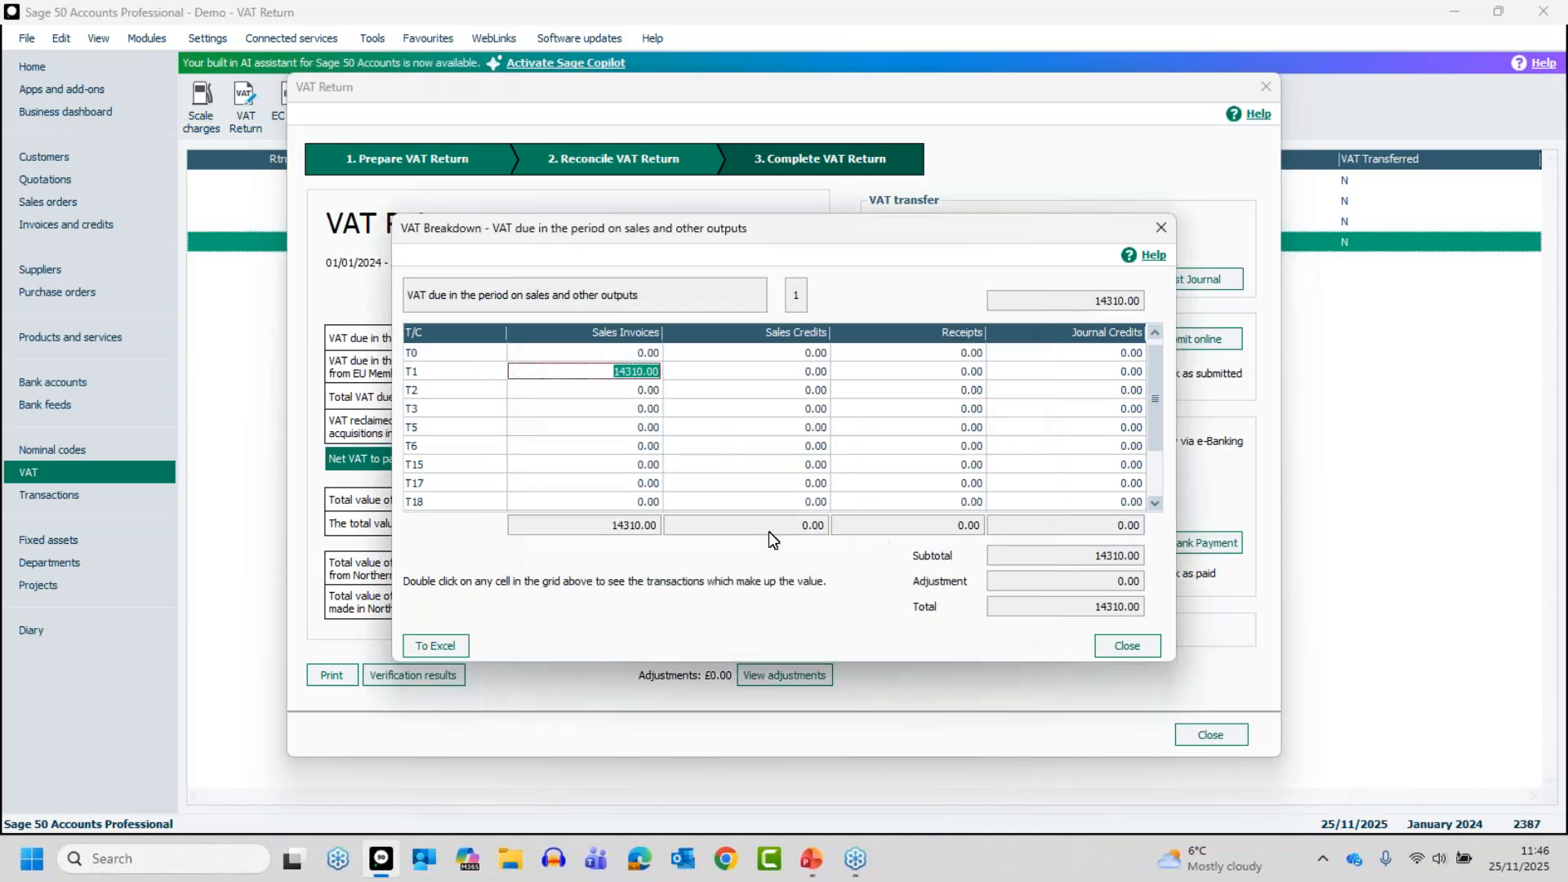
pyautogui.click(1137, 646)
# Preview the Detailed VAT report for the reconciled return, leaving out the VAT return report, and close the preview
pyautogui.click(332, 683)
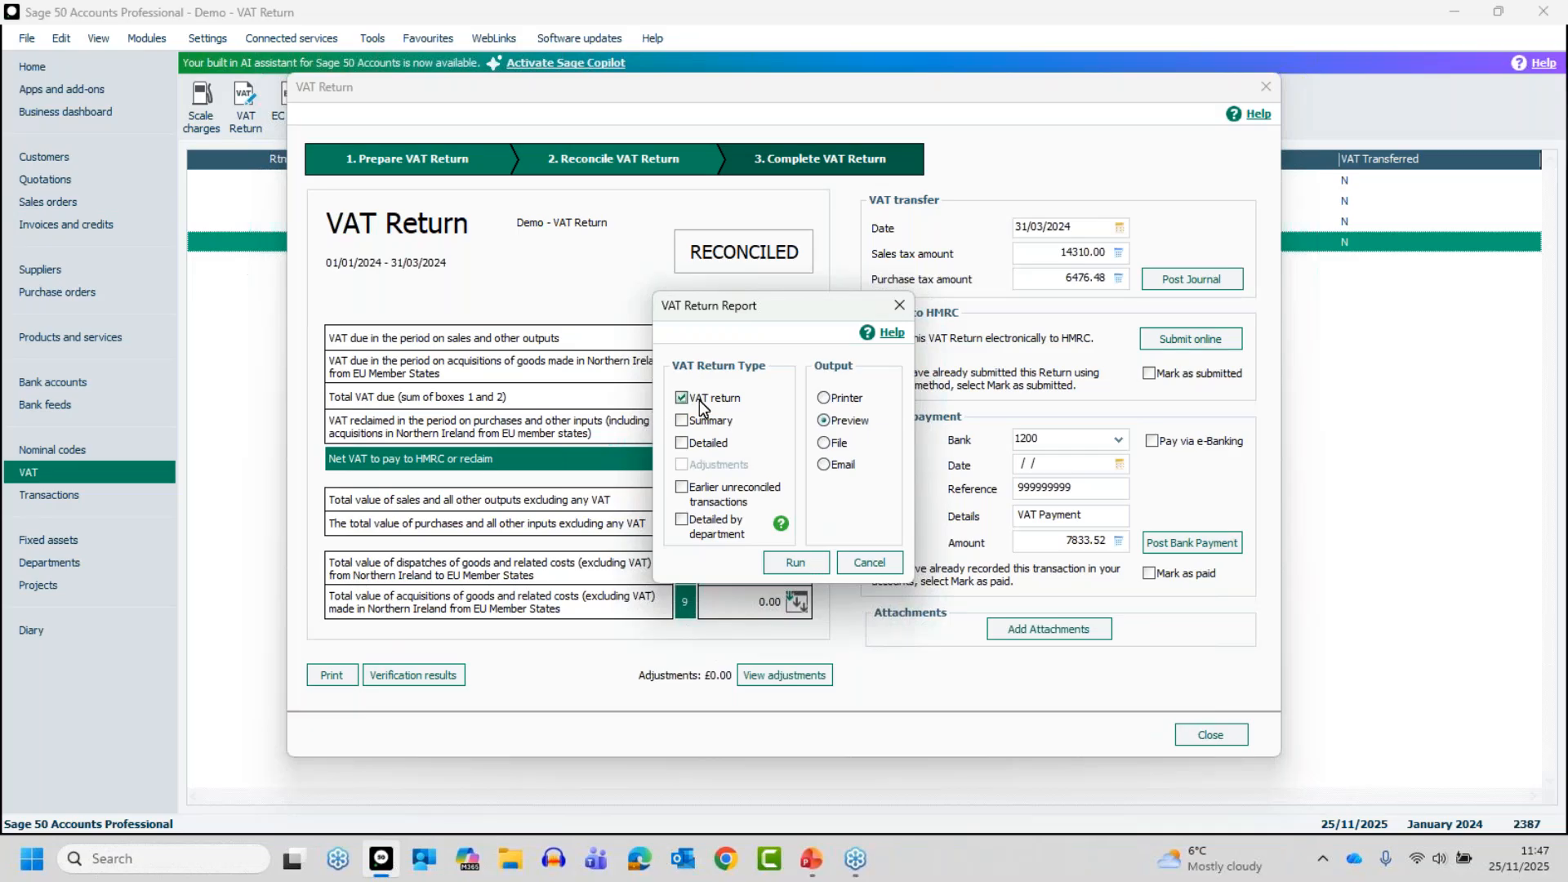
pyautogui.click(1532, 636)
pyautogui.click(682, 397)
pyautogui.click(683, 443)
pyautogui.click(805, 559)
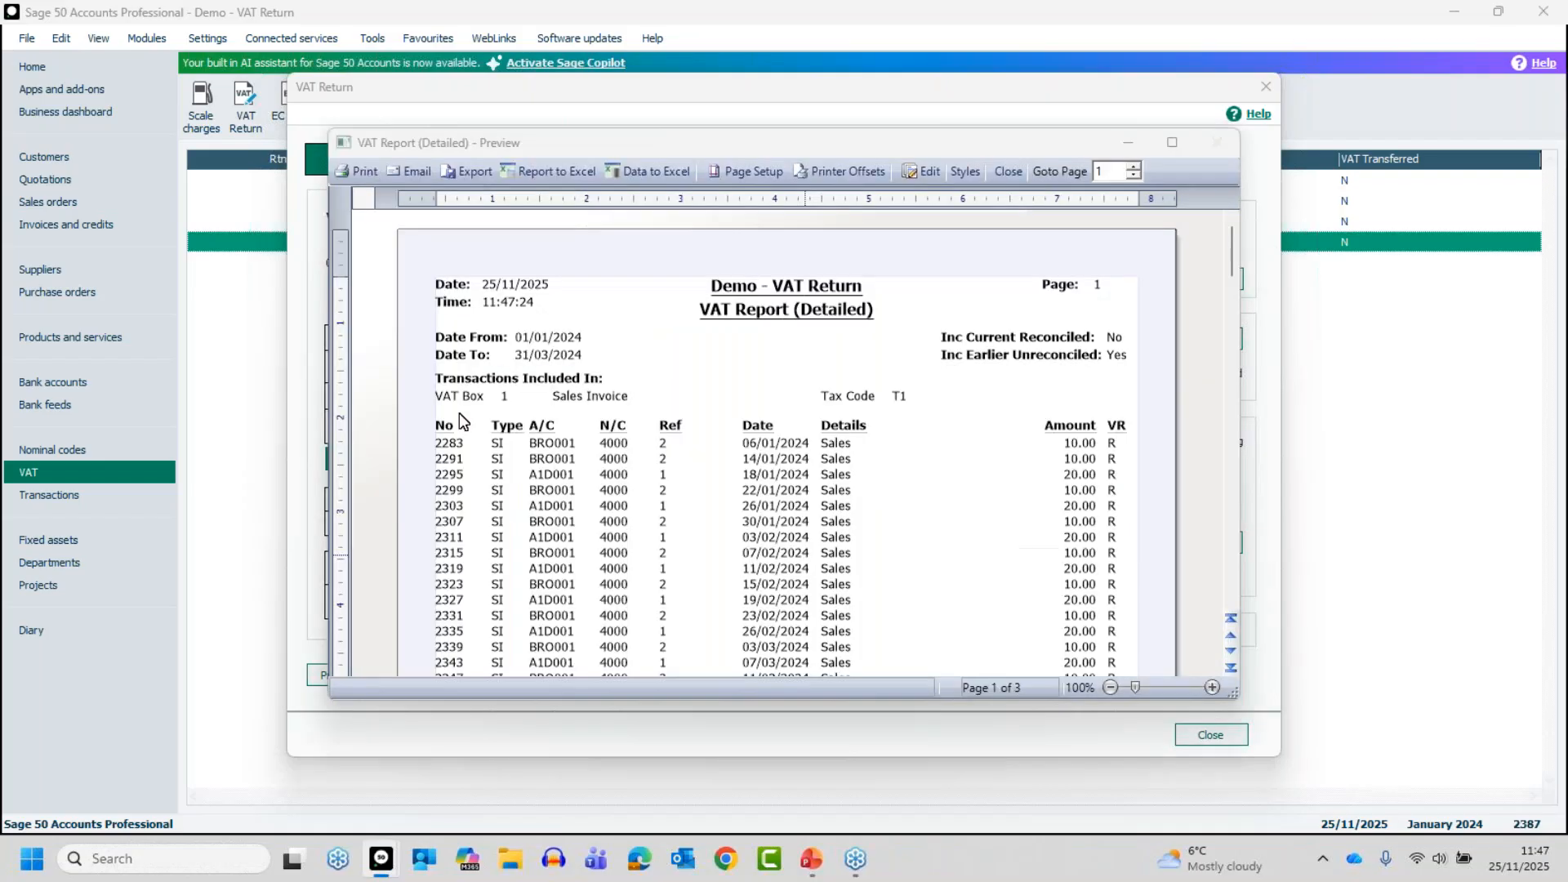
pyautogui.click(1012, 170)
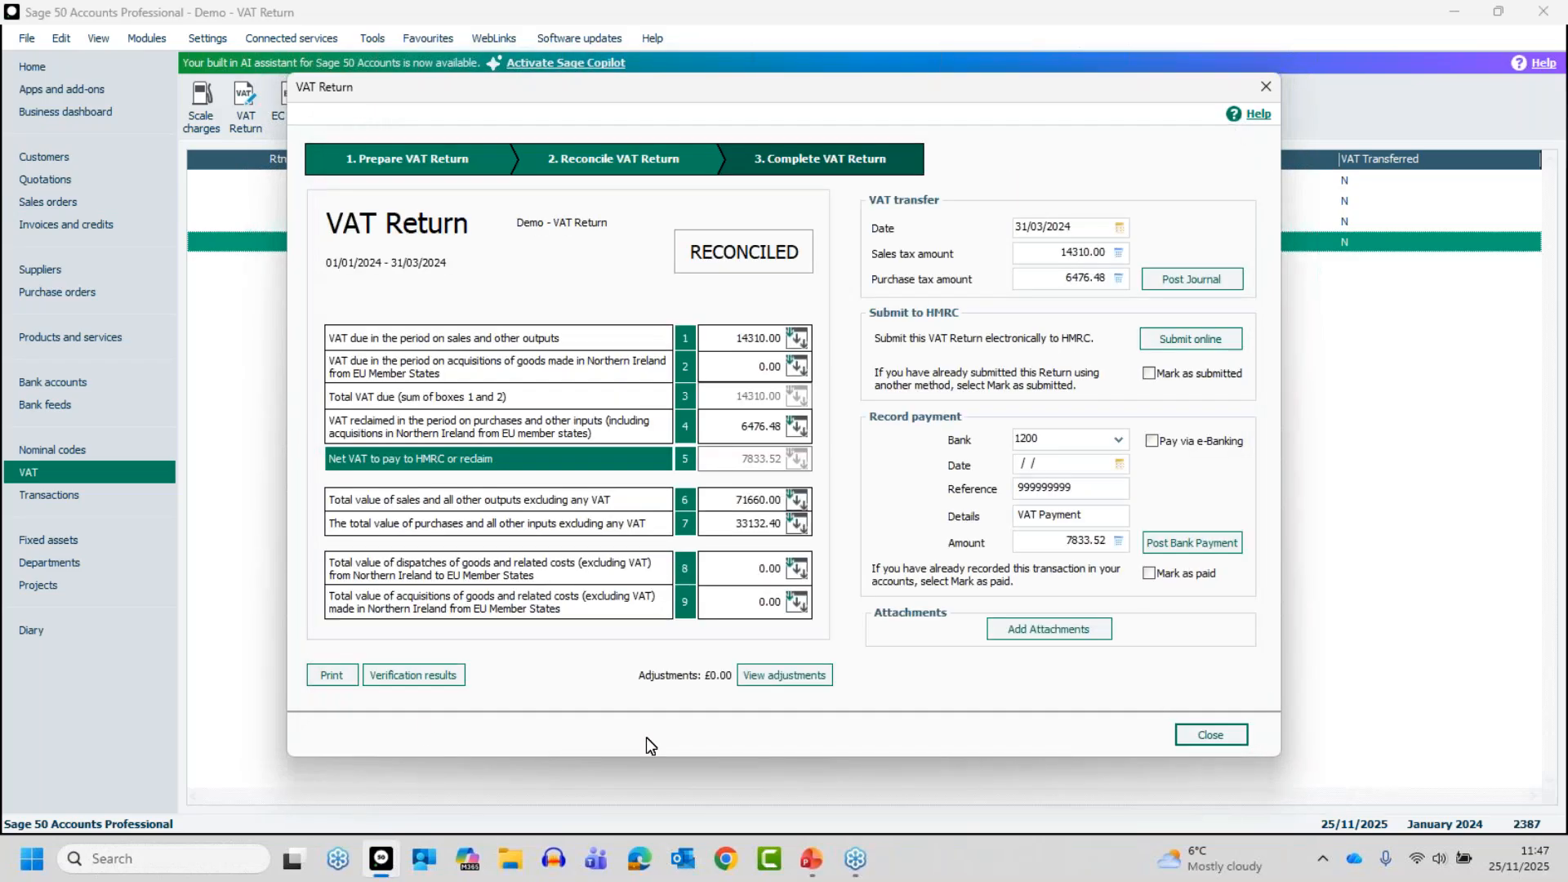
# Check the reconciled return's verification results summary and its manual adjustments, returning to the VAT Return without changing anything
pyautogui.click(400, 674)
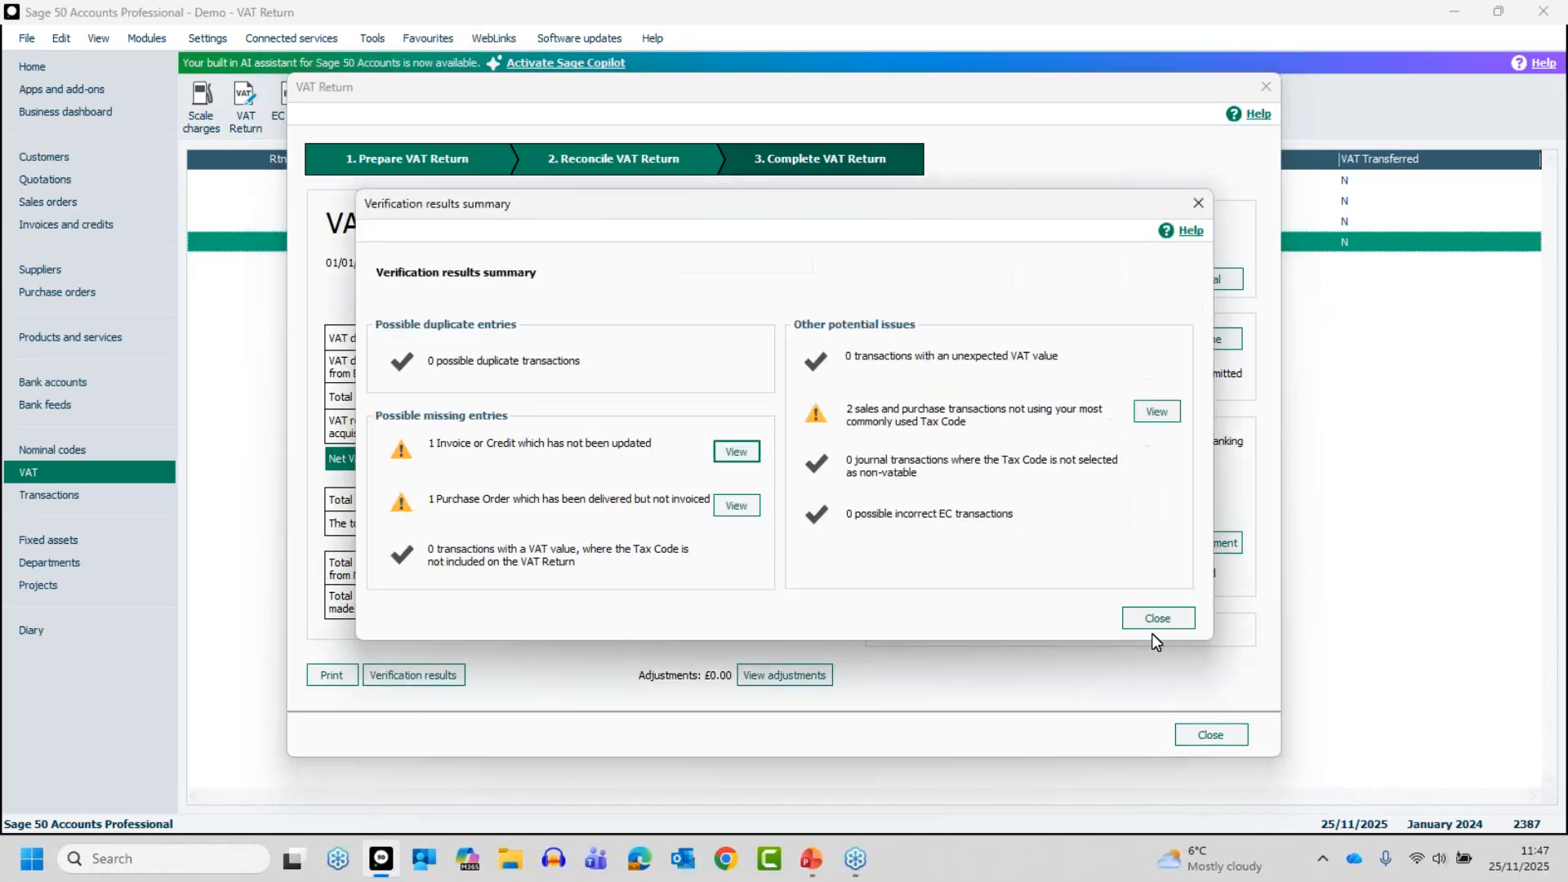
pyautogui.click(1150, 624)
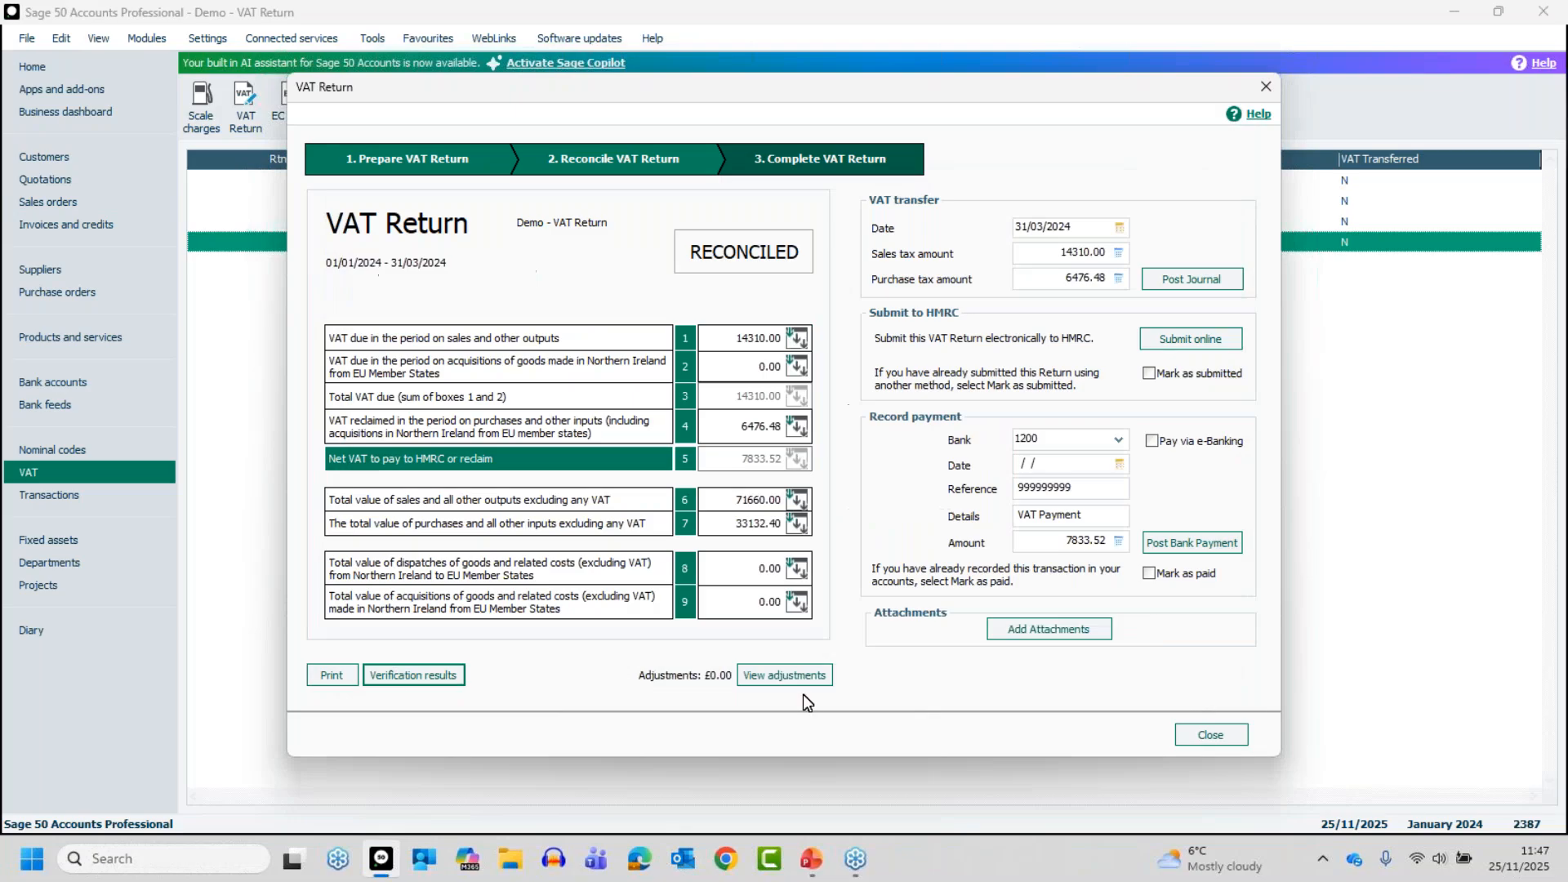
pyautogui.click(787, 675)
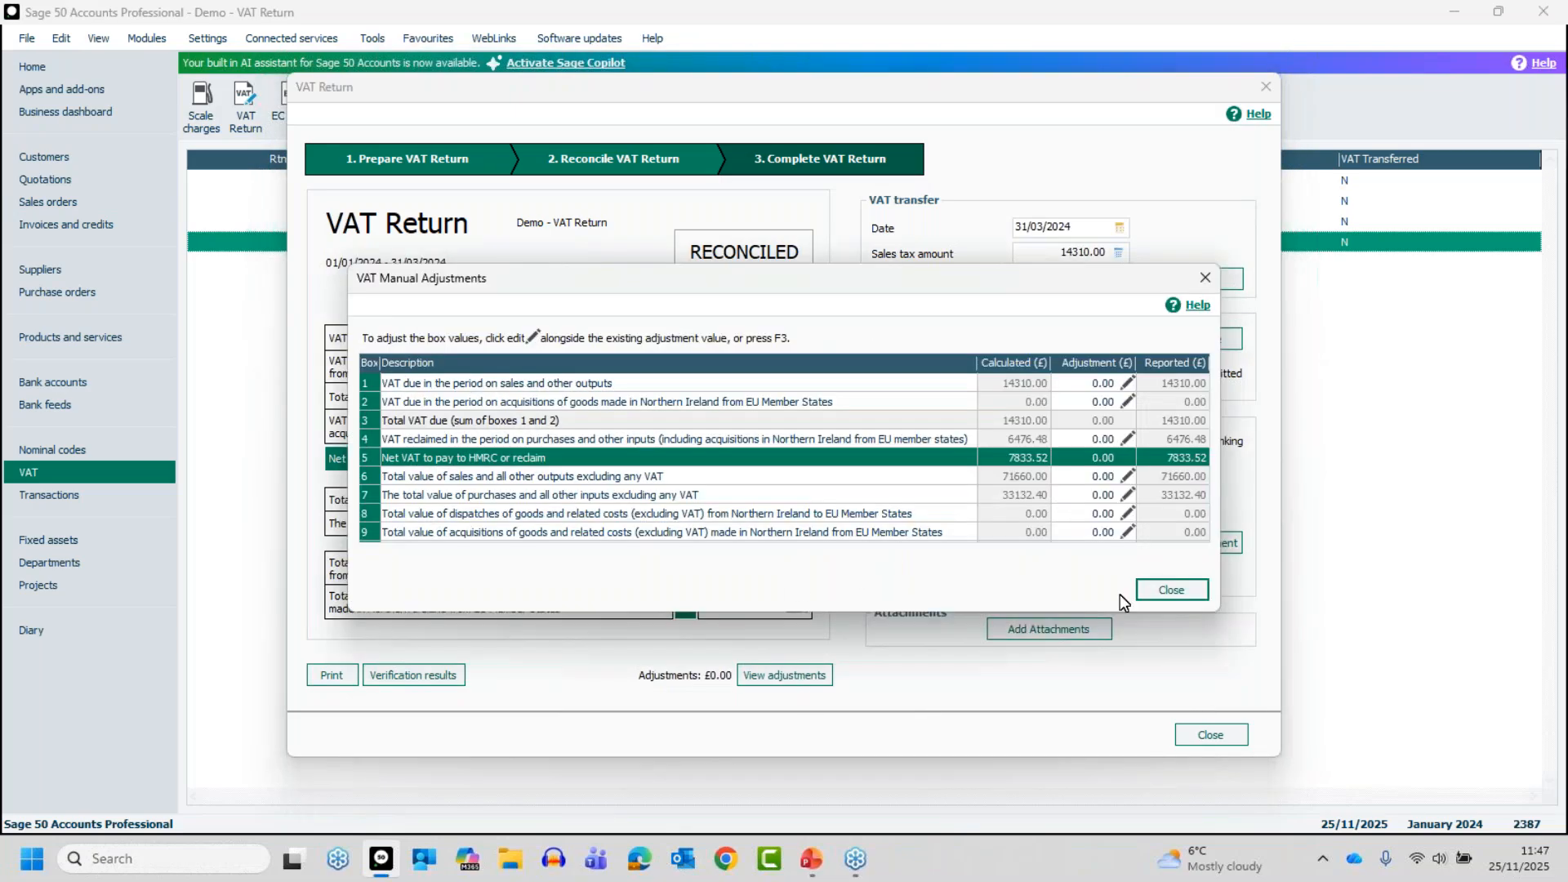
pyautogui.click(1170, 588)
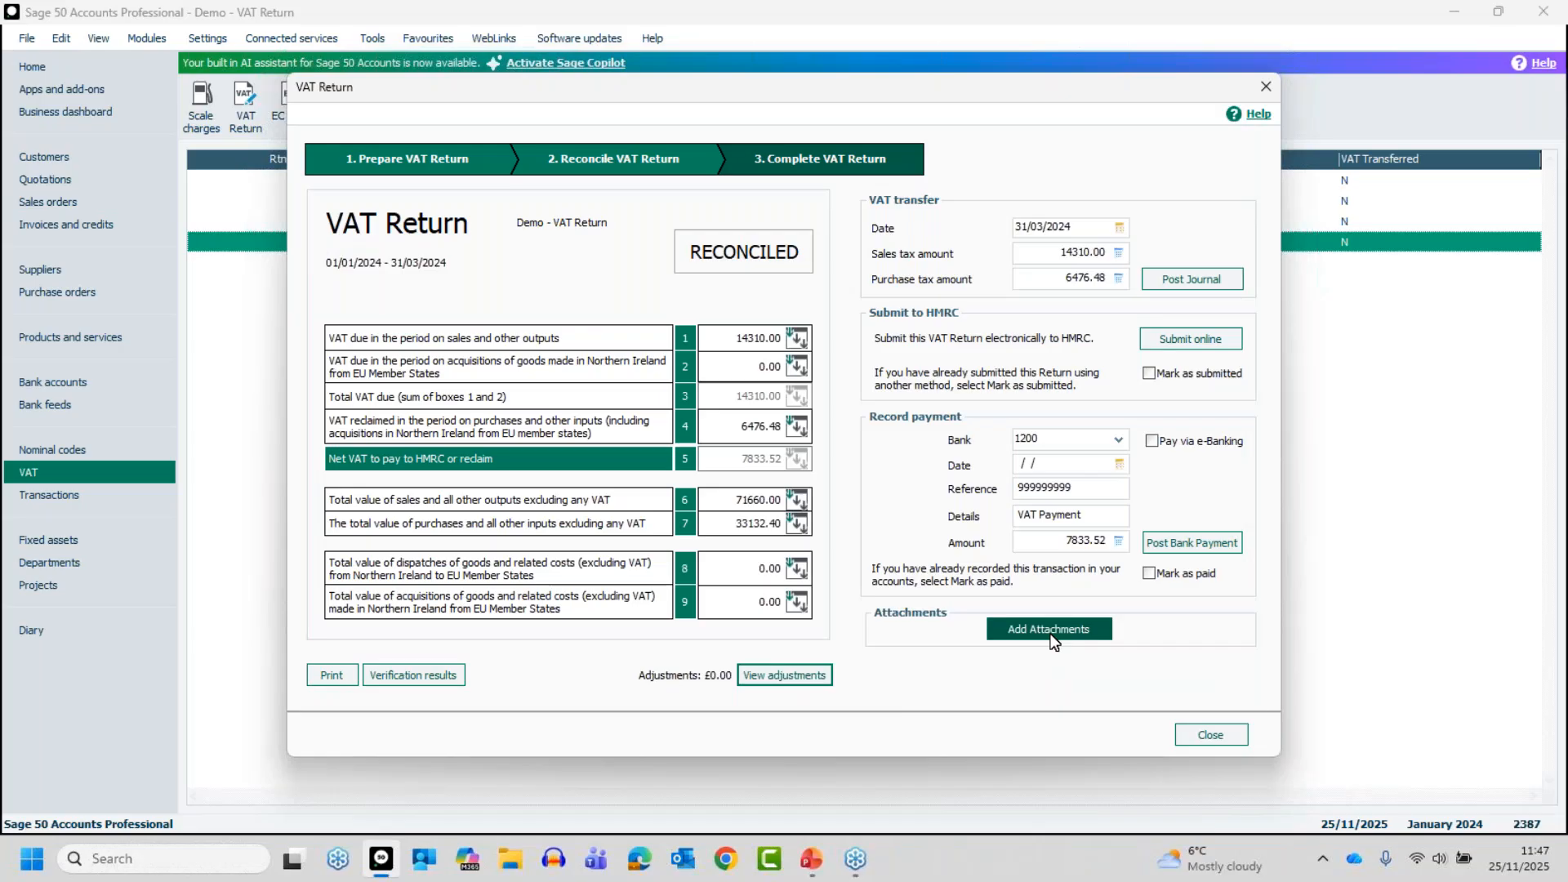
# Look at the reconciled return's attachment options without adding a file, and close the VAT Return back to the list
pyautogui.click(1048, 632)
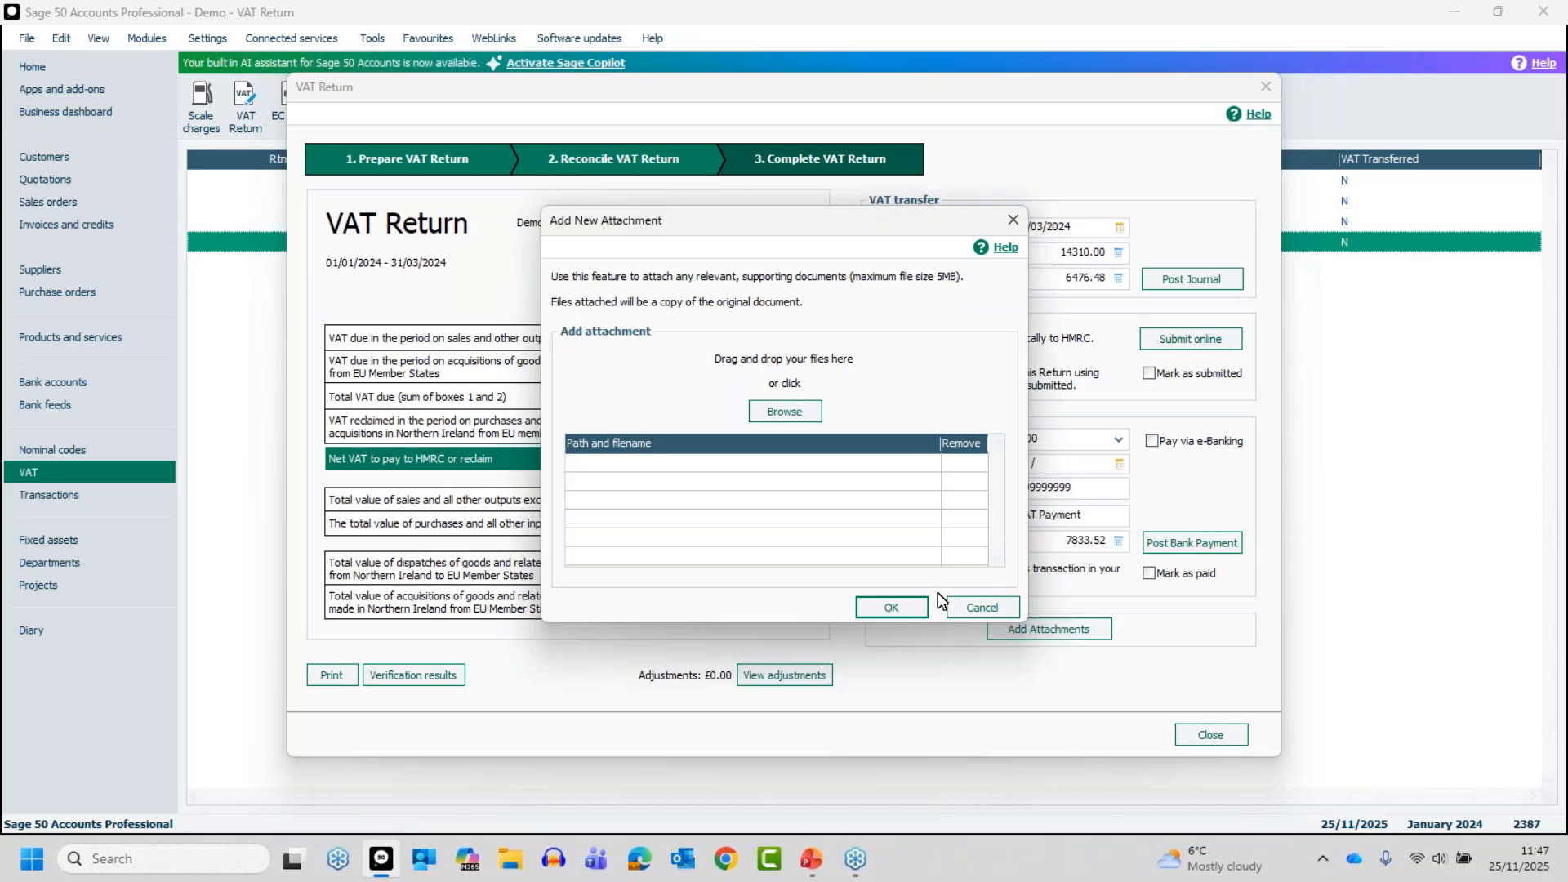
pyautogui.click(983, 606)
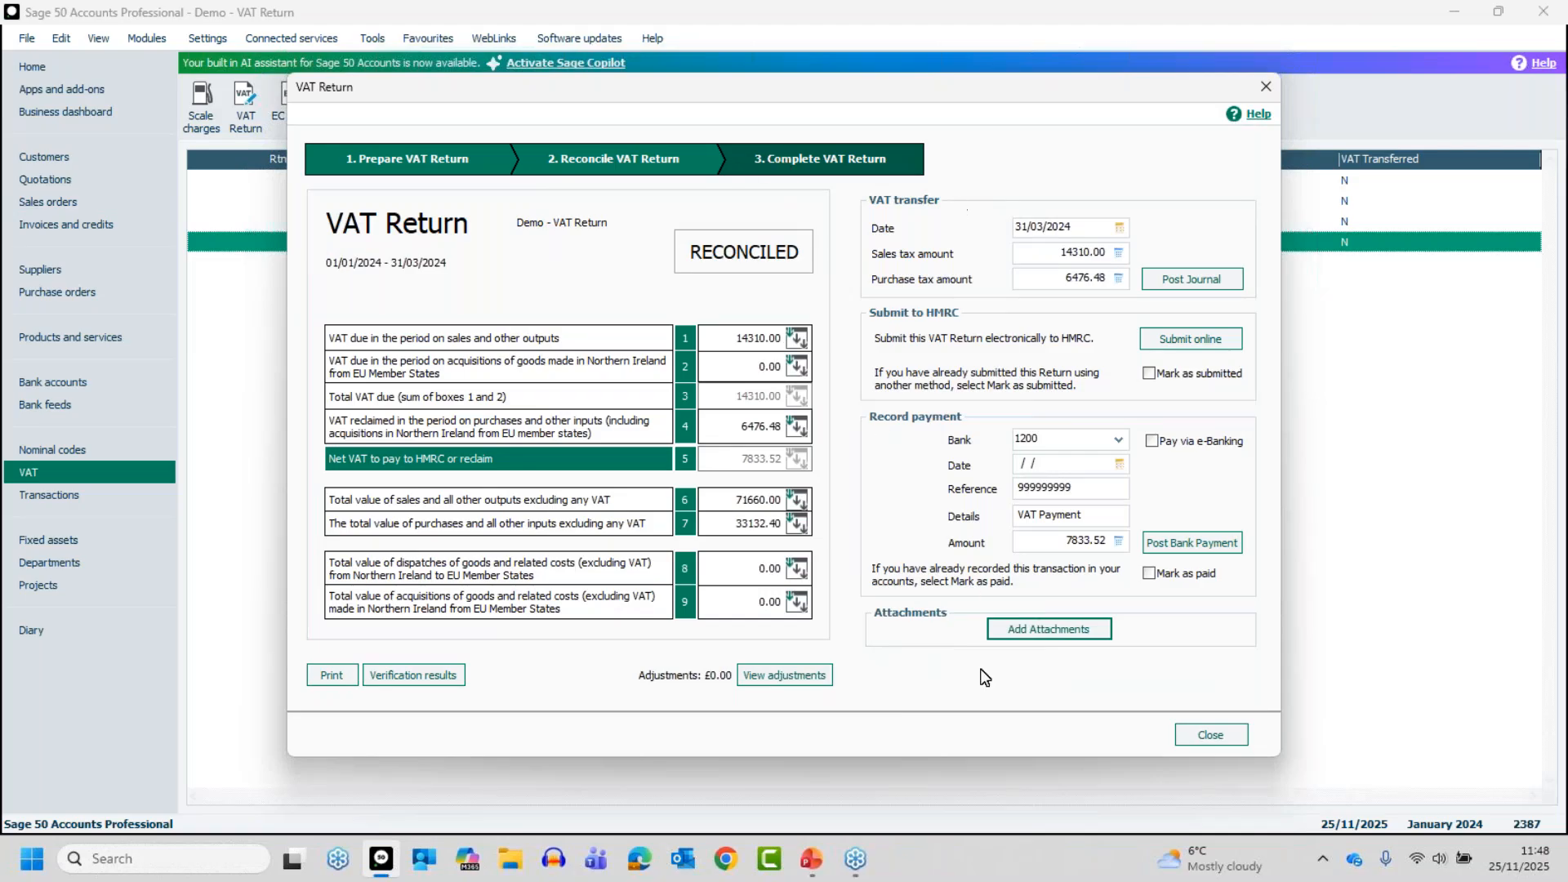
pyautogui.click(1219, 733)
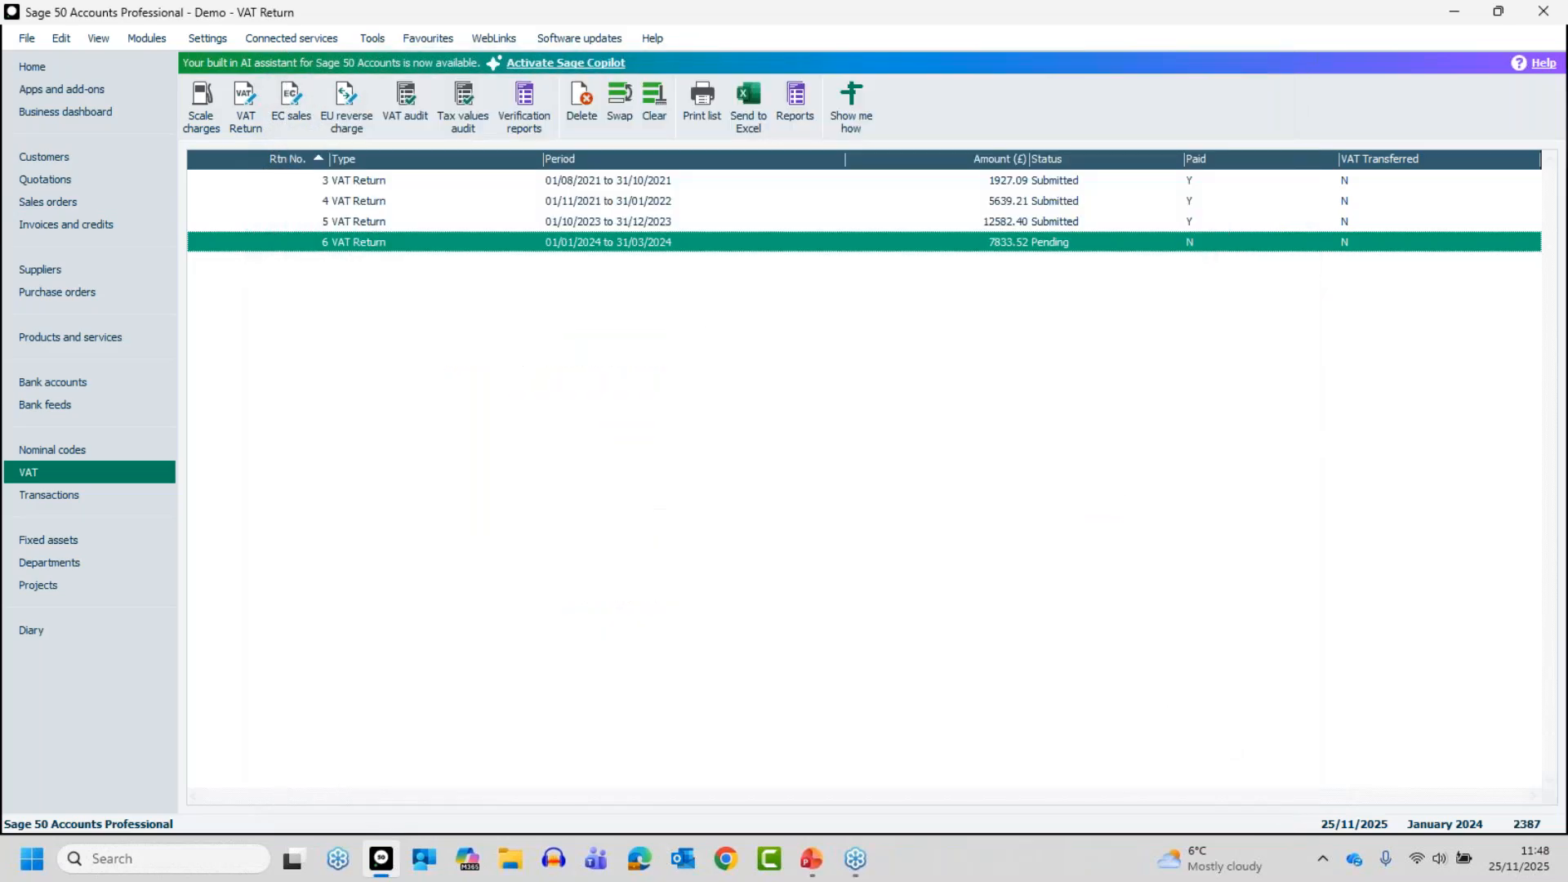
pyautogui.hotkey('alt', 'Tab')
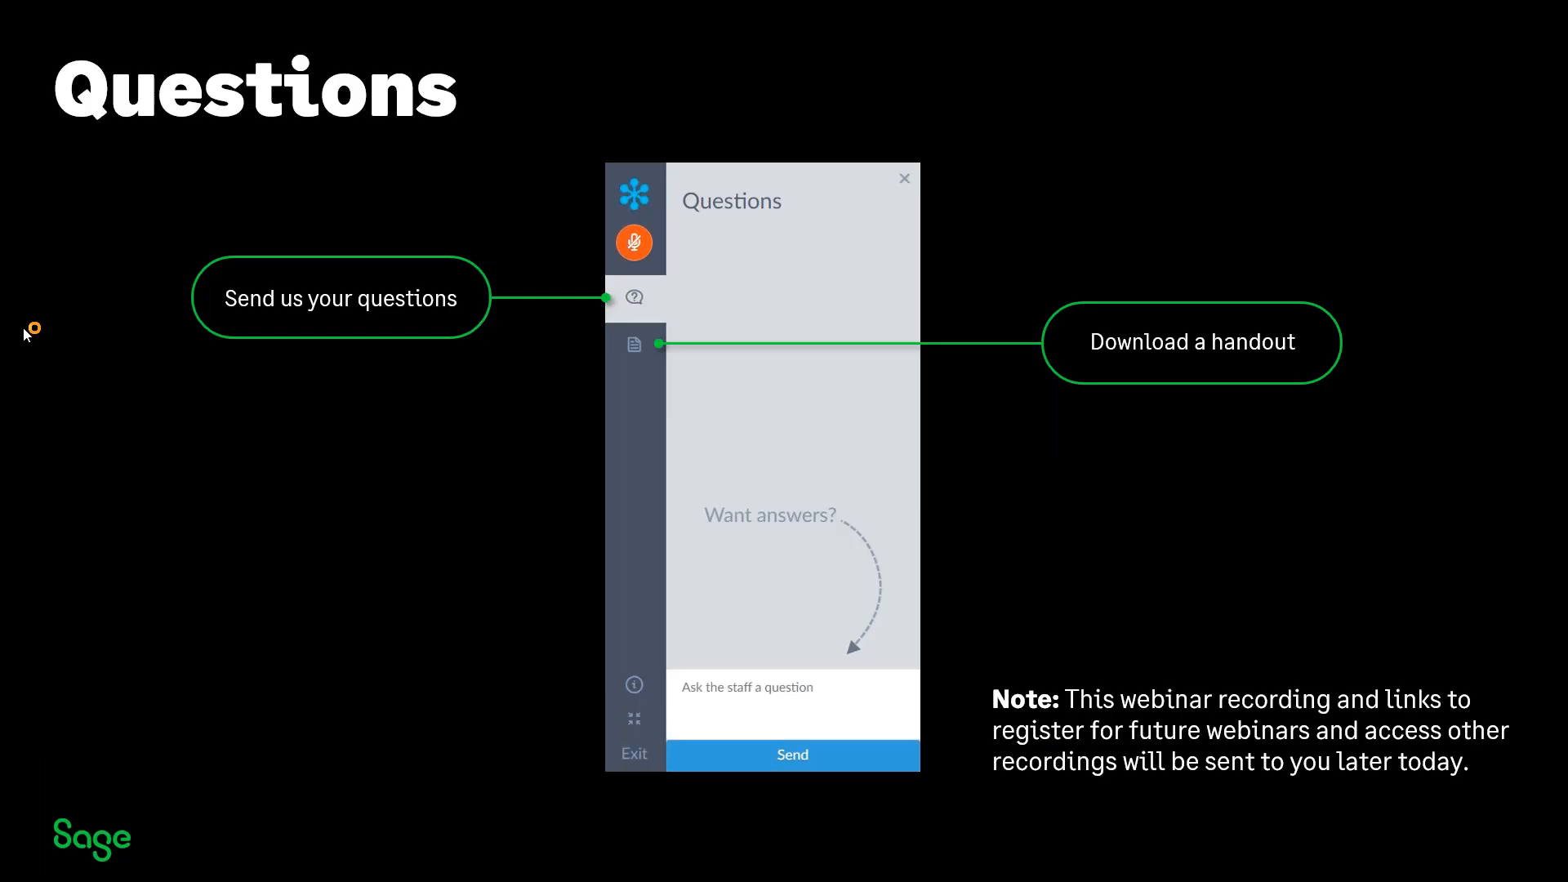
pyautogui.press('Right')
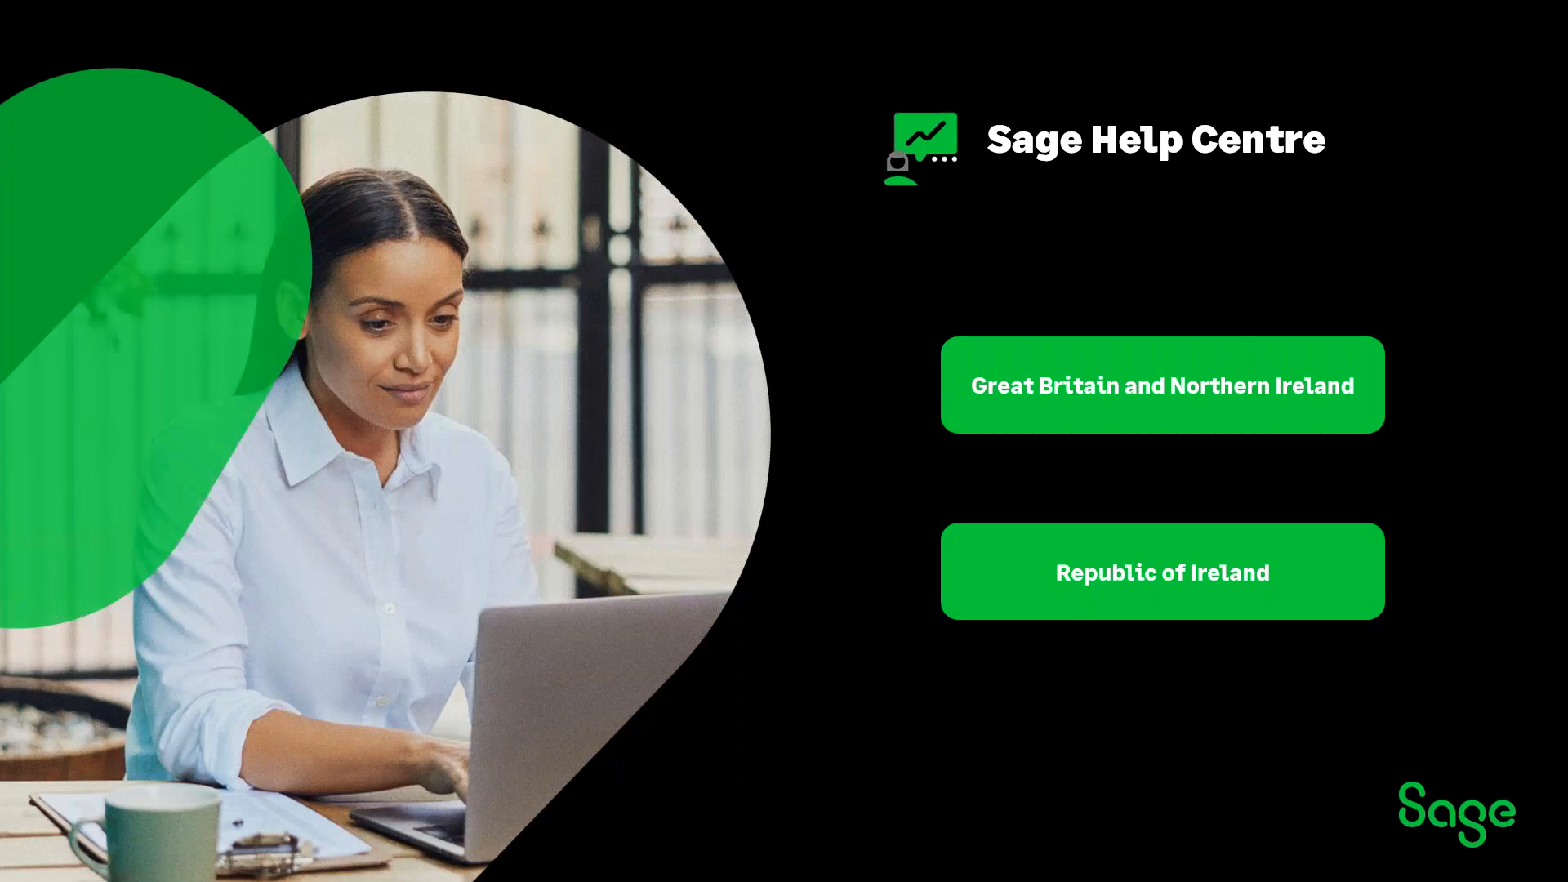
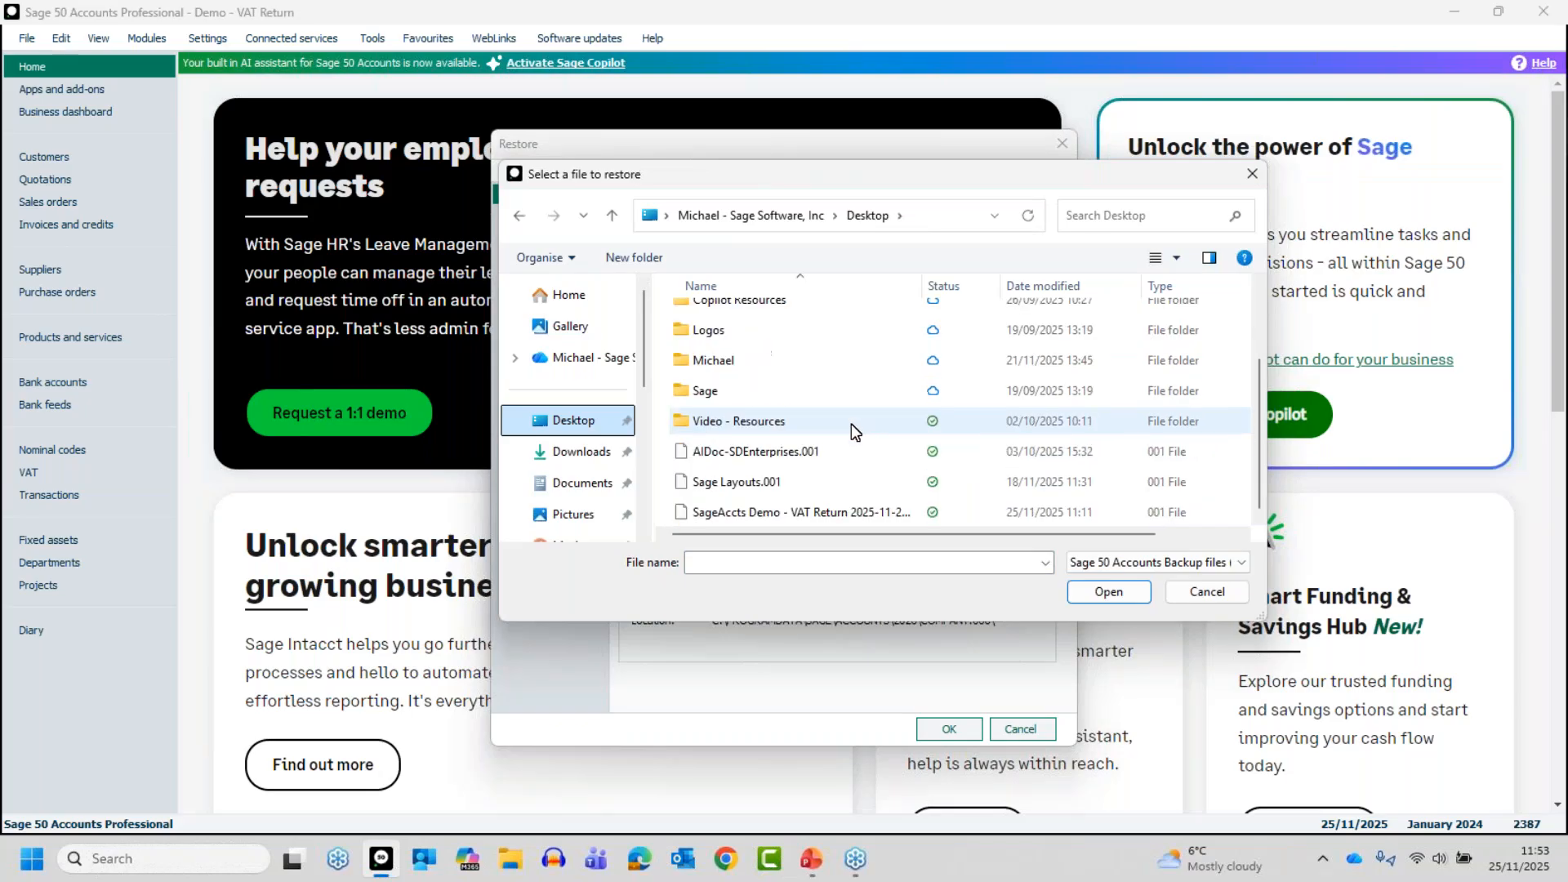
pyautogui.click(740, 514)
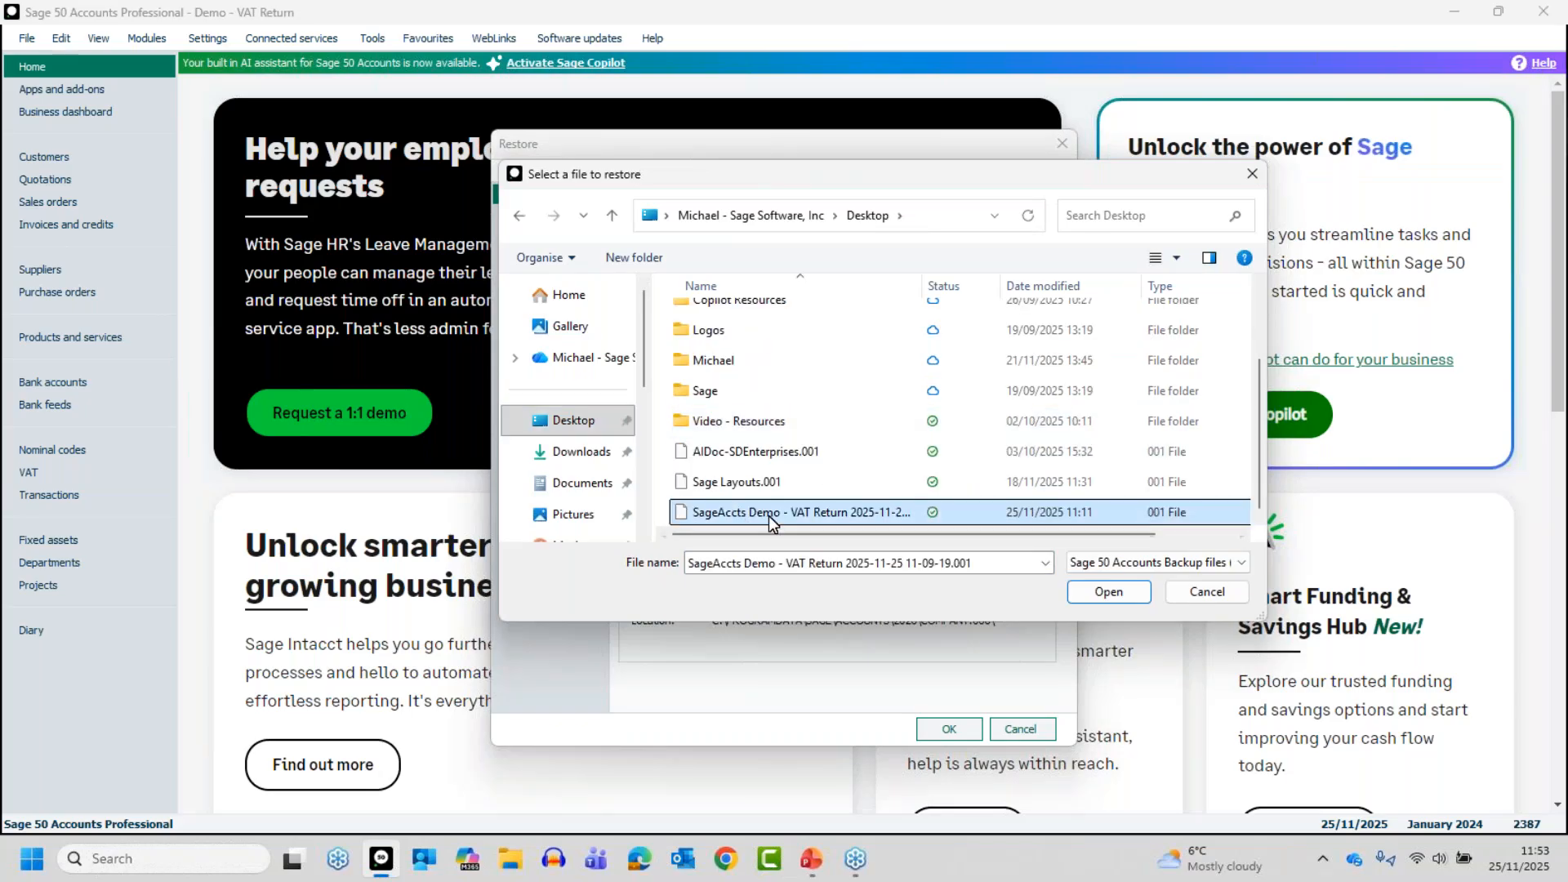
pyautogui.click(1129, 589)
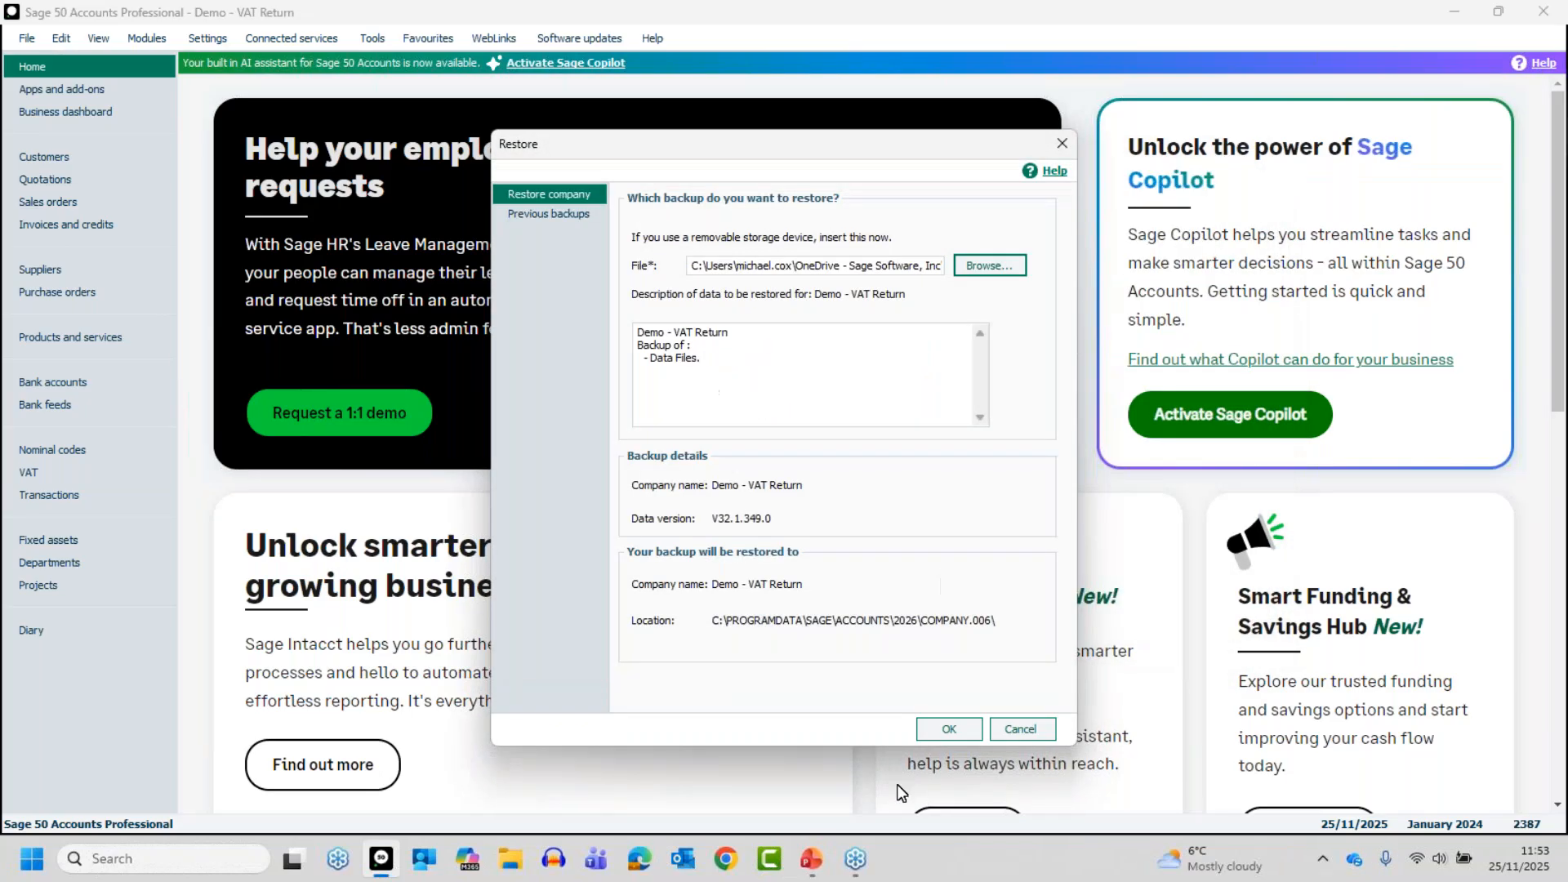
pyautogui.click(947, 730)
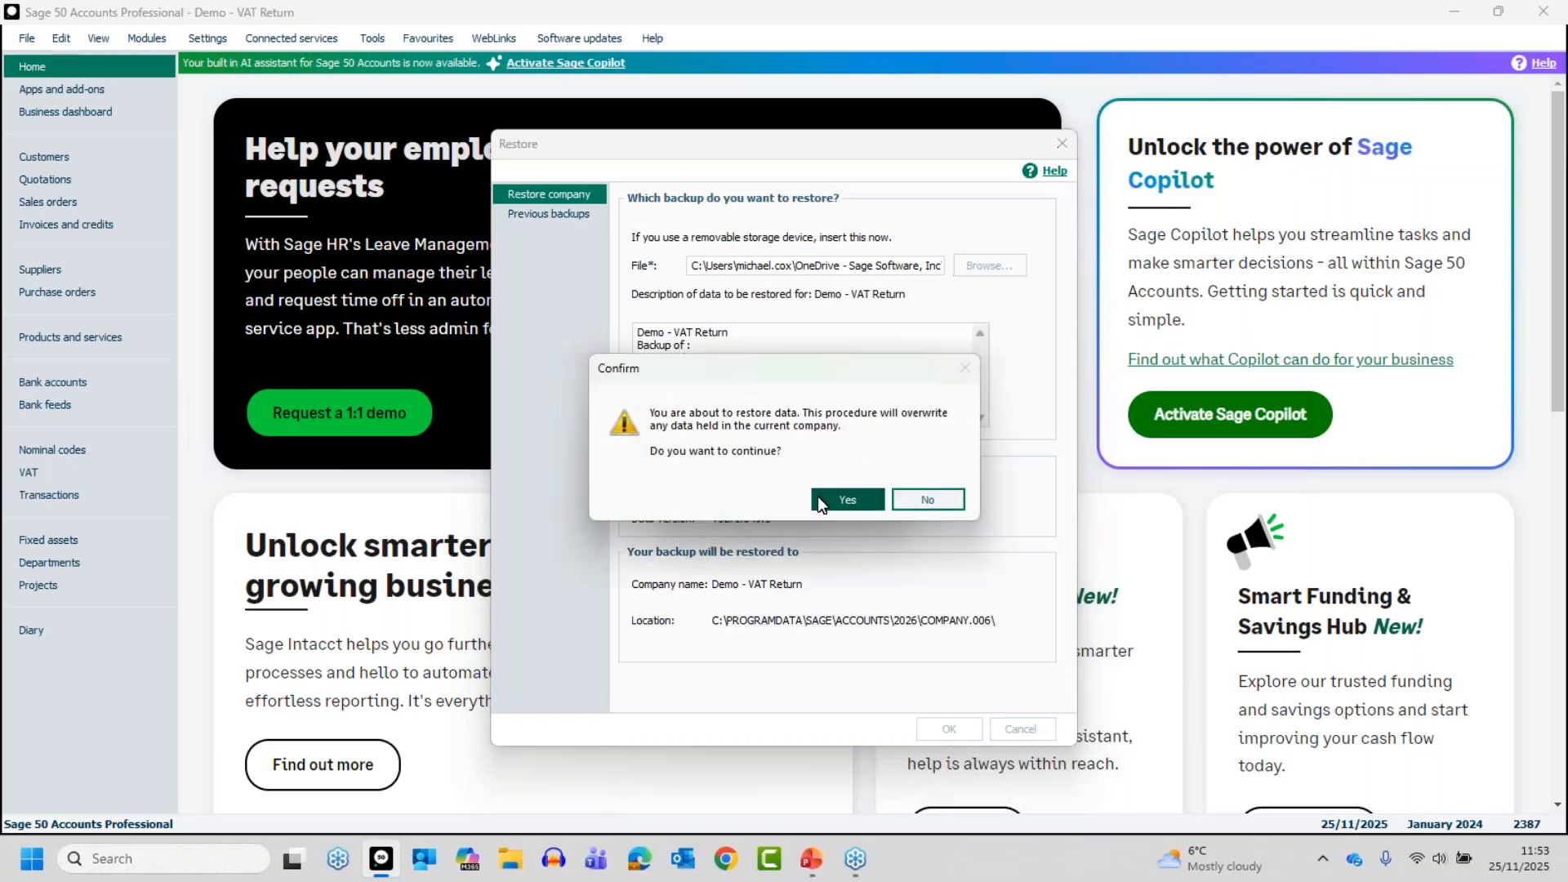
pyautogui.click(822, 495)
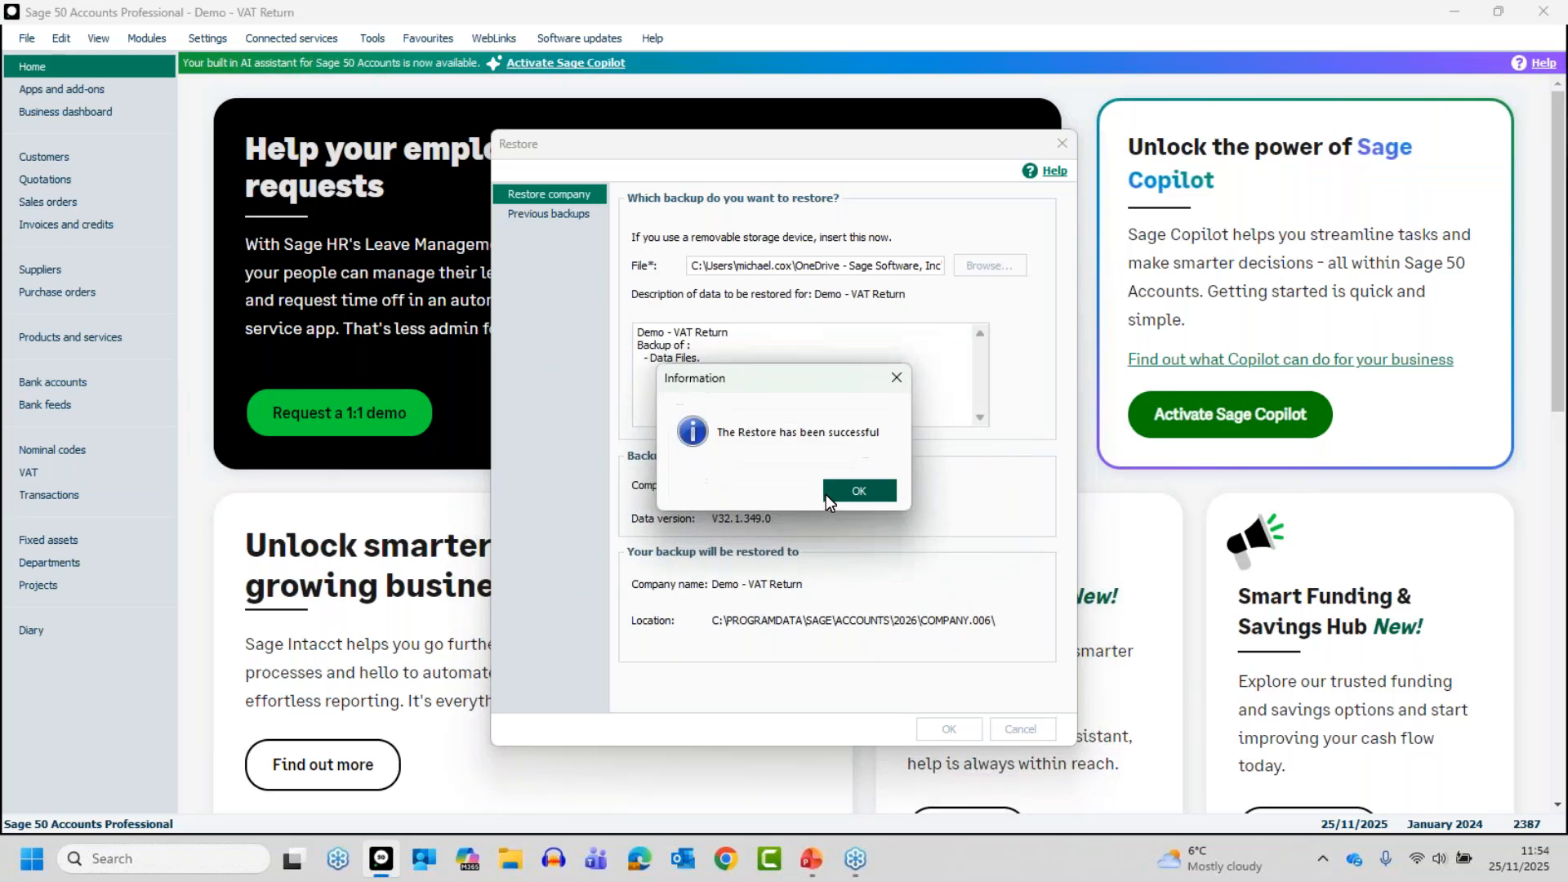
pyautogui.click(827, 490)
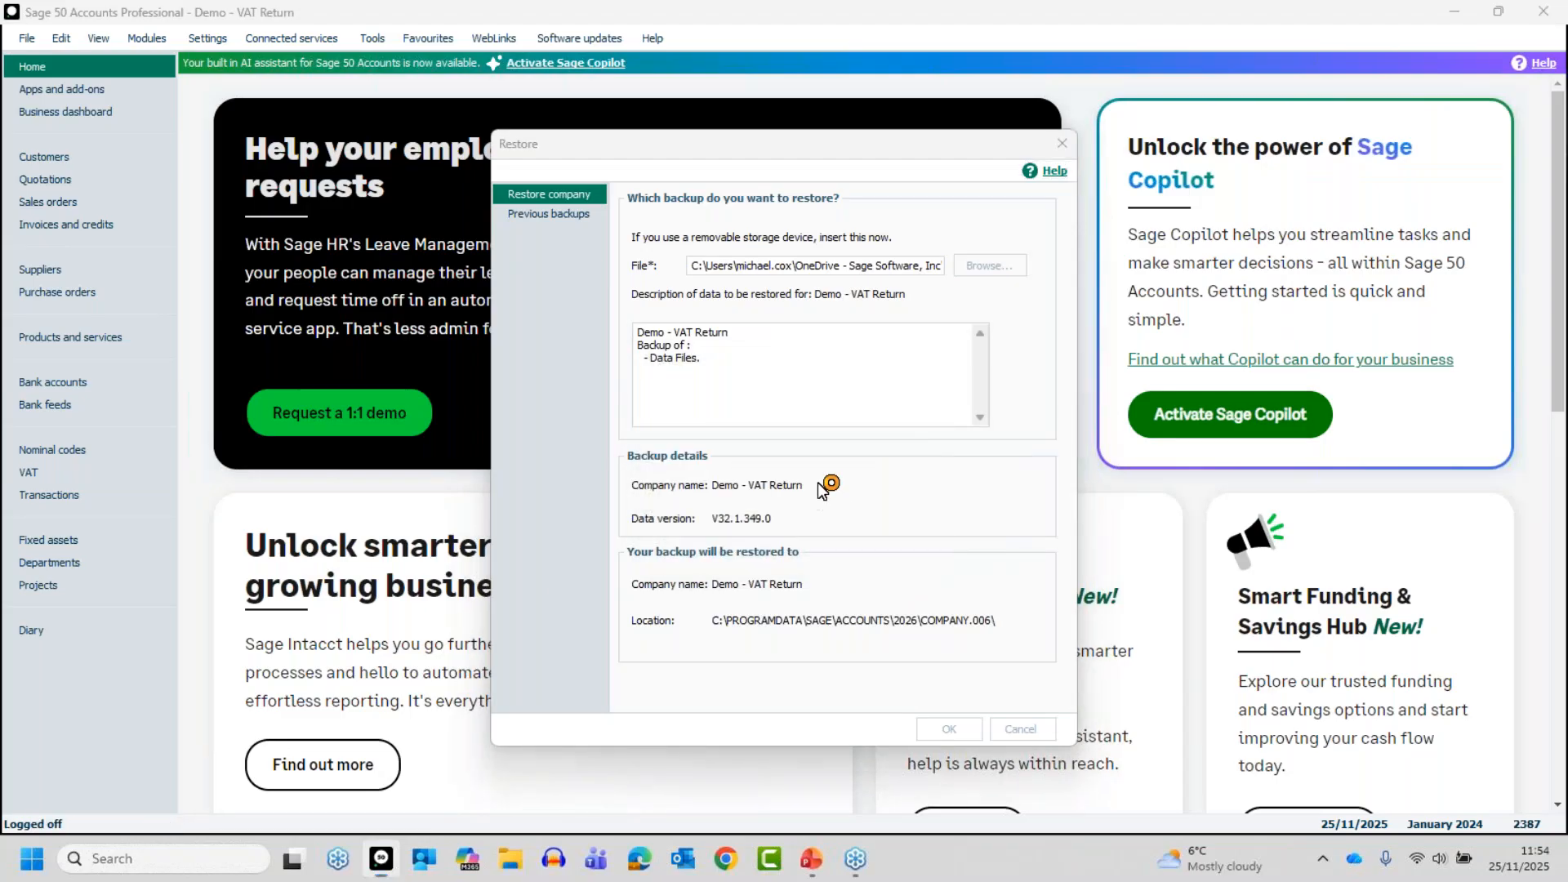
# Log back on to the restored company with the account password
pyautogui.write('••')
pyautogui.press('Return')
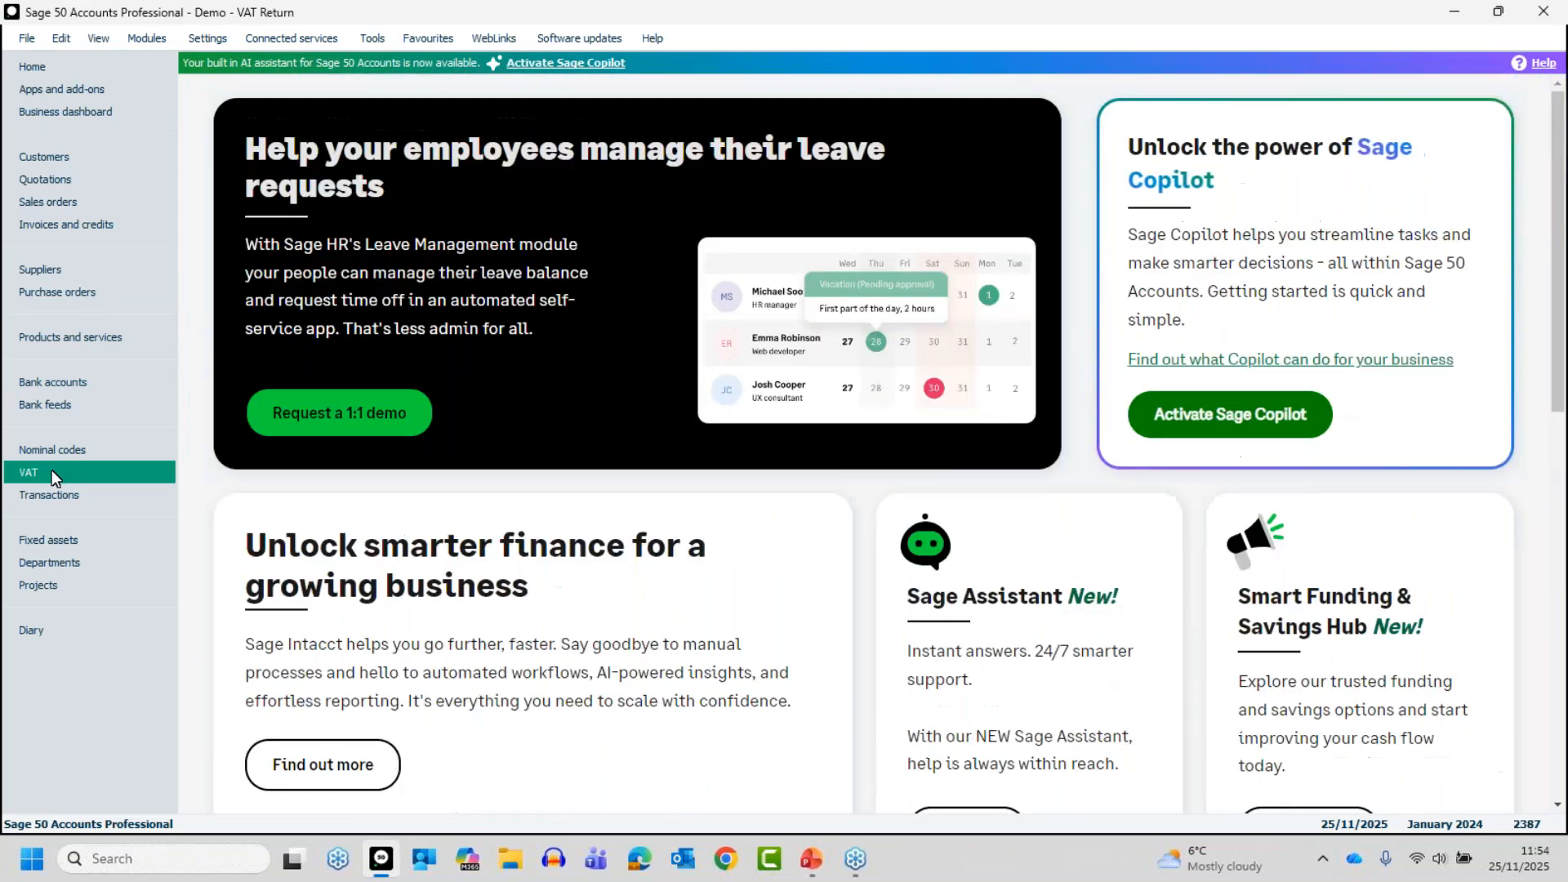
# Start a VAT Return for January 2024 to the end of March 2024 and calculate it
pyautogui.click(52, 469)
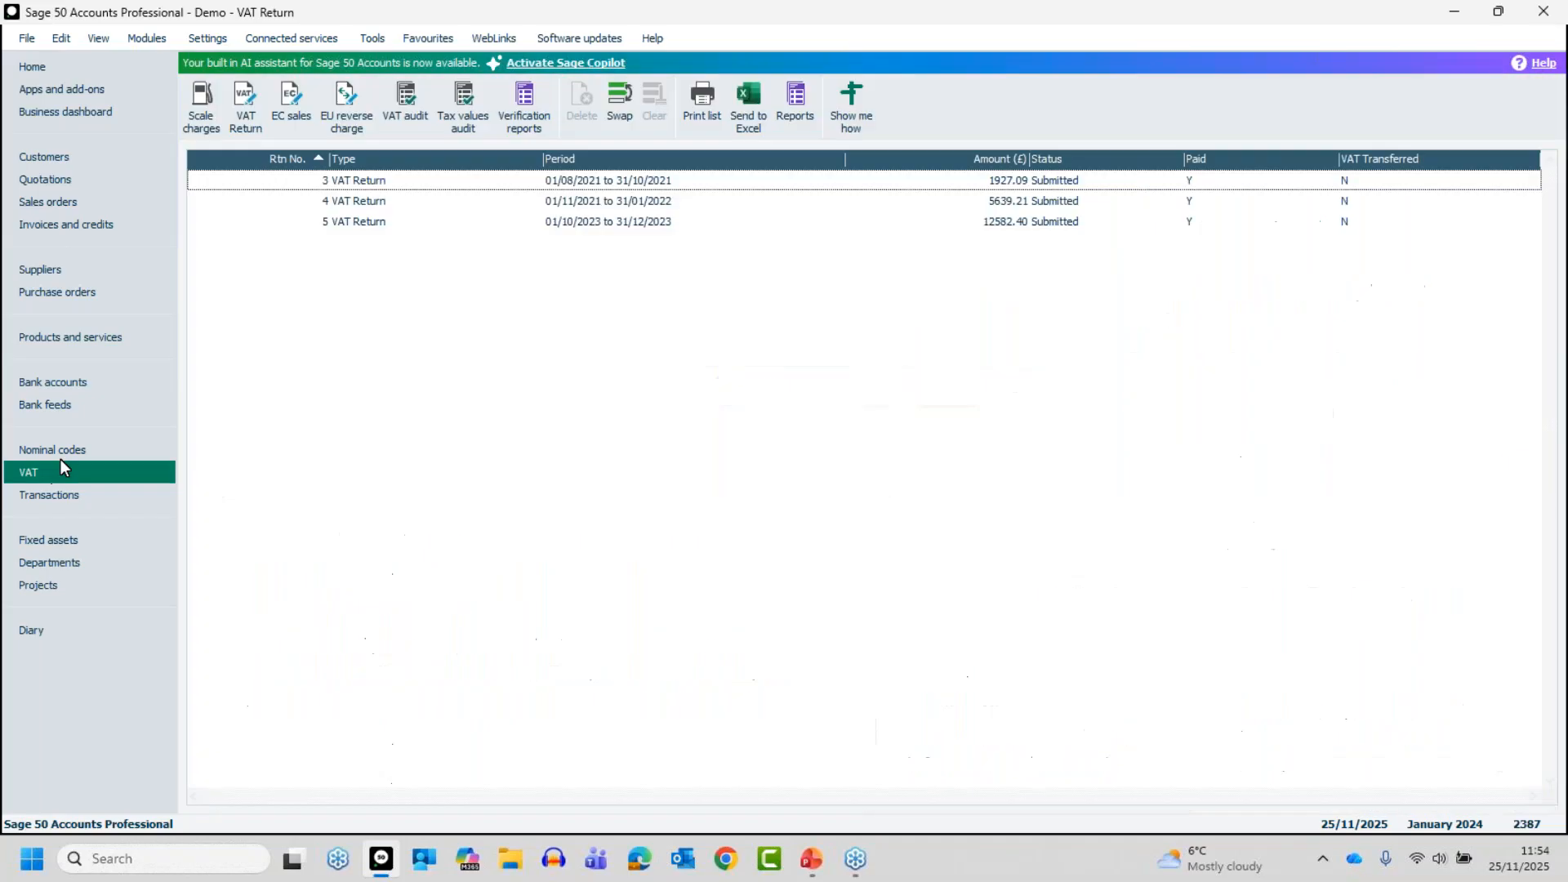
pyautogui.click(245, 107)
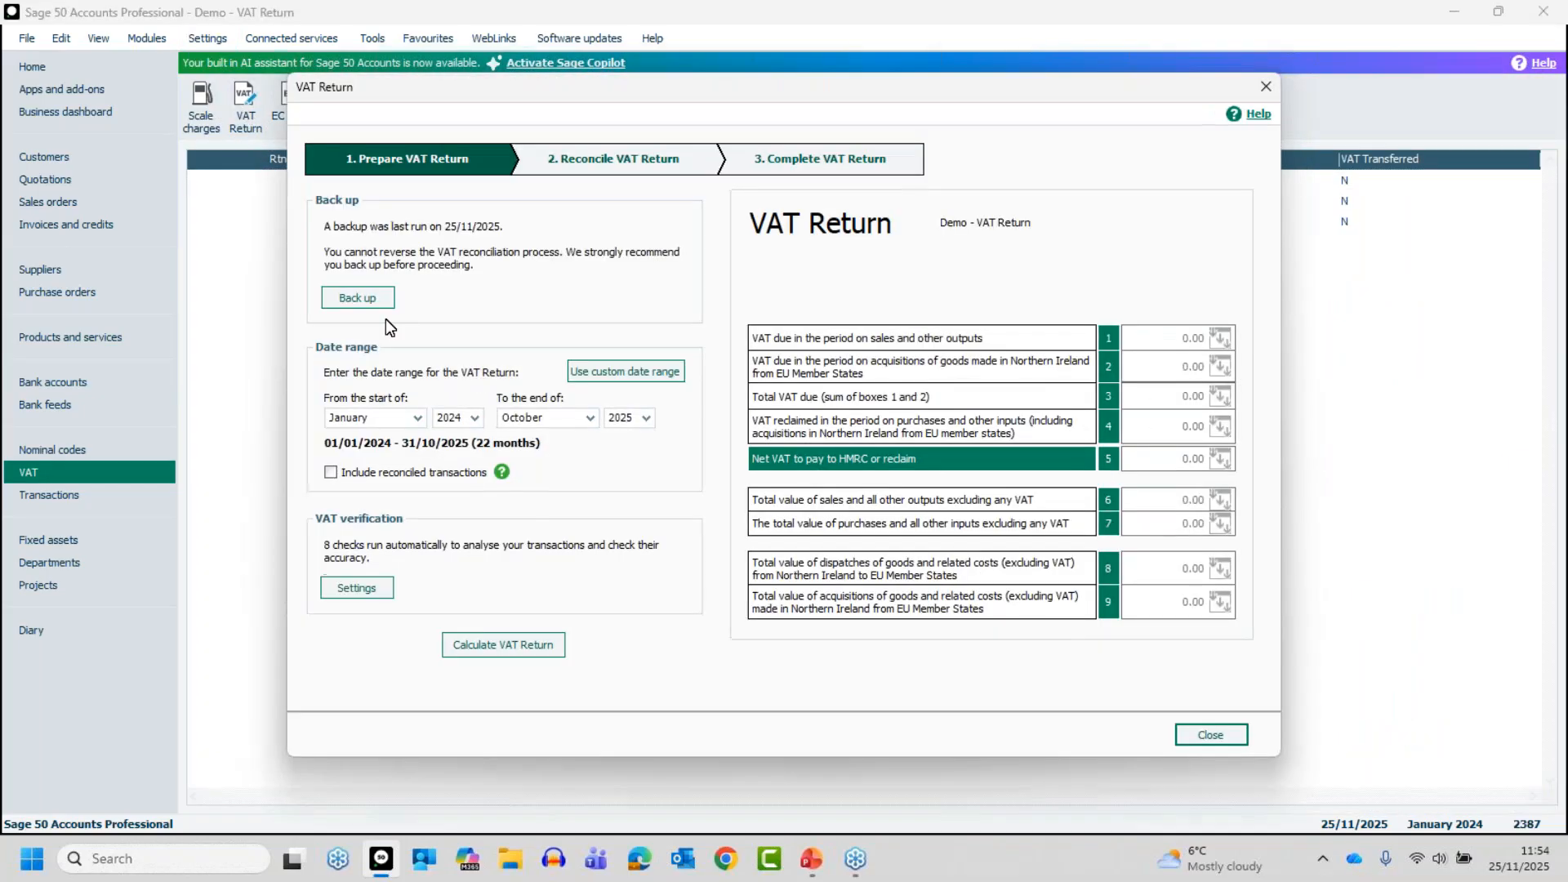
pyautogui.click(588, 417)
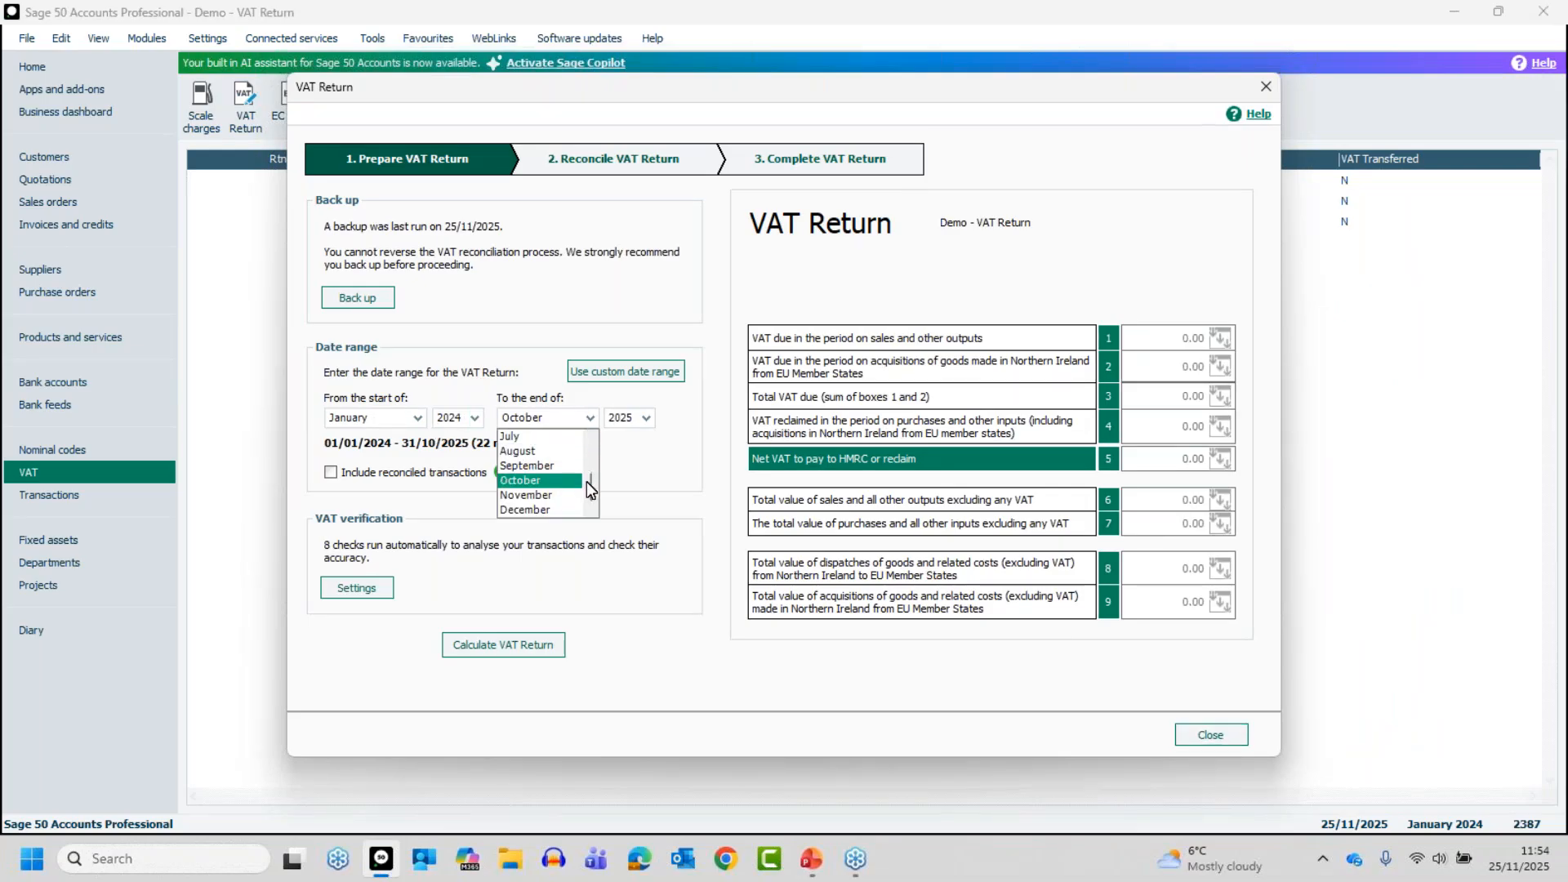
pyautogui.moveTo(587, 481); pyautogui.dragTo(591, 459)
pyautogui.click(547, 451)
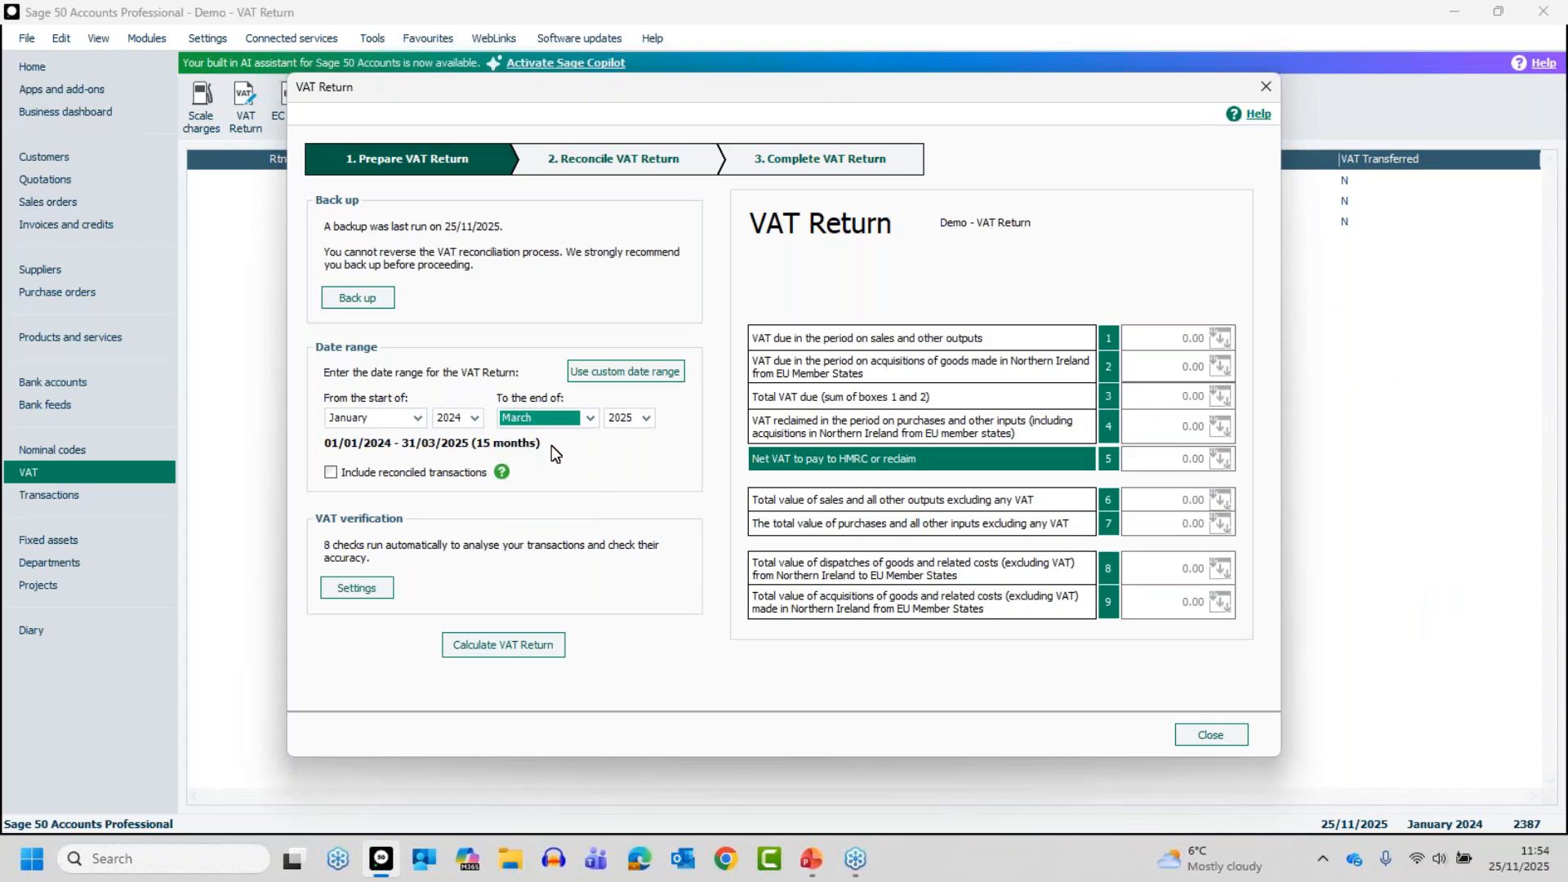
pyautogui.click(641, 422)
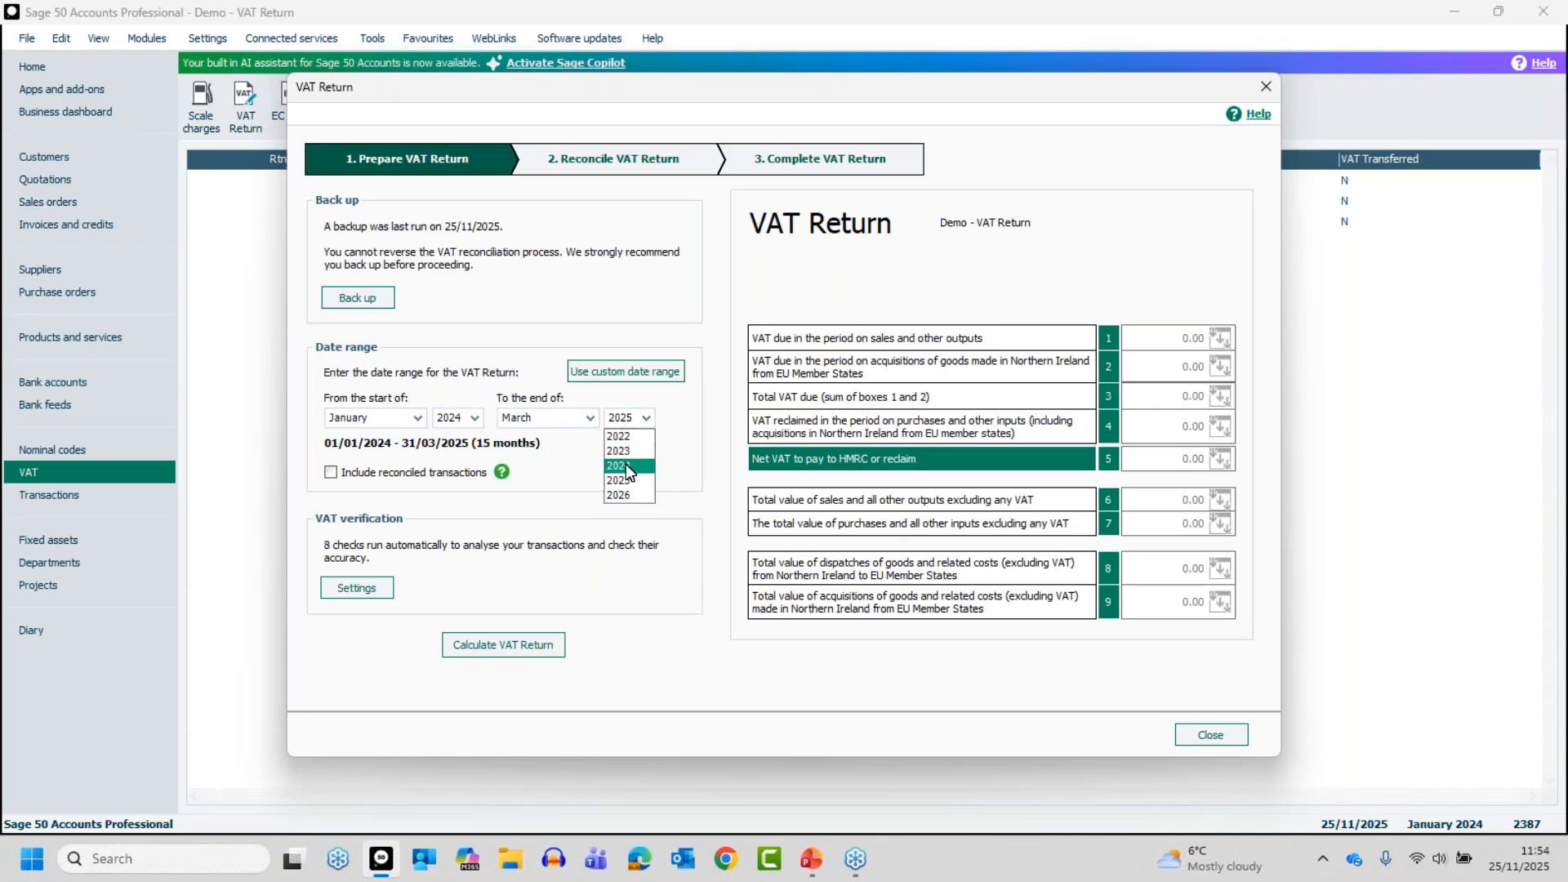
pyautogui.click(626, 466)
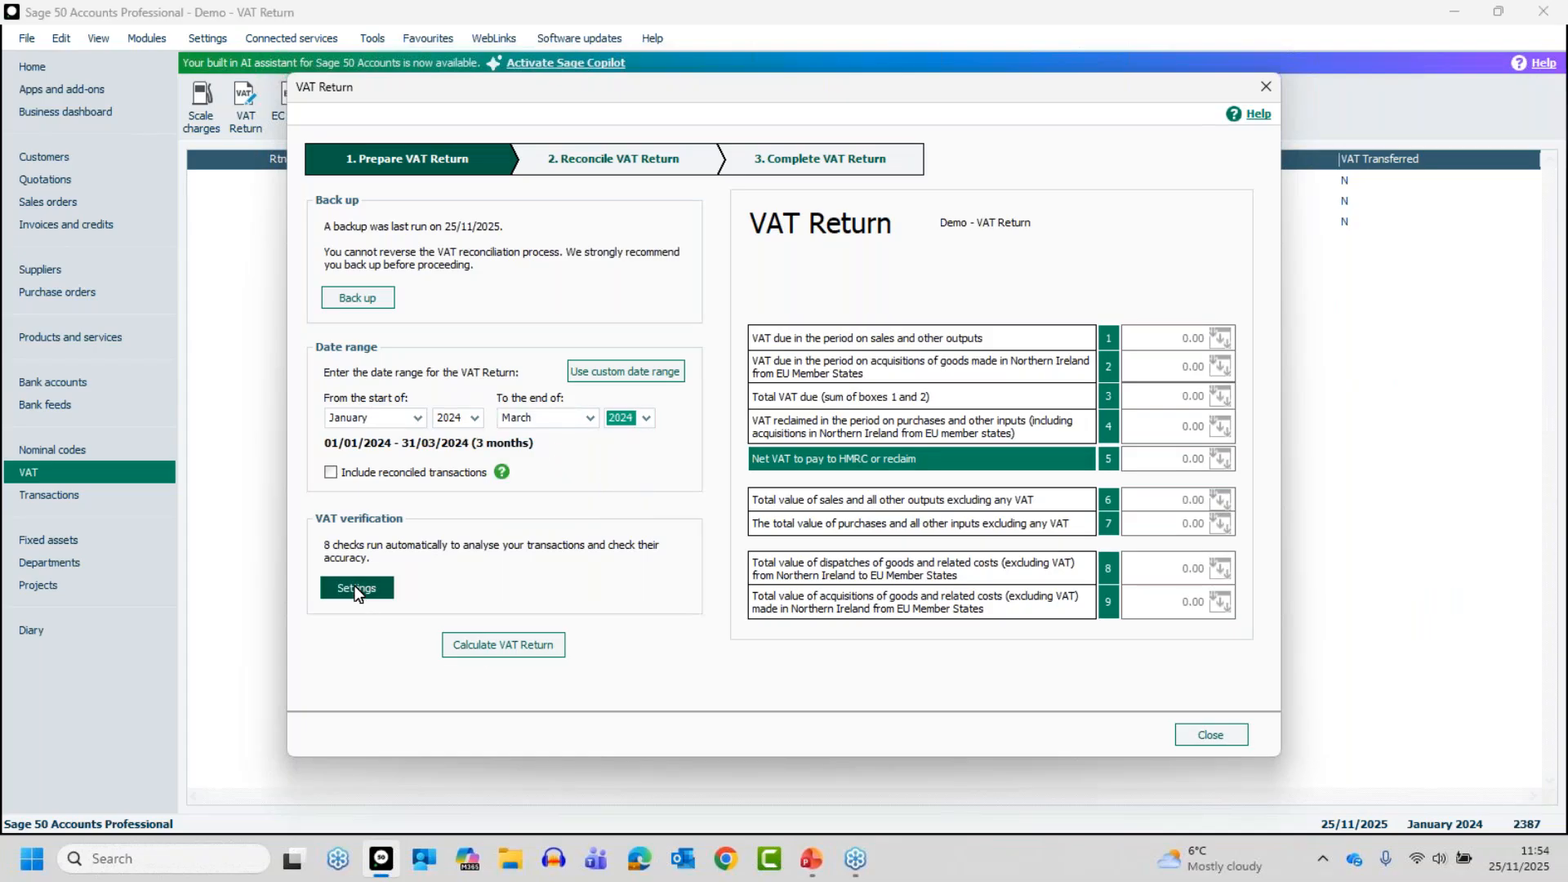
pyautogui.click(500, 643)
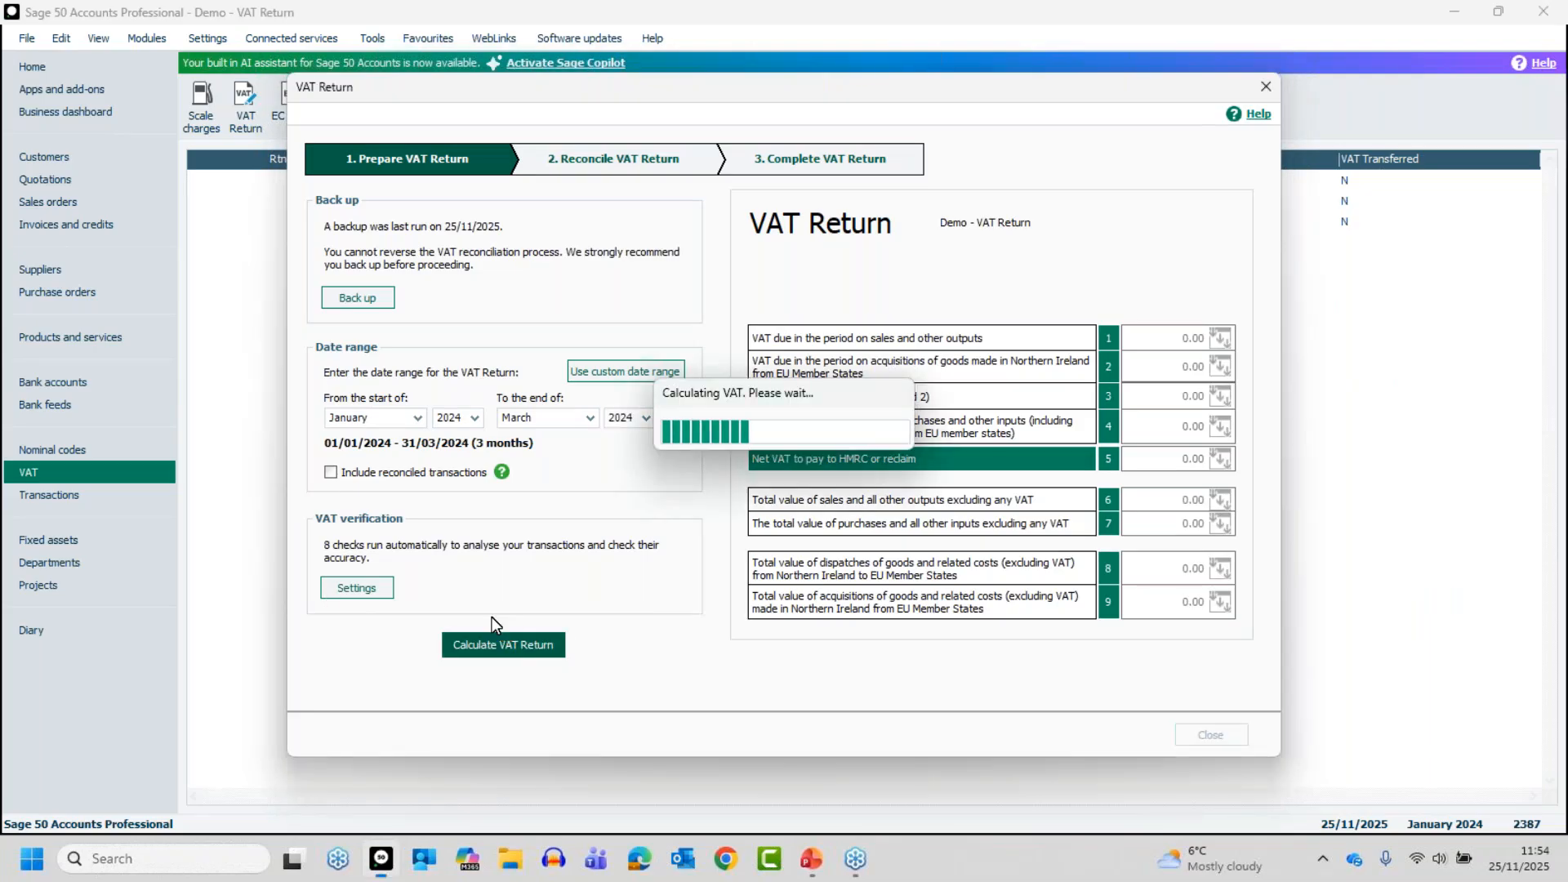
pyautogui.click(1082, 637)
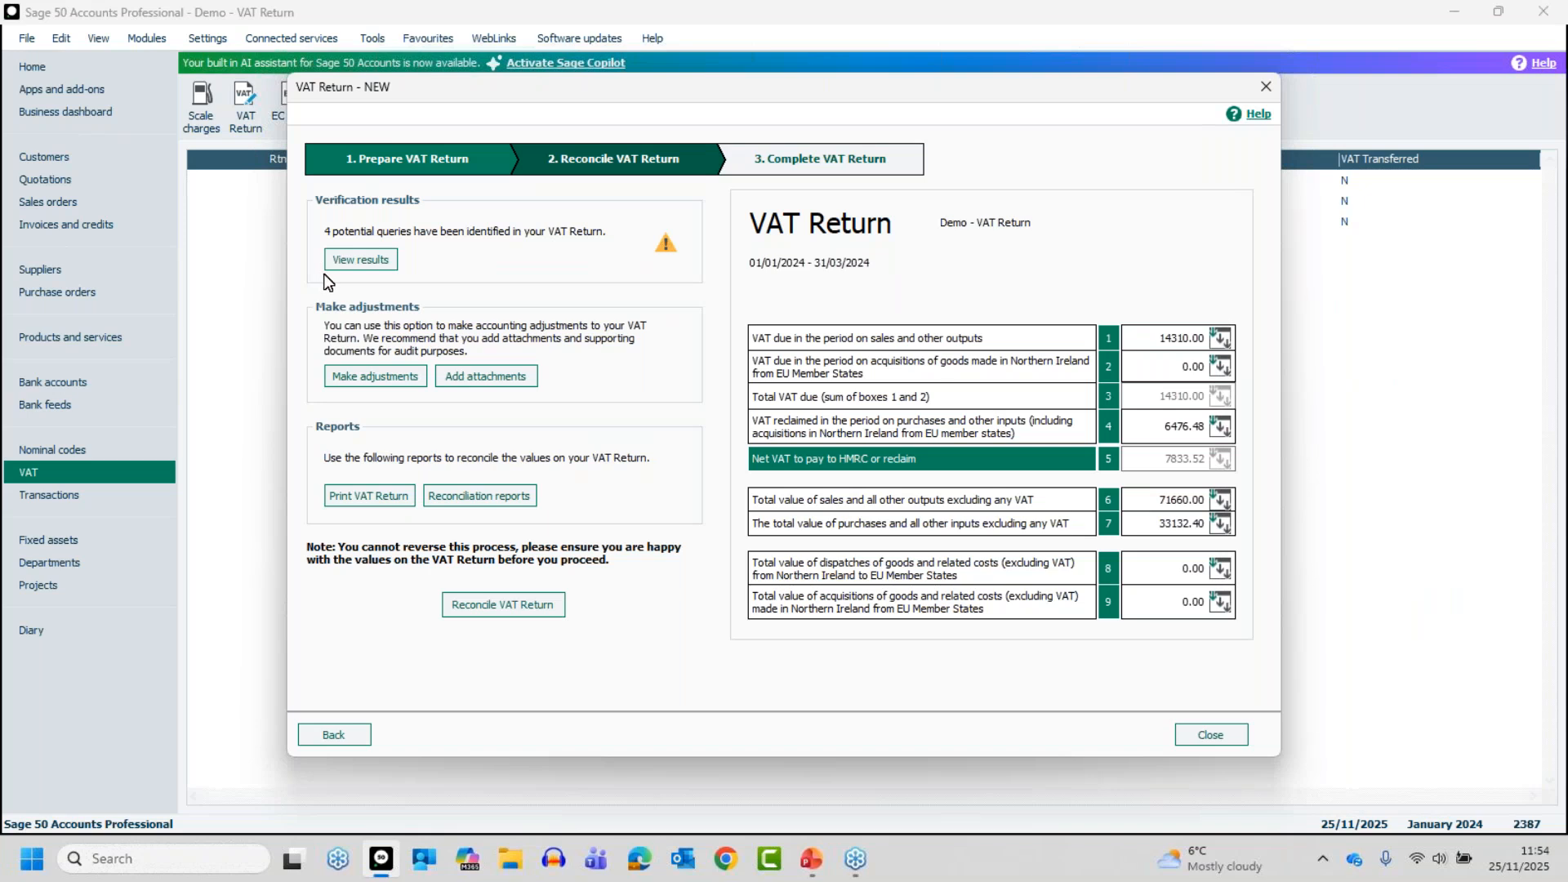
# Examine the details behind the verification result for invoices or credits not updated, and close the VAT Return, discarding its calculation
pyautogui.click(365, 266)
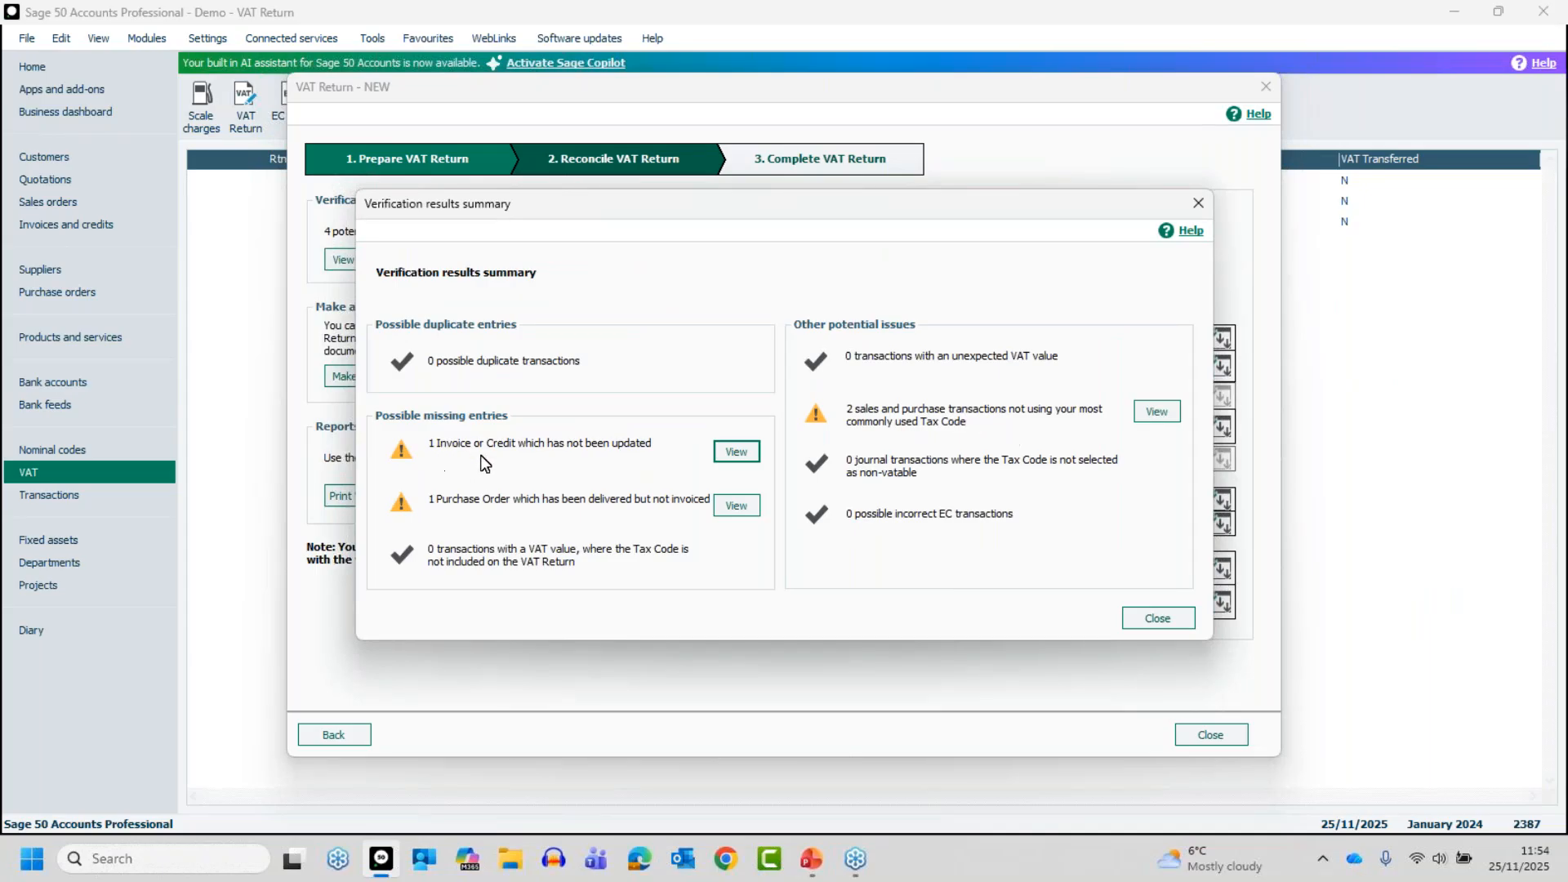
pyautogui.click(740, 450)
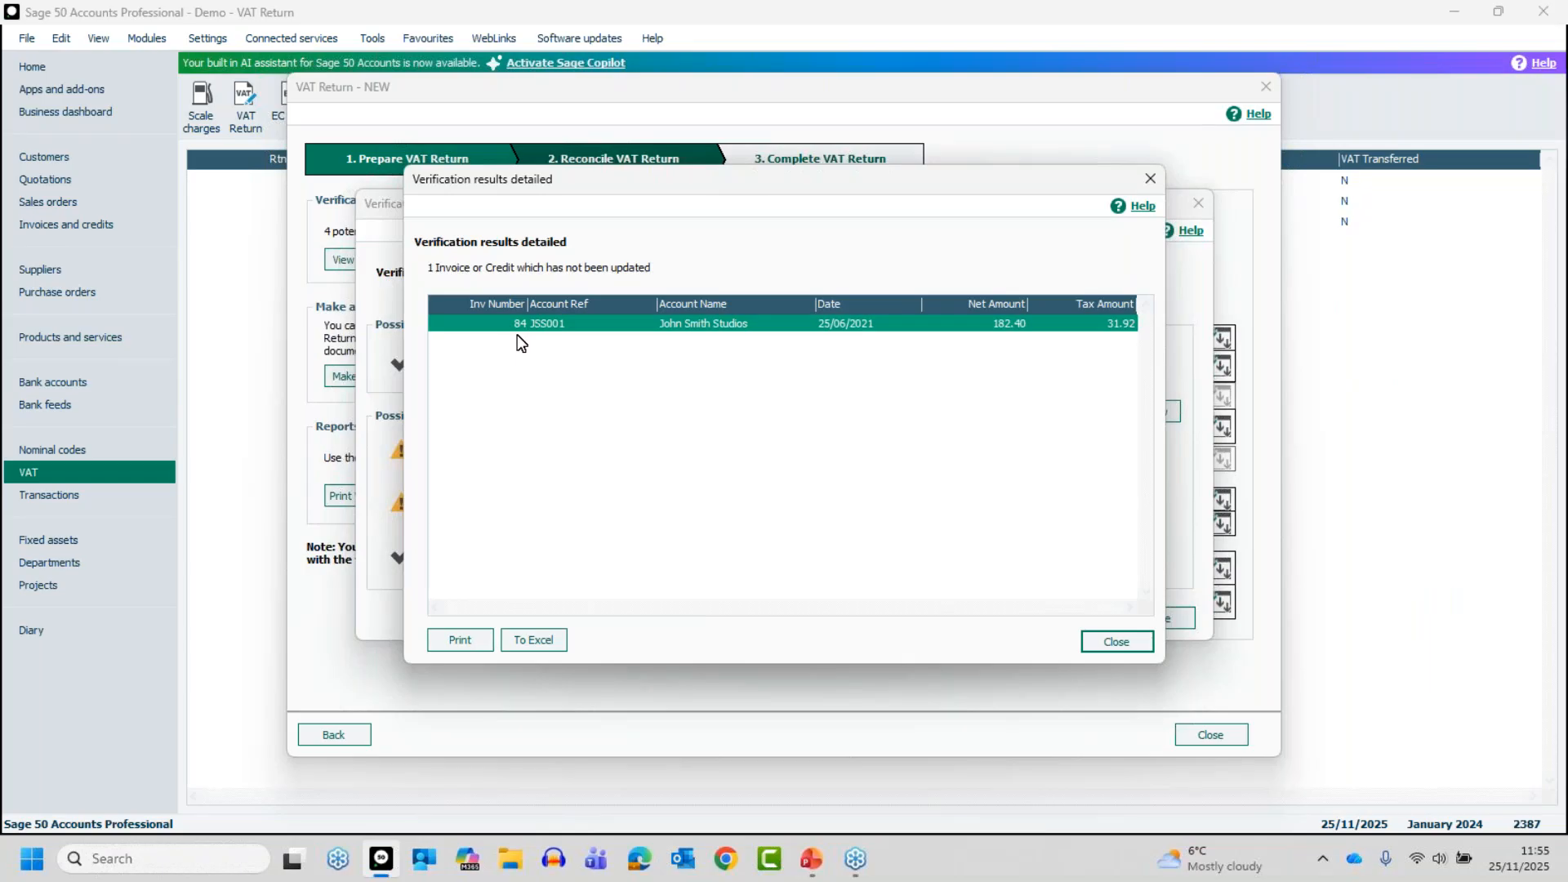
pyautogui.click(1113, 642)
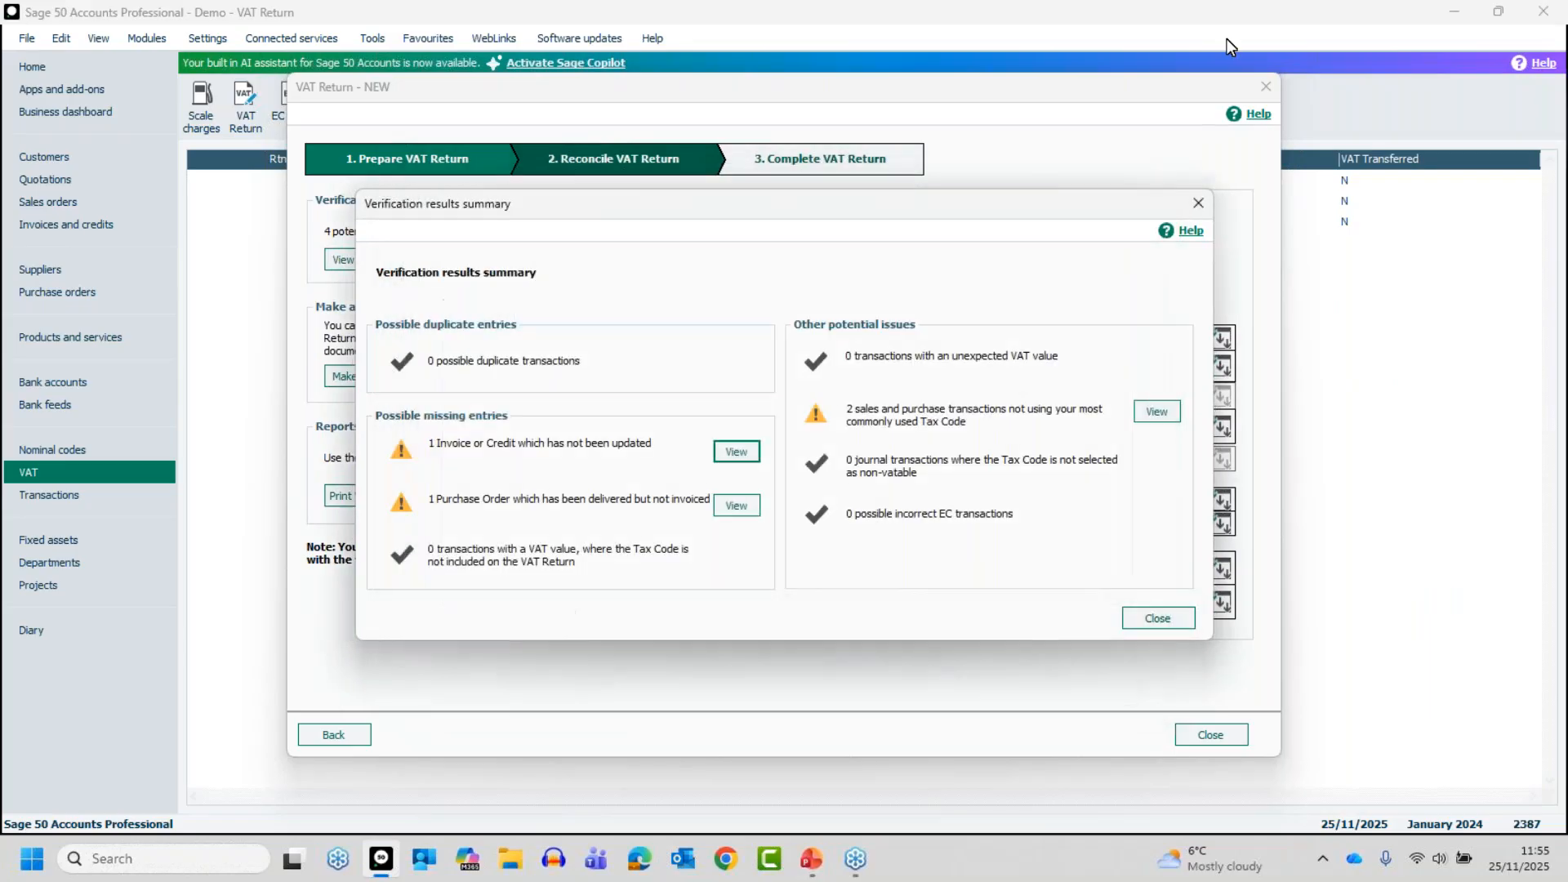
pyautogui.click(1197, 204)
pyautogui.click(1268, 85)
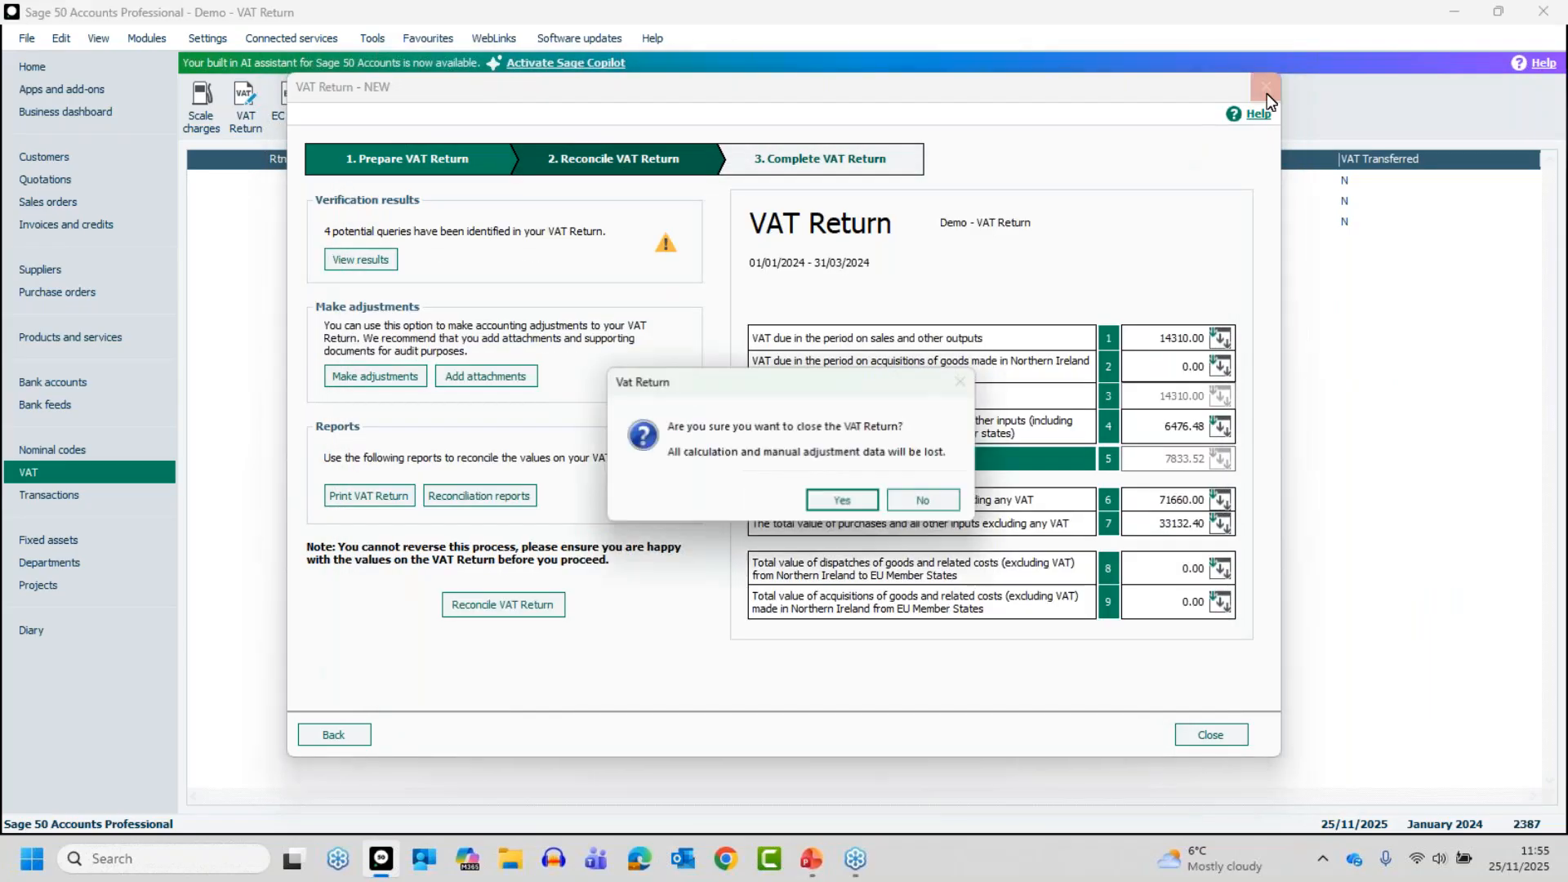
pyautogui.click(828, 496)
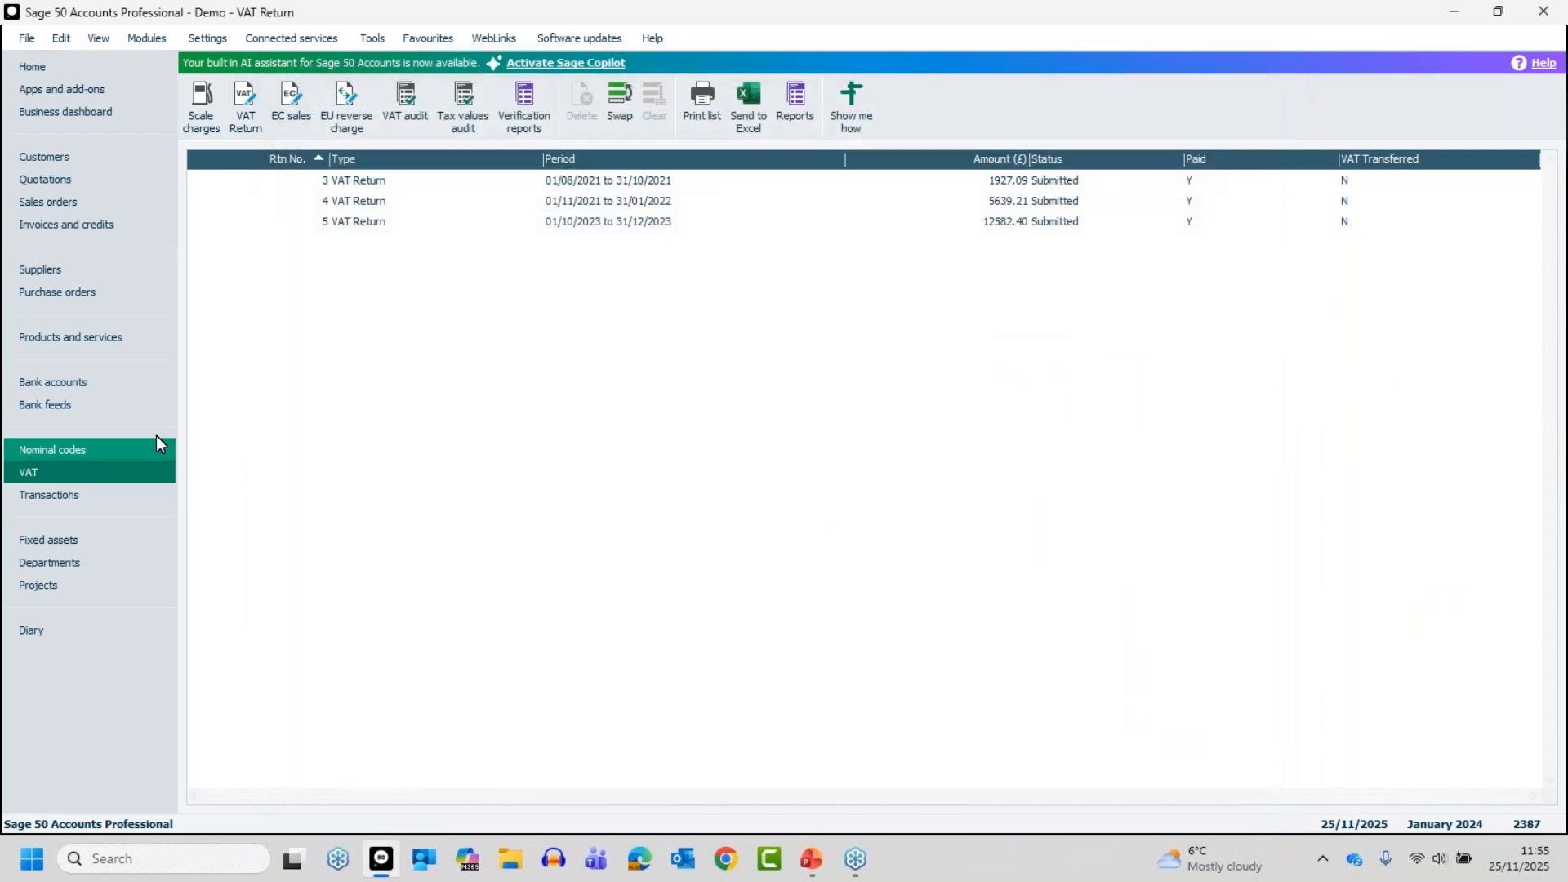
# Select the unposted invoice 84 in the invoices and credits list
pyautogui.click(76, 221)
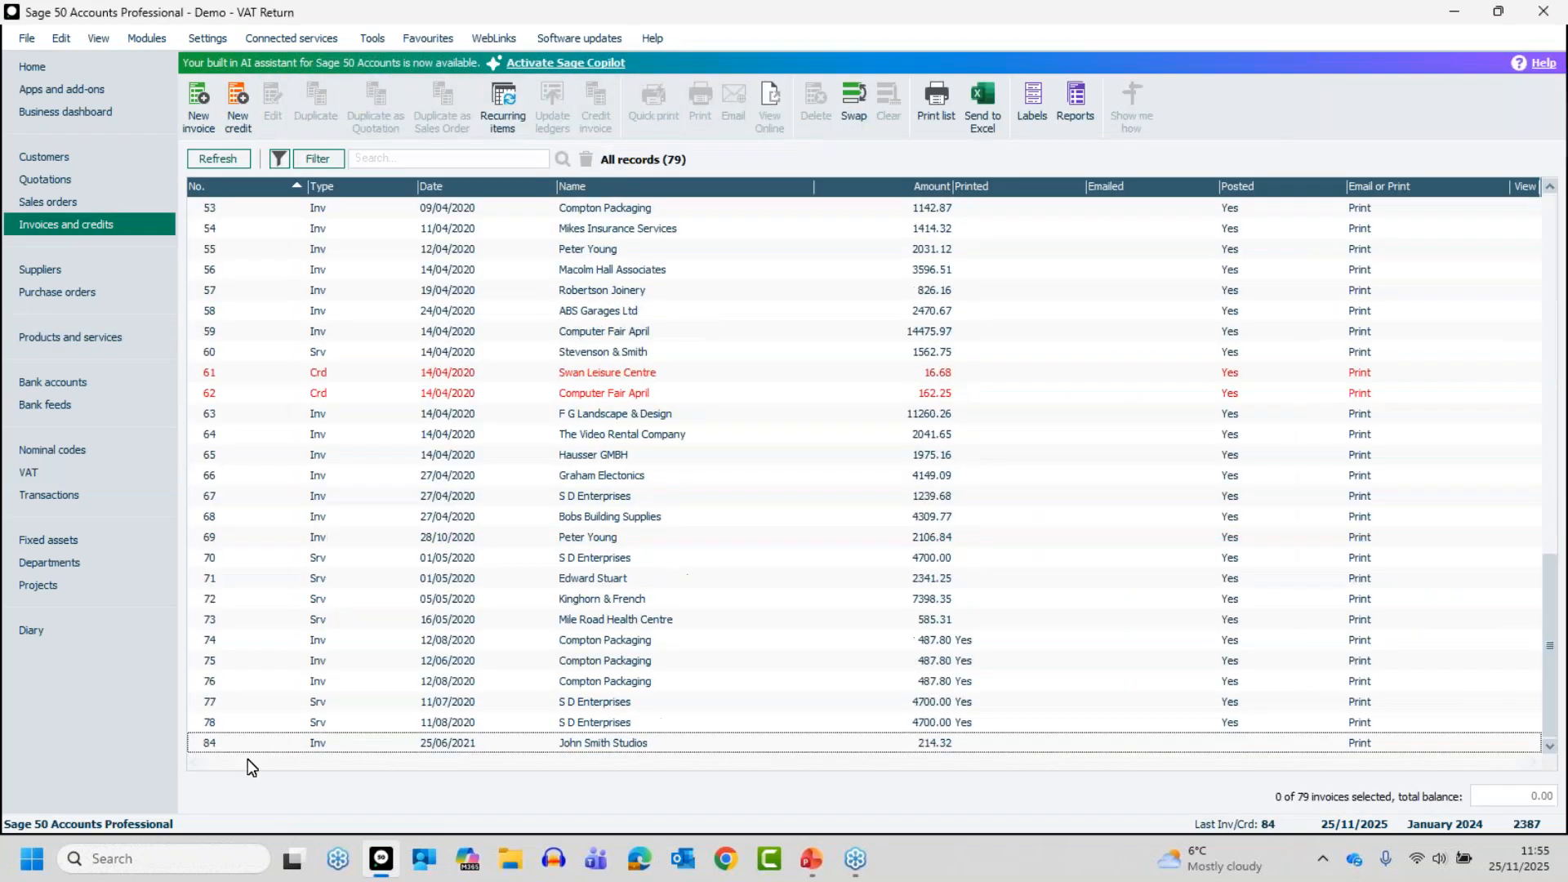
pyautogui.click(280, 744)
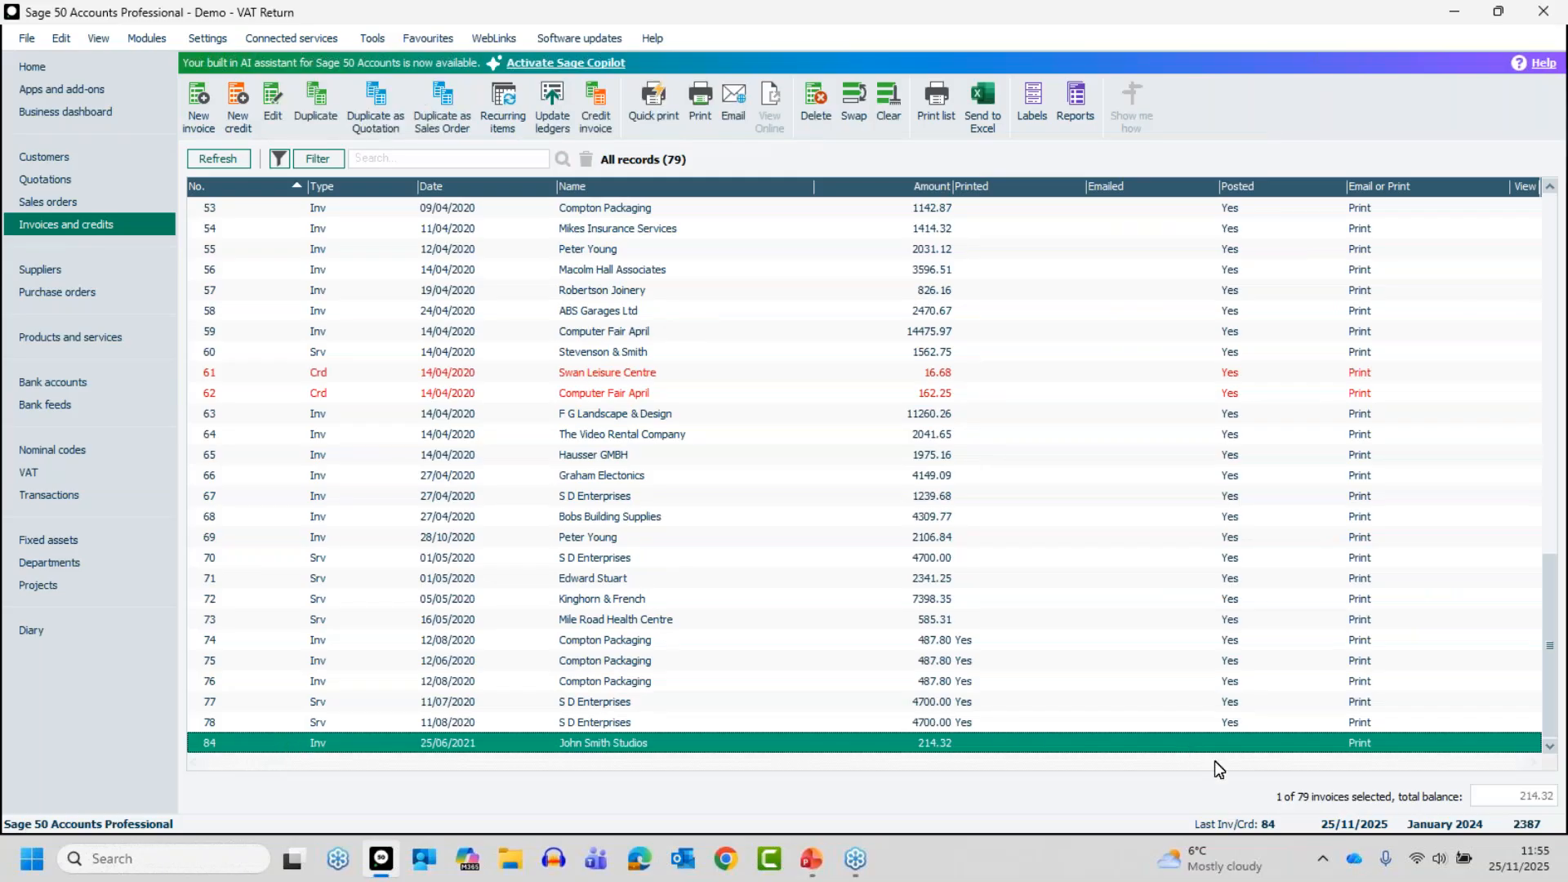